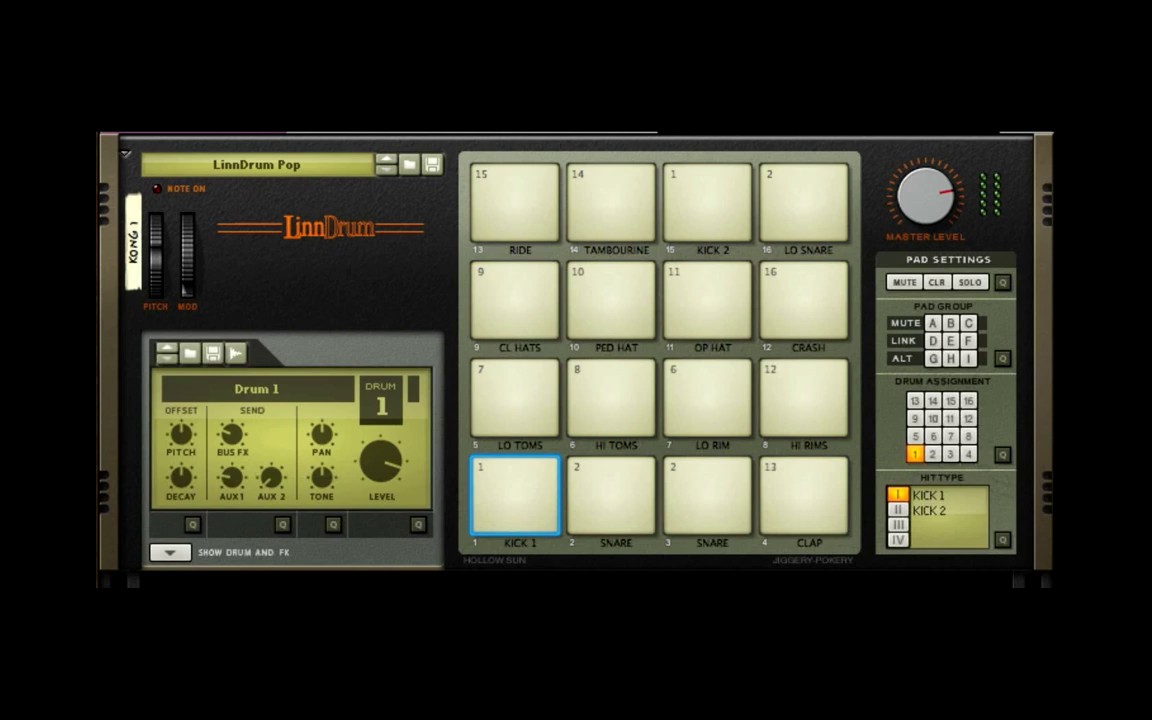
Step: Collapse the Kong 1 device and mute its mix channel, then expand the Kong 2 device
key(Tab)
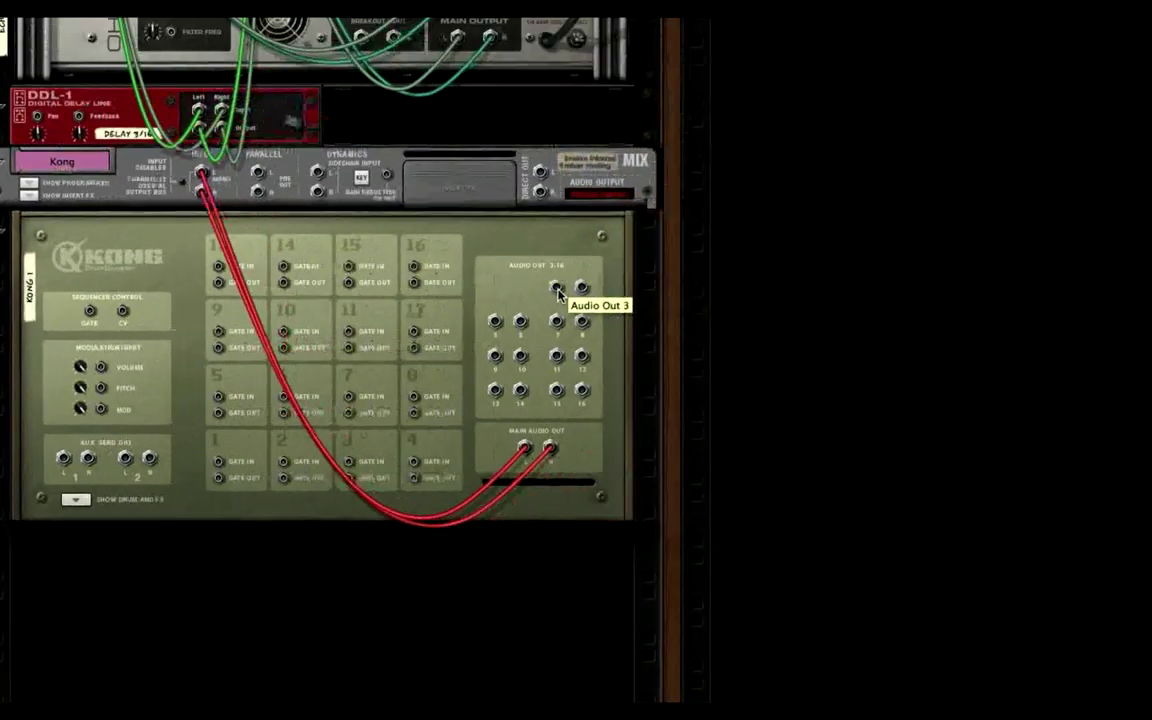
key(Tab)
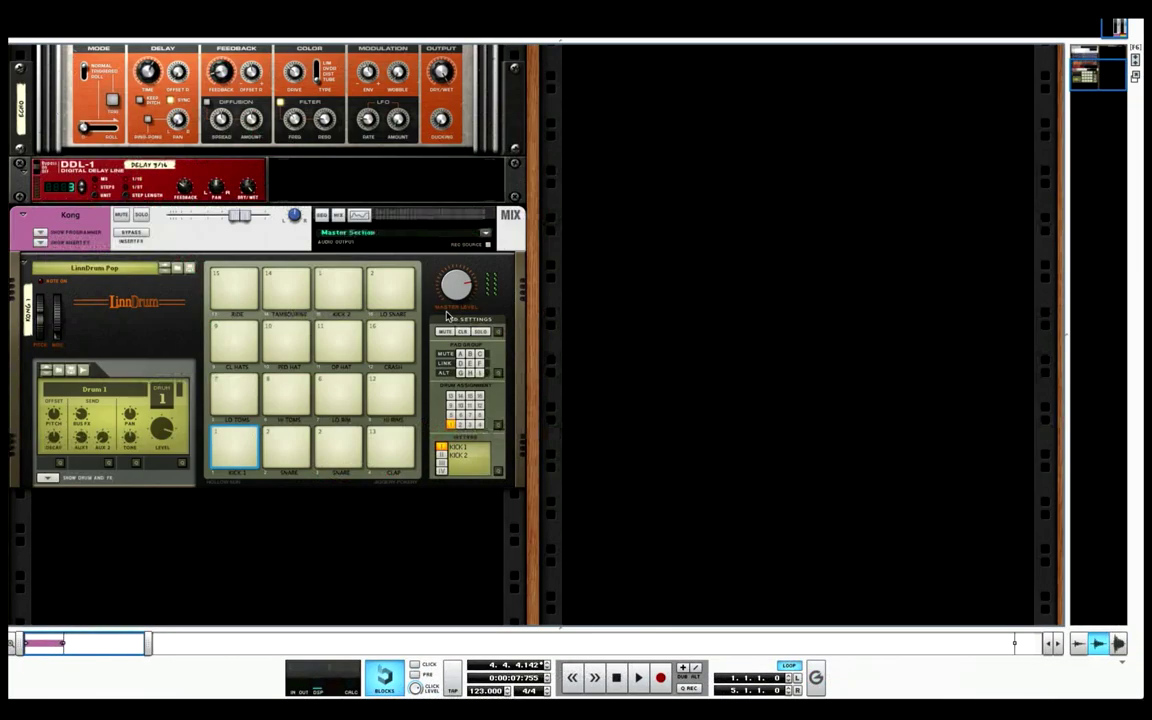
click(24, 265)
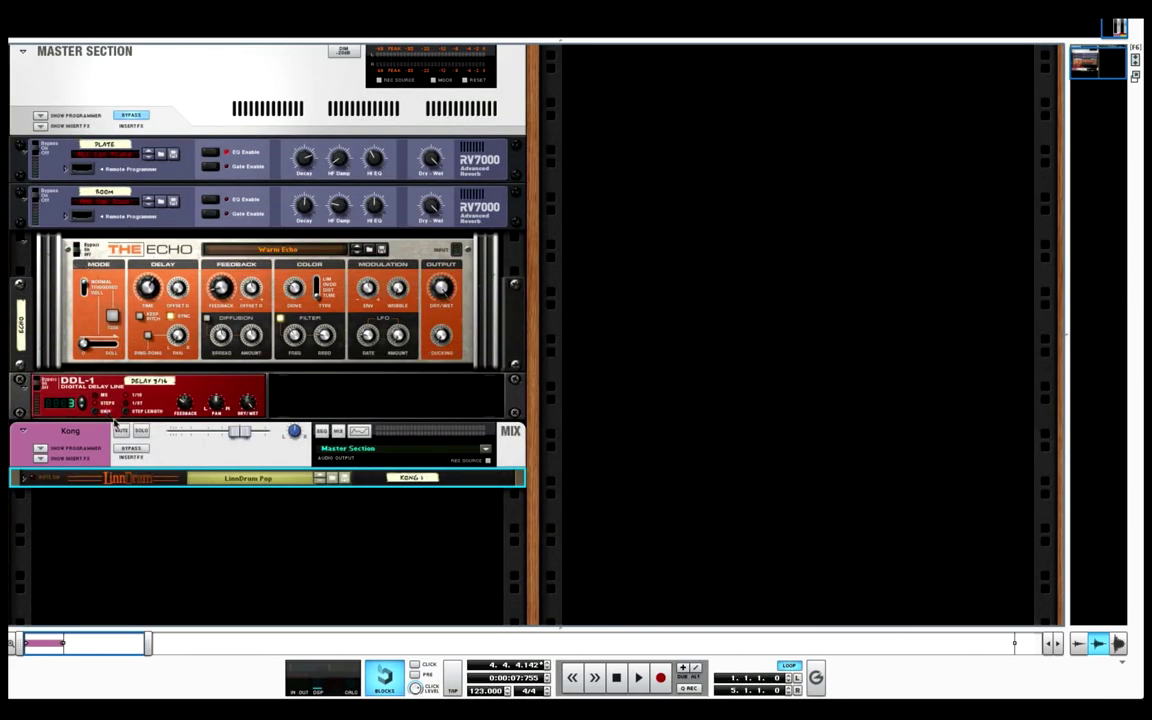
click(119, 433)
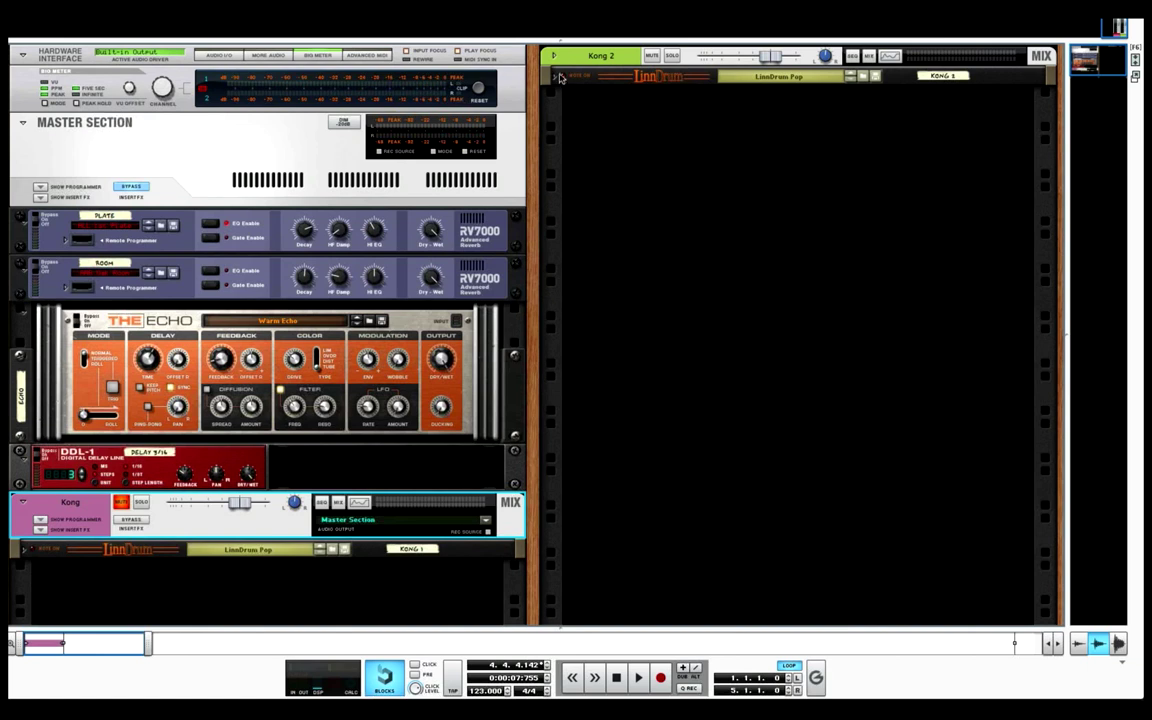
click(556, 79)
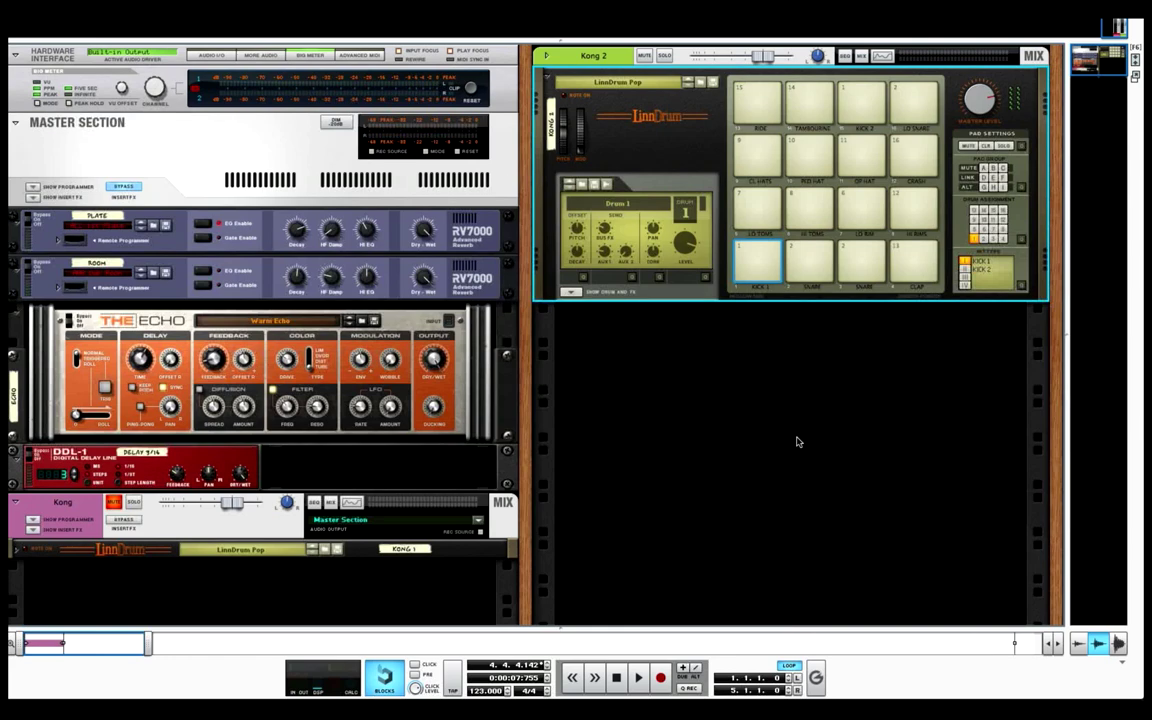
Step: Add three Mix Channel devices below Kong 2 without auto-routing them
key(F8)
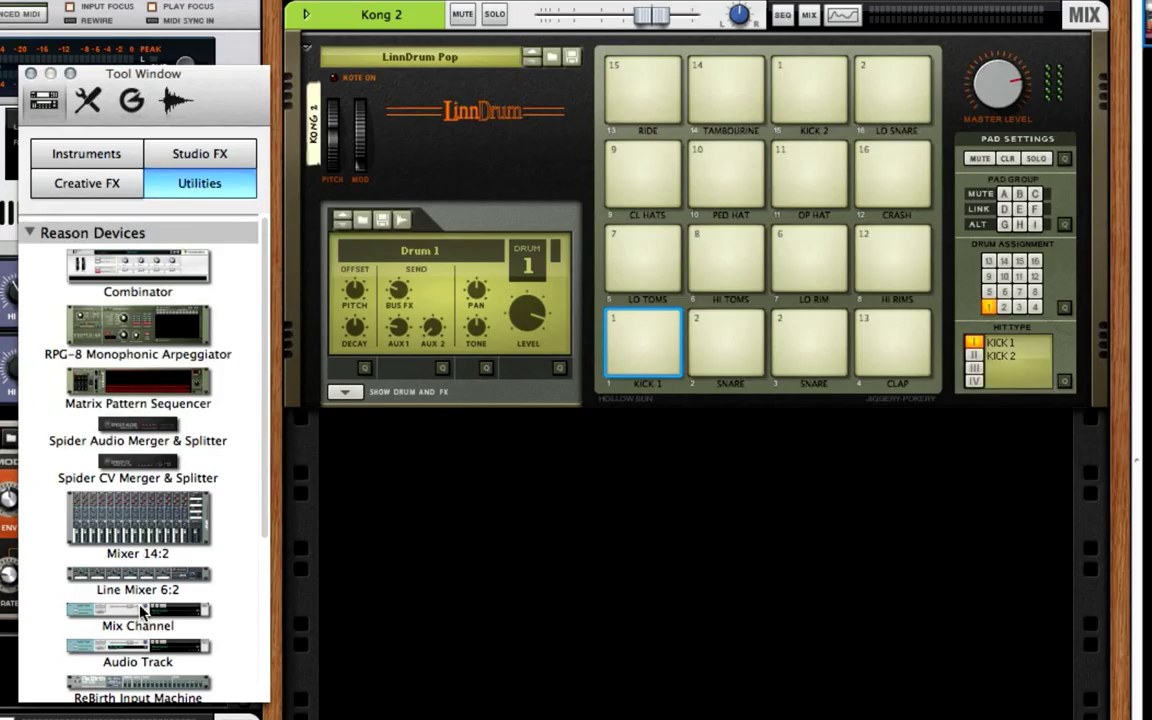
drag(142, 612, 632, 530)
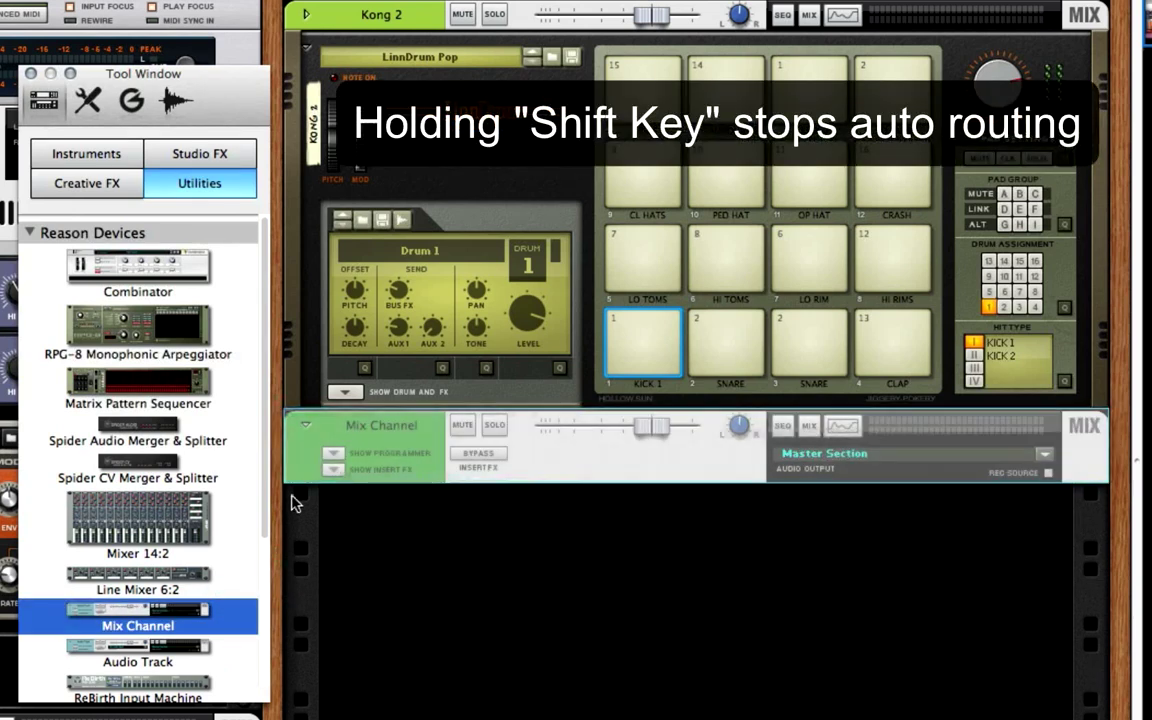
drag(99, 618, 600, 566)
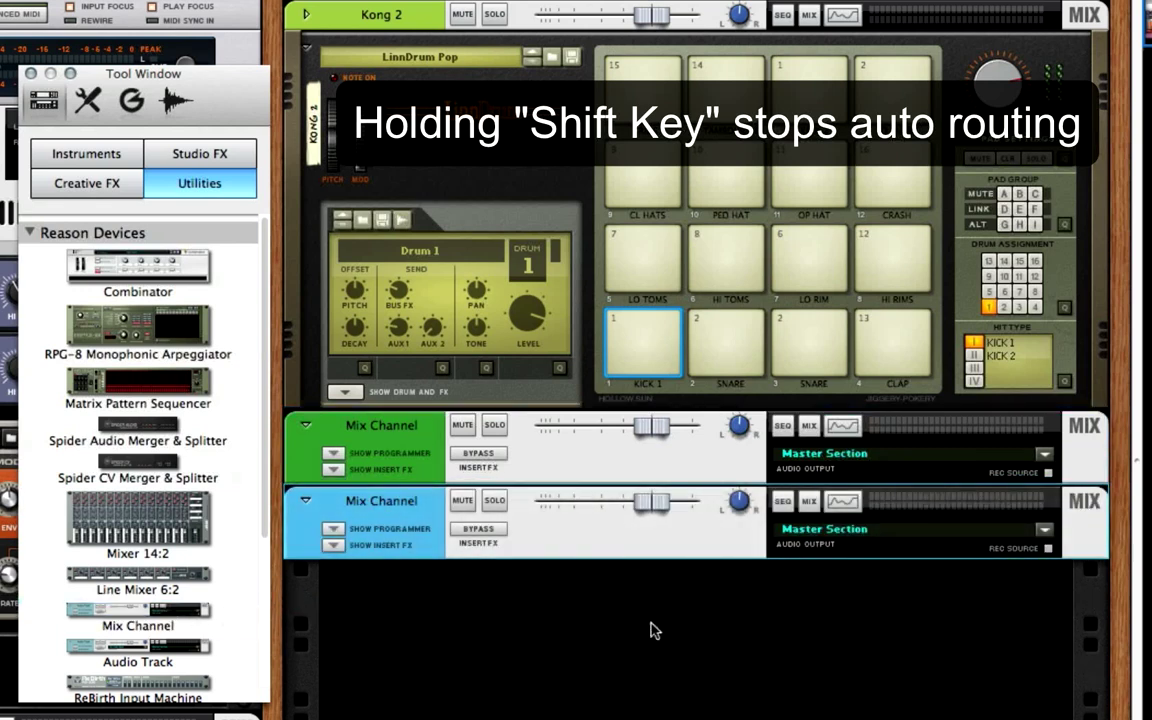
drag(105, 617, 578, 634)
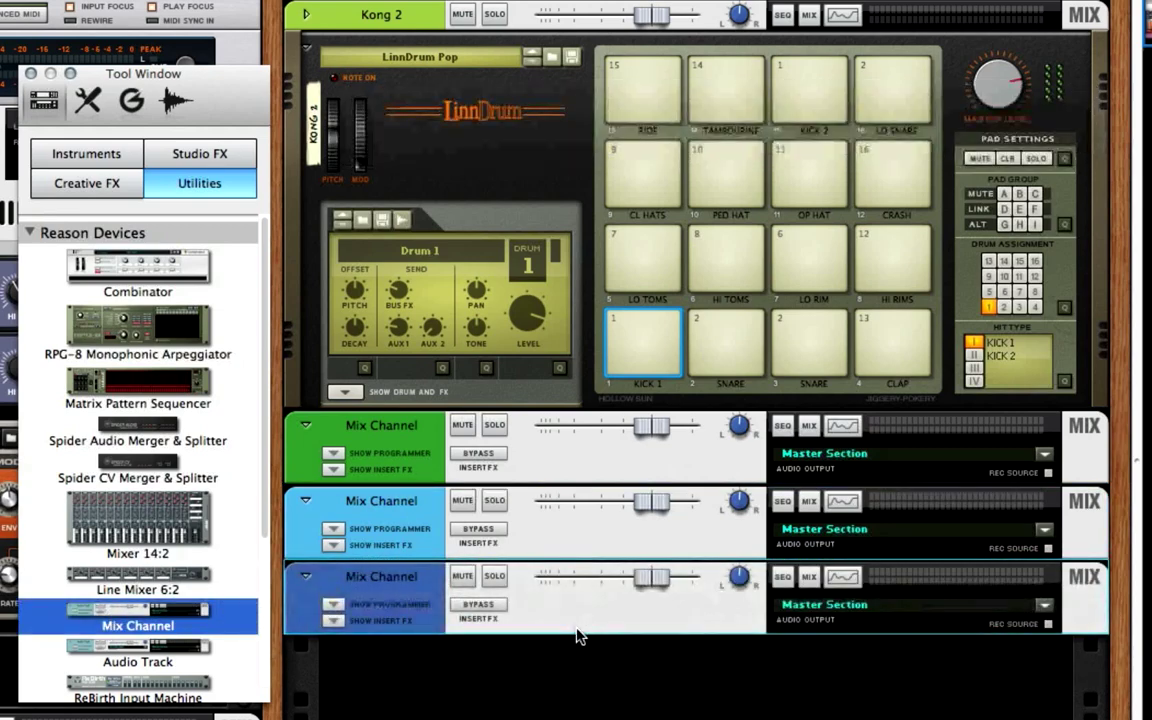
Step: Rename the three new mix channels from first to last as KICK, SNARE and HH
key(Tab)
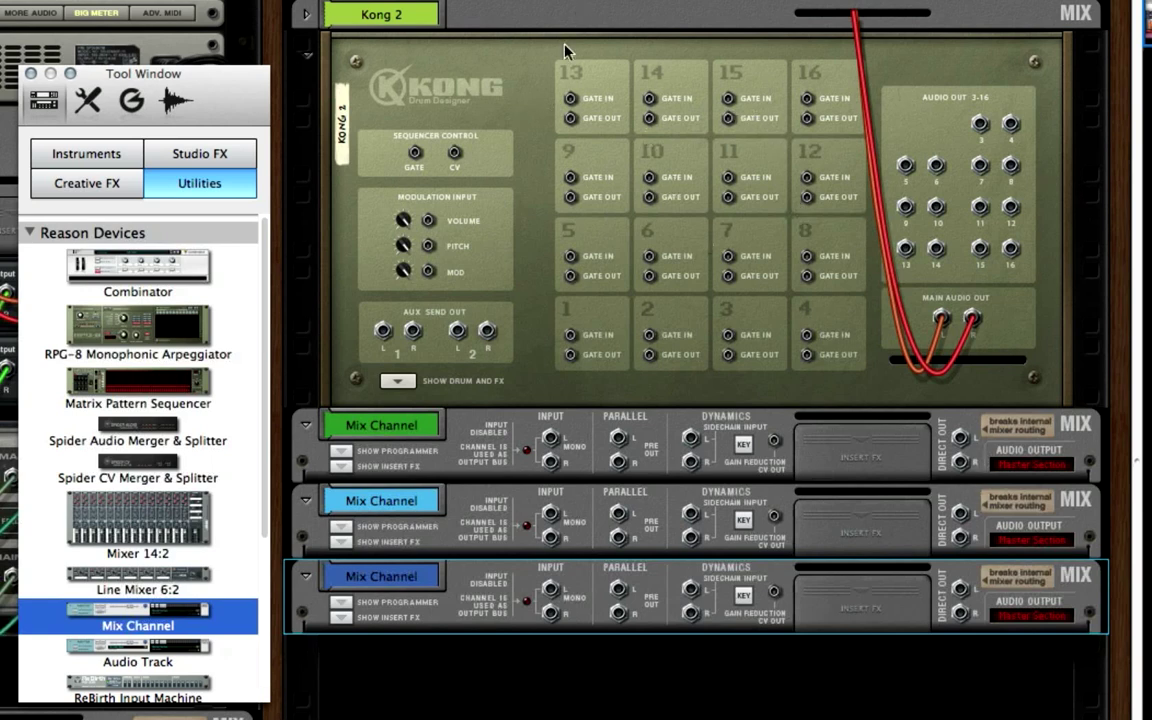
double_click(370, 428)
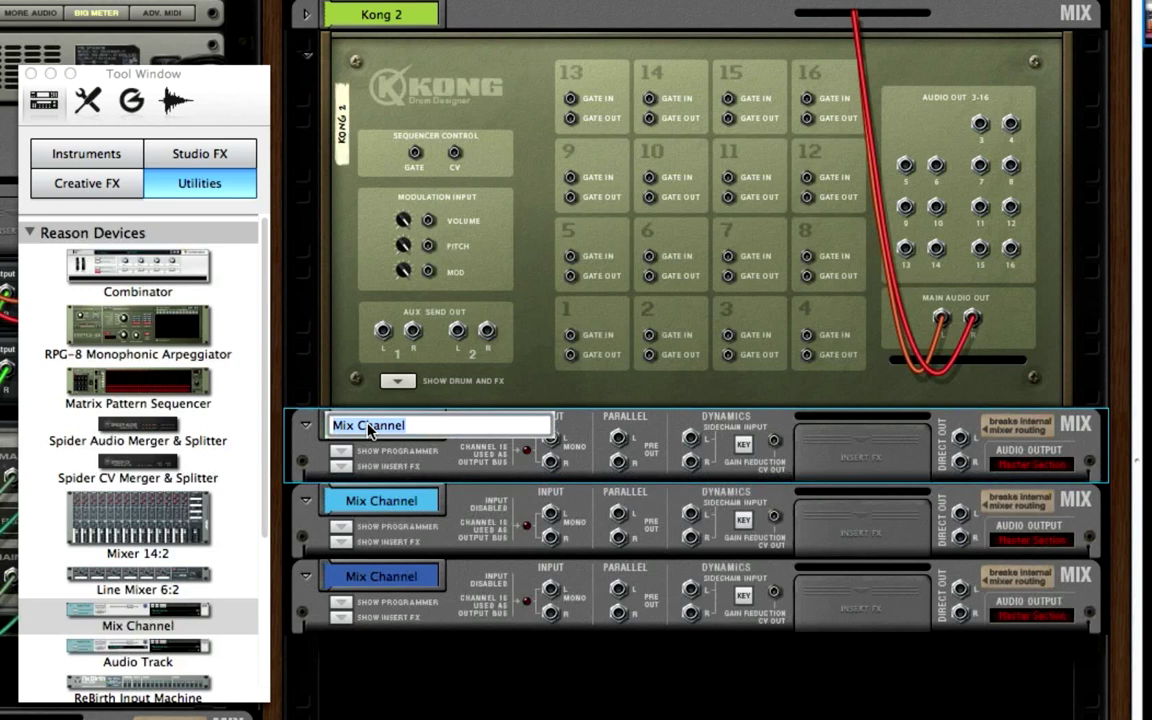
text(Ki)
key(Return)
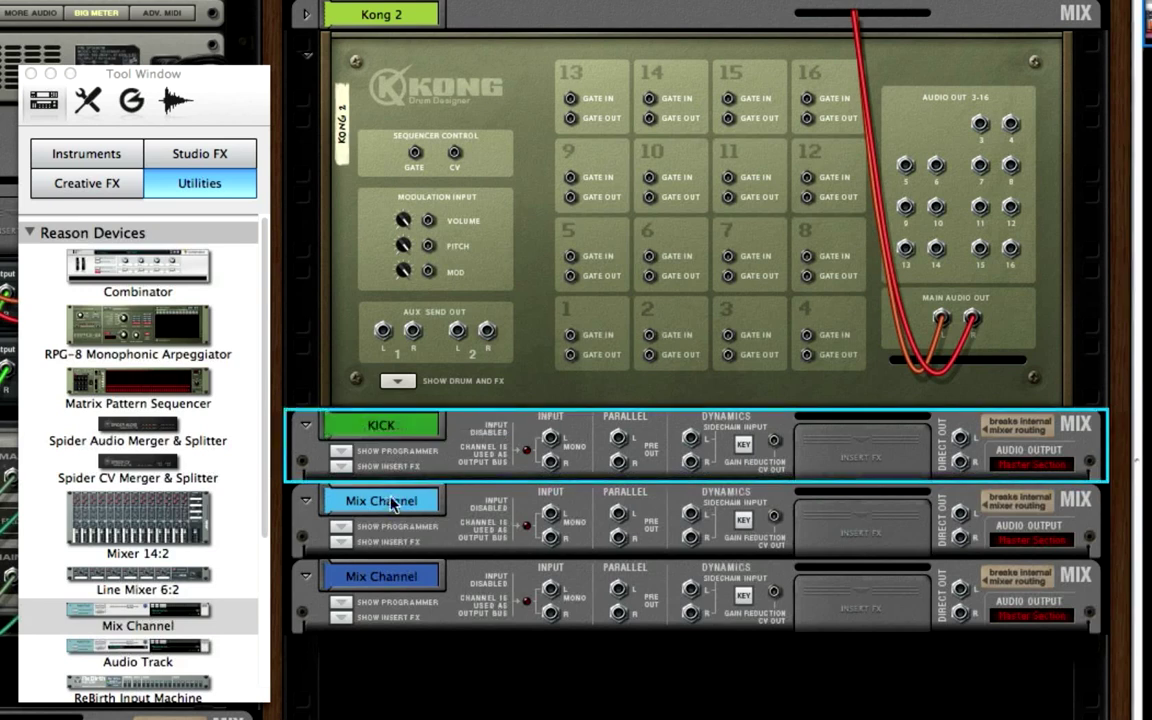
double_click(417, 509)
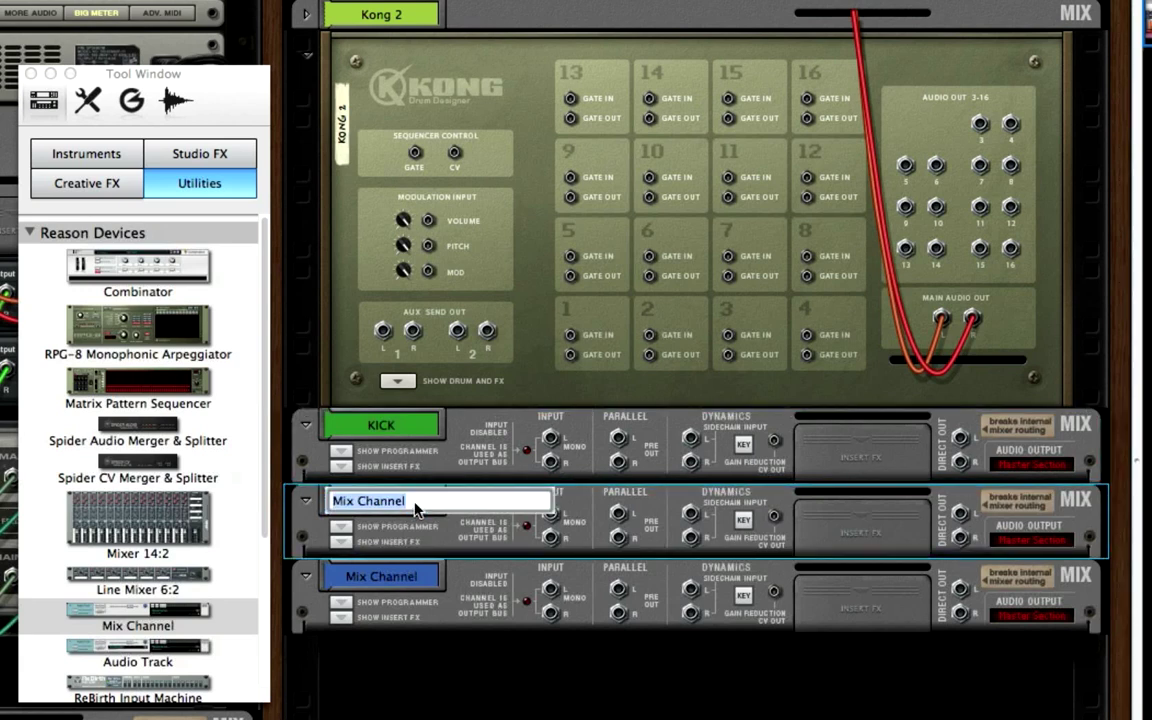
text(SNARE)
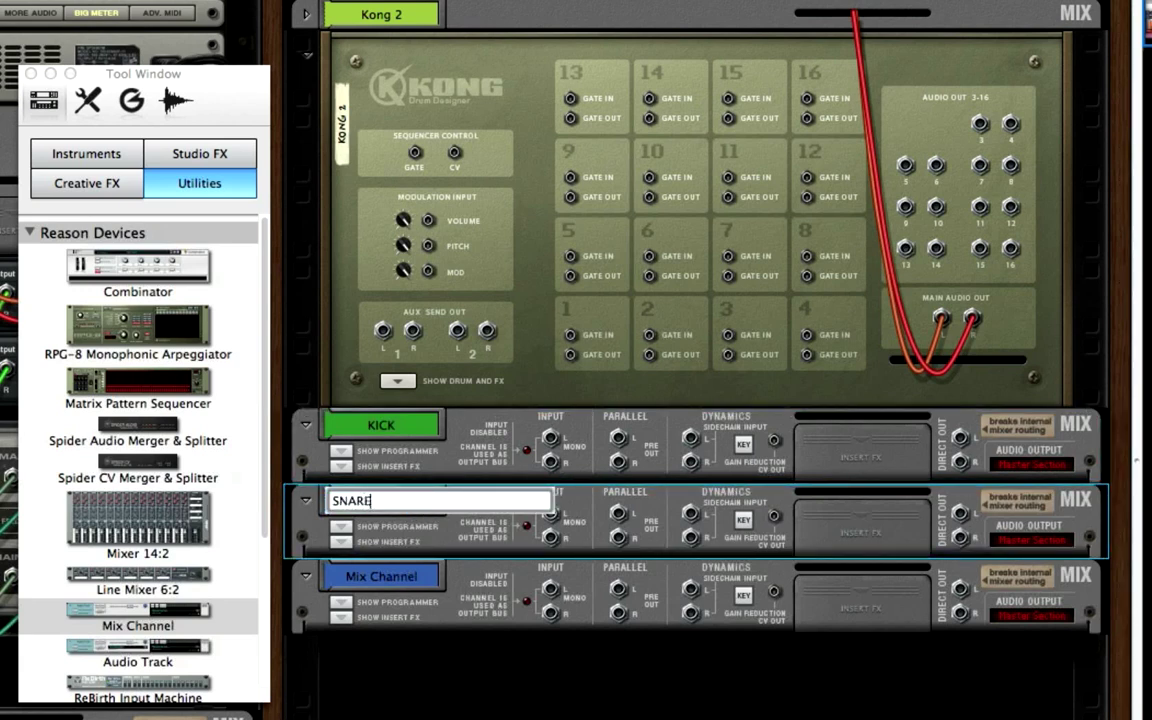
key(Return)
double_click(409, 580)
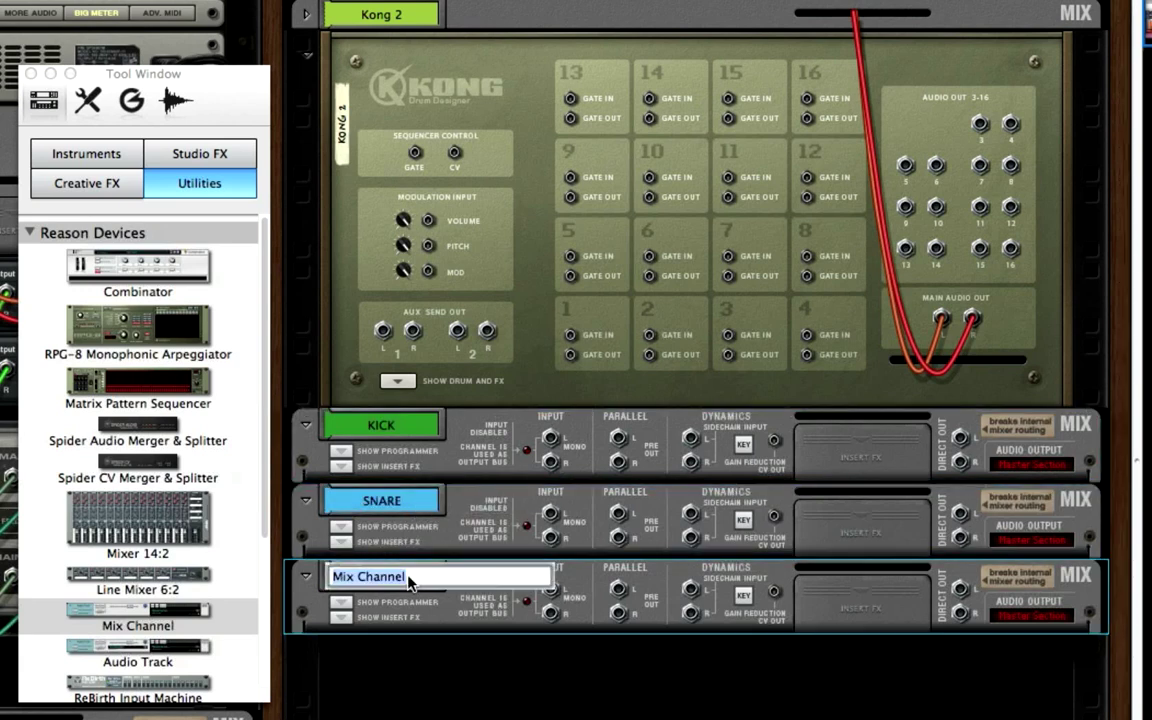
text(HH)
key(Return)
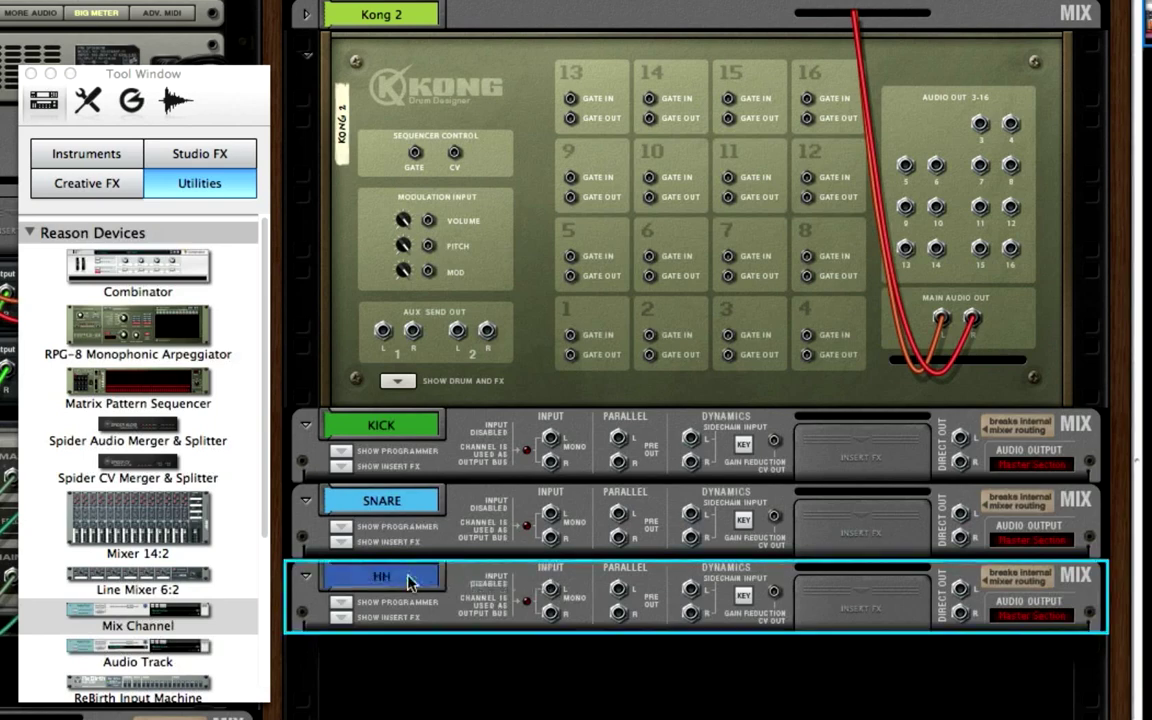
Step: Unplug Kong 2's main outputs and cable Audio Out 3 to KICK, 4 to SNARE and only 5 to HH, using the left inputs
click(933, 278)
scroll(933, 278, down, 1)
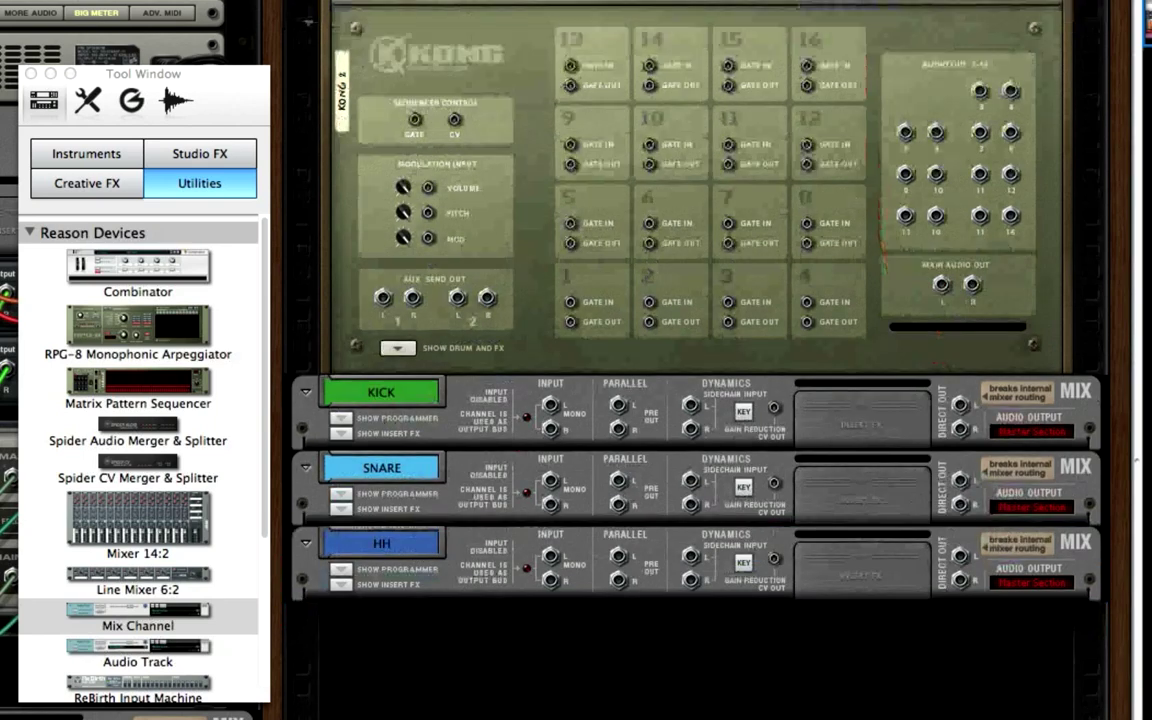
click(983, 93)
drag(983, 93, 550, 482)
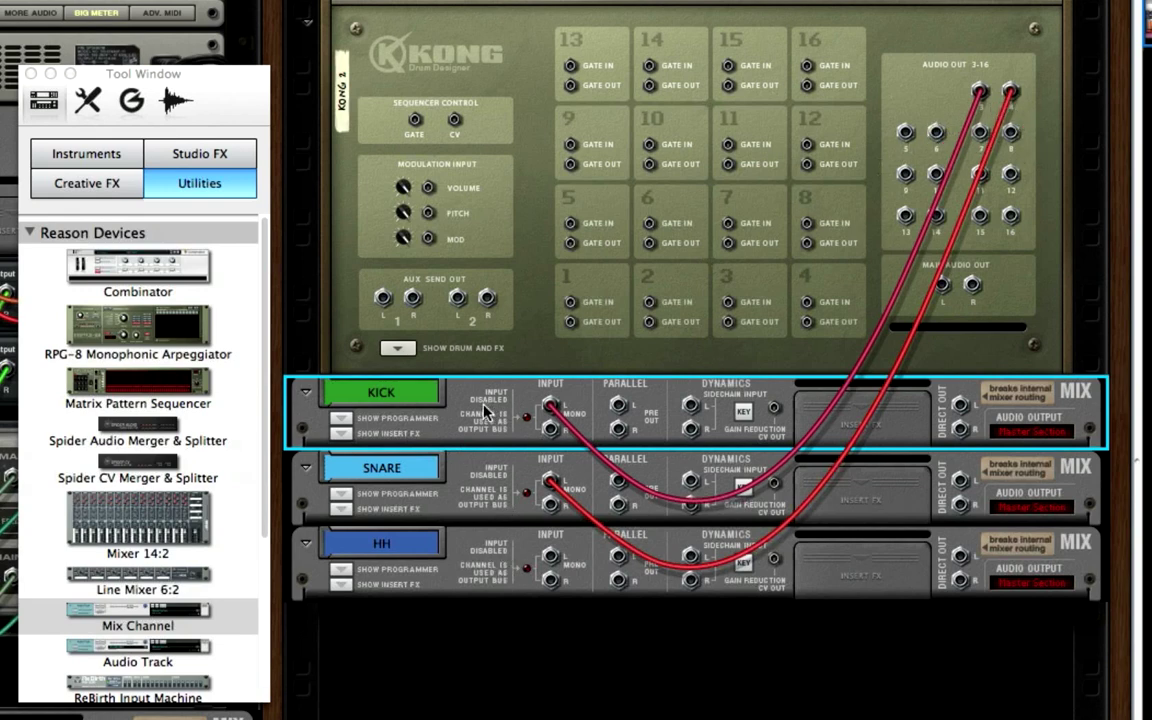
drag(905, 135, 553, 557)
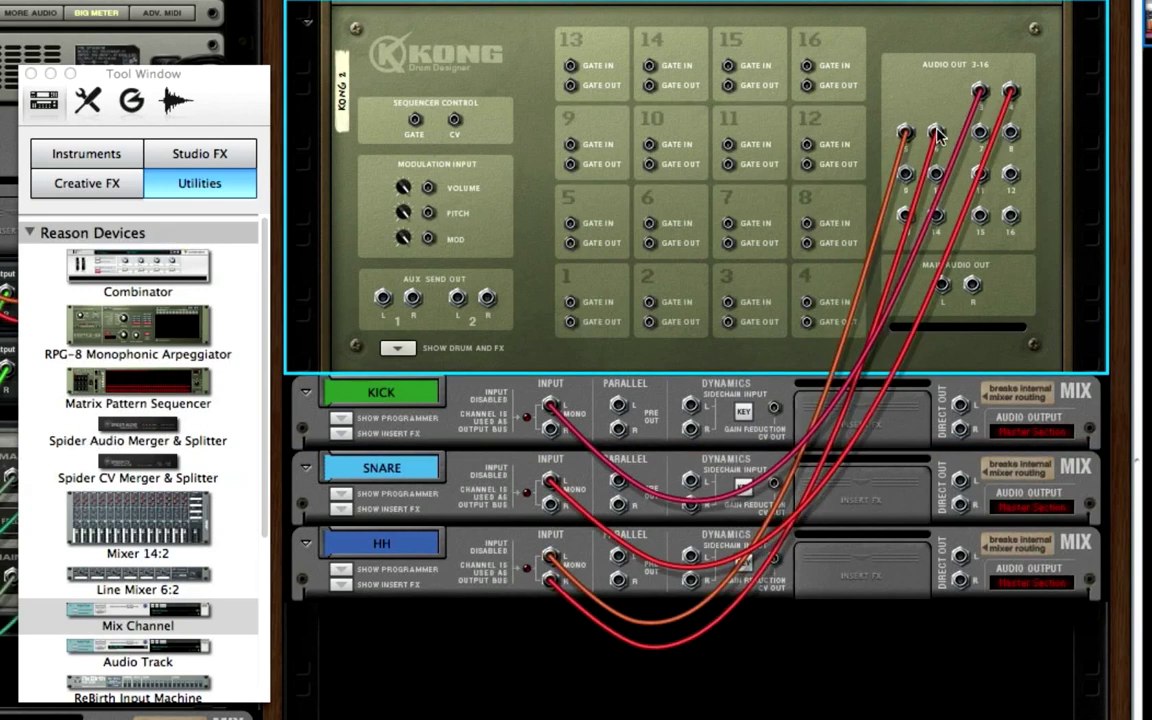
drag(938, 135, 955, 92)
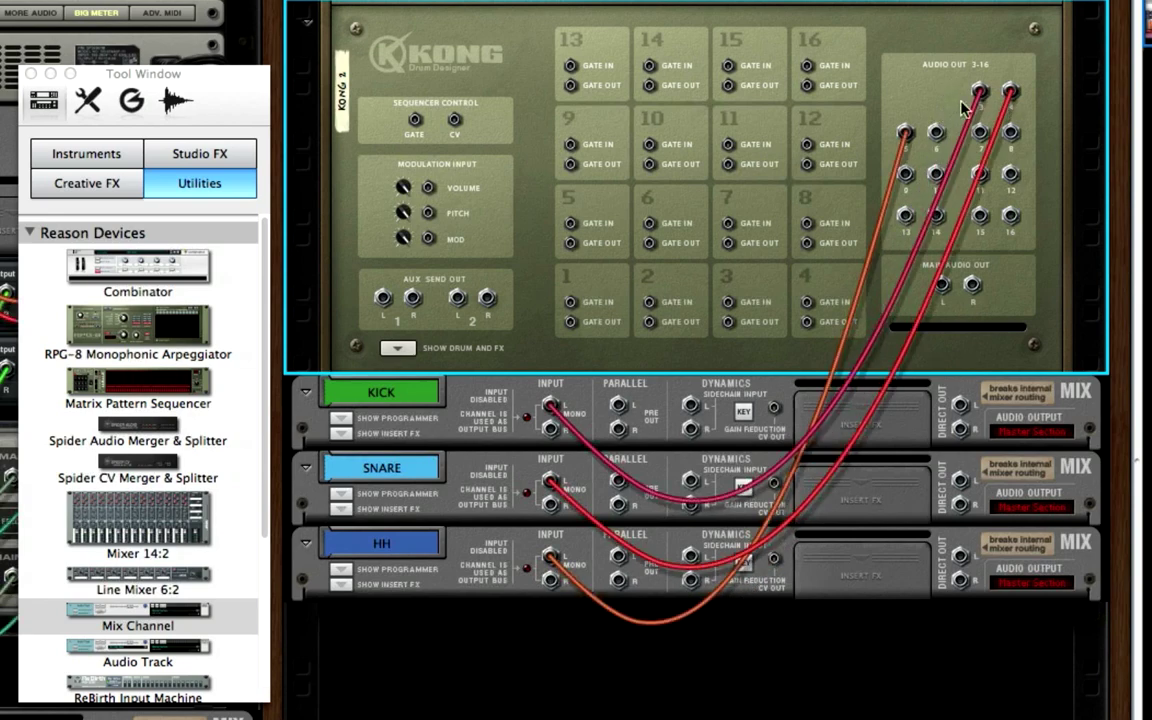
Step: Show Kong 2's drum and FX section, route Drum 1 to the output pair feeding KICK, and pan it to -64
key(Tab)
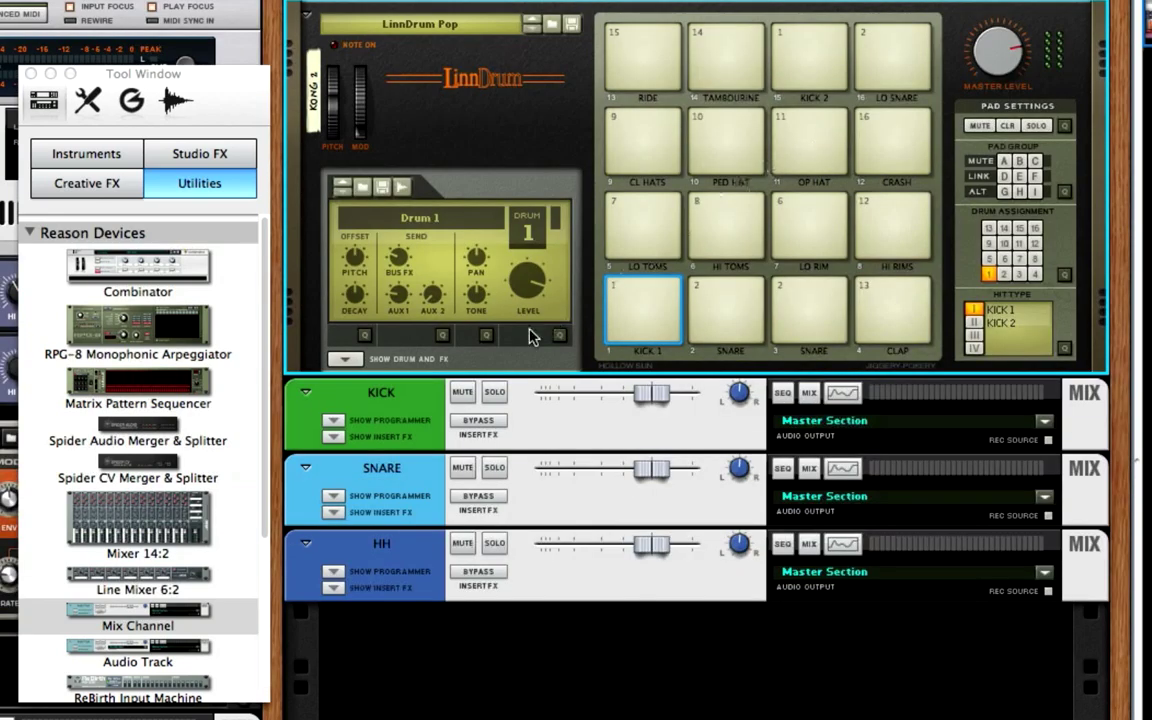
click(343, 360)
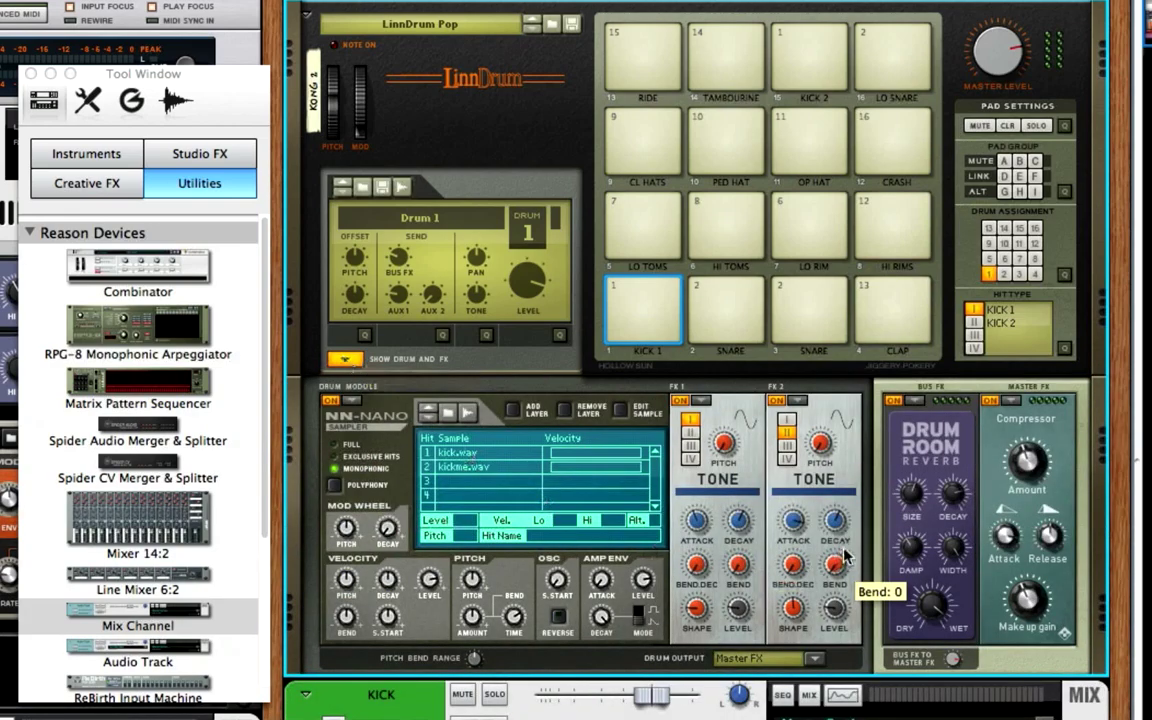
scroll(843, 555, down, 1)
scroll(845, 549, down, 4)
scroll(843, 548, up, 3)
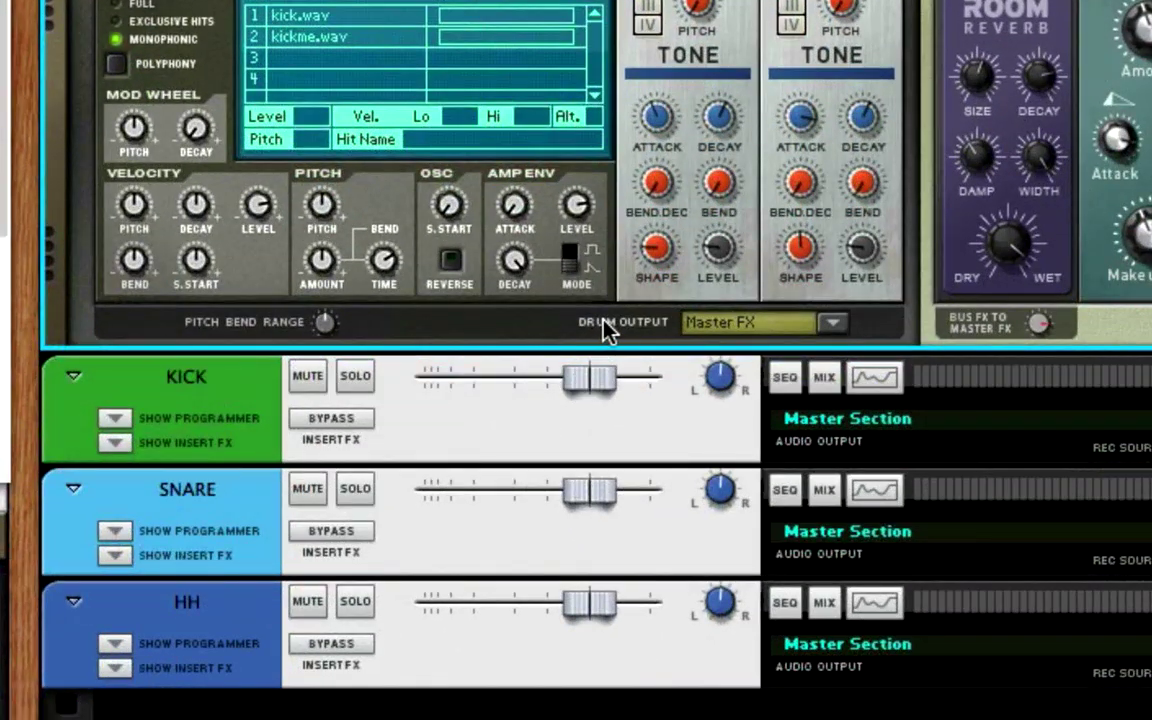
click(834, 325)
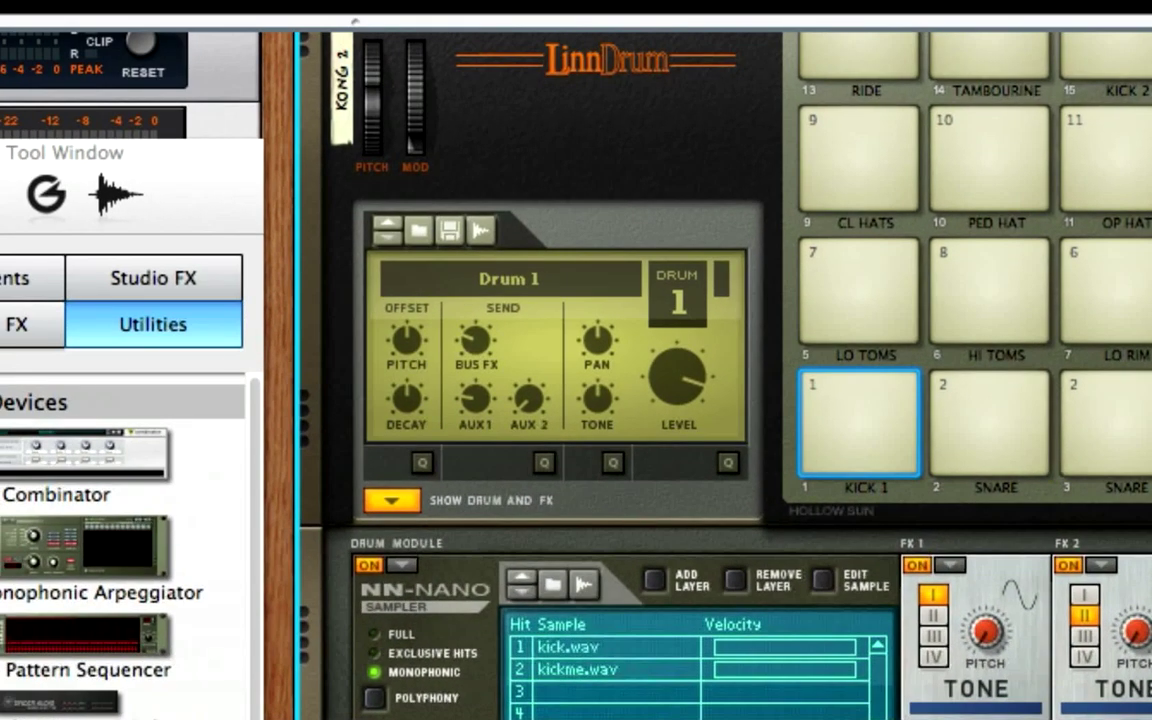
drag(597, 338, 567, 443)
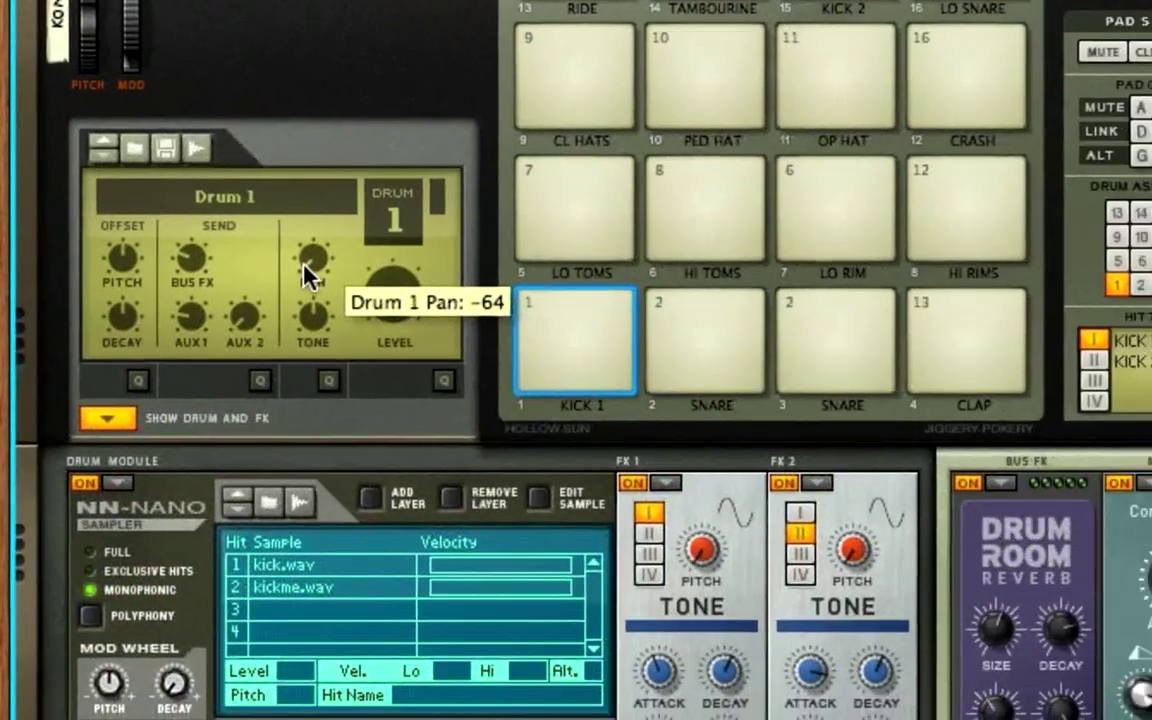
Step: Route Drum 2 on the SNARE pad to the output pair feeding the SNARE channel and pan it fully right
click(712, 358)
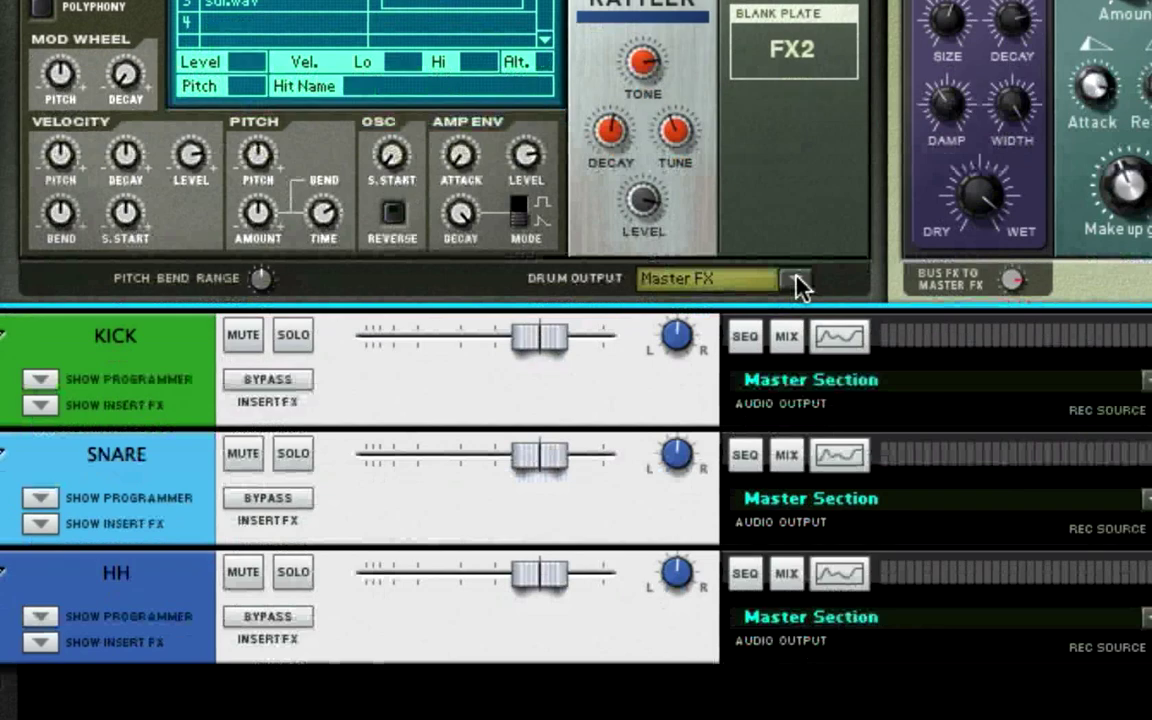
click(799, 282)
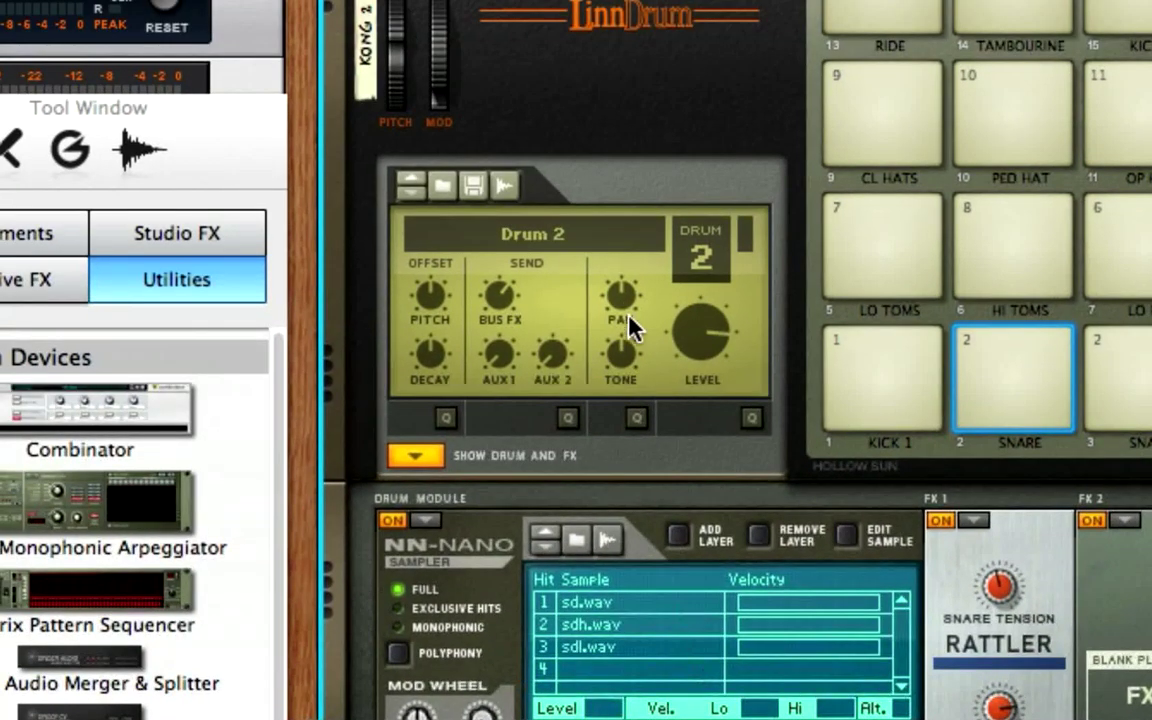
drag(620, 300, 610, 240)
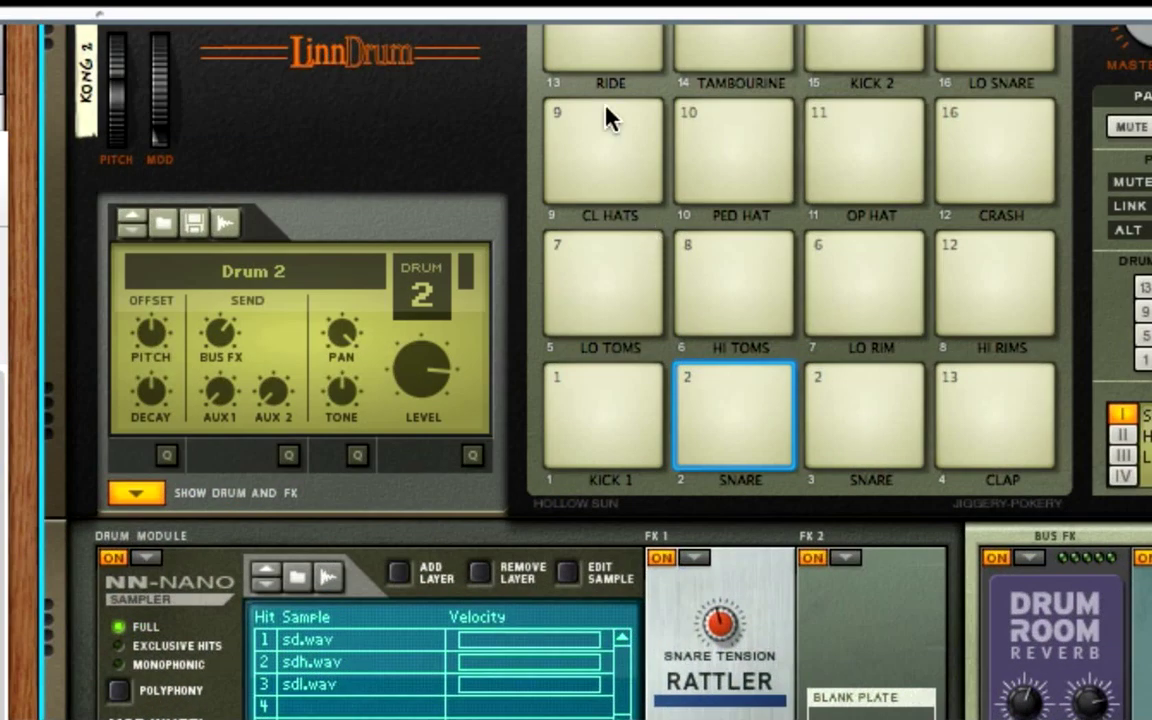
Step: Route Drum 9 on the CL HATS pad to Output 5-6 and pan it fully left
click(608, 148)
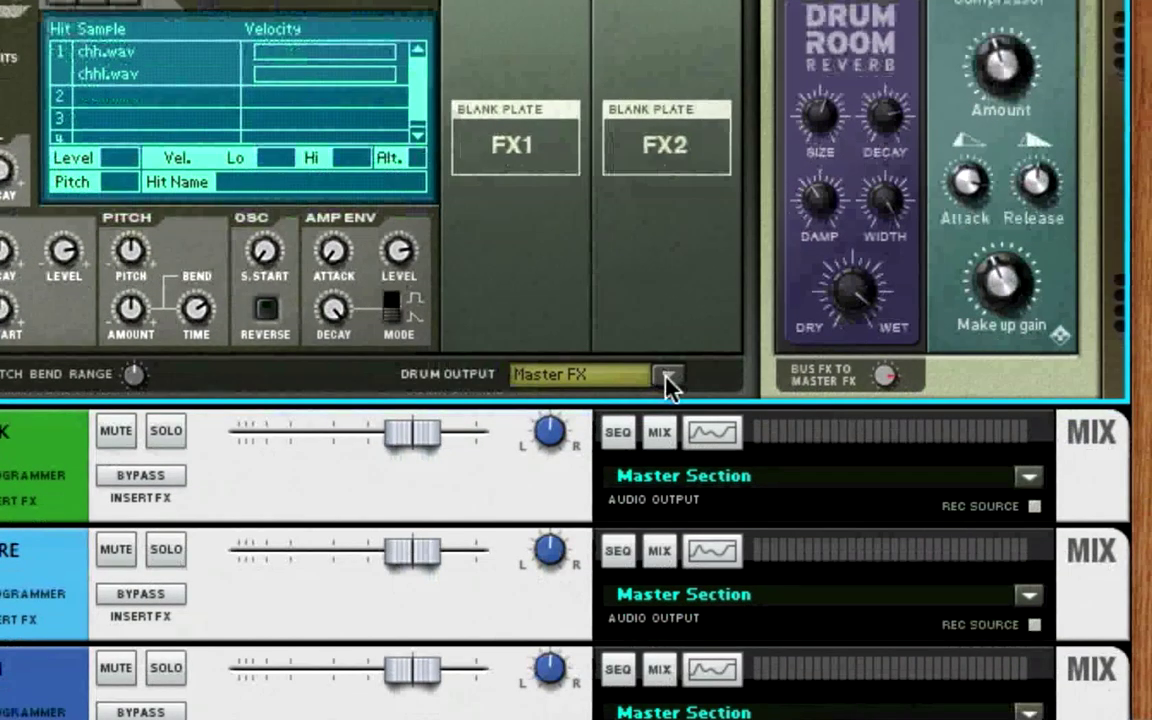
click(666, 378)
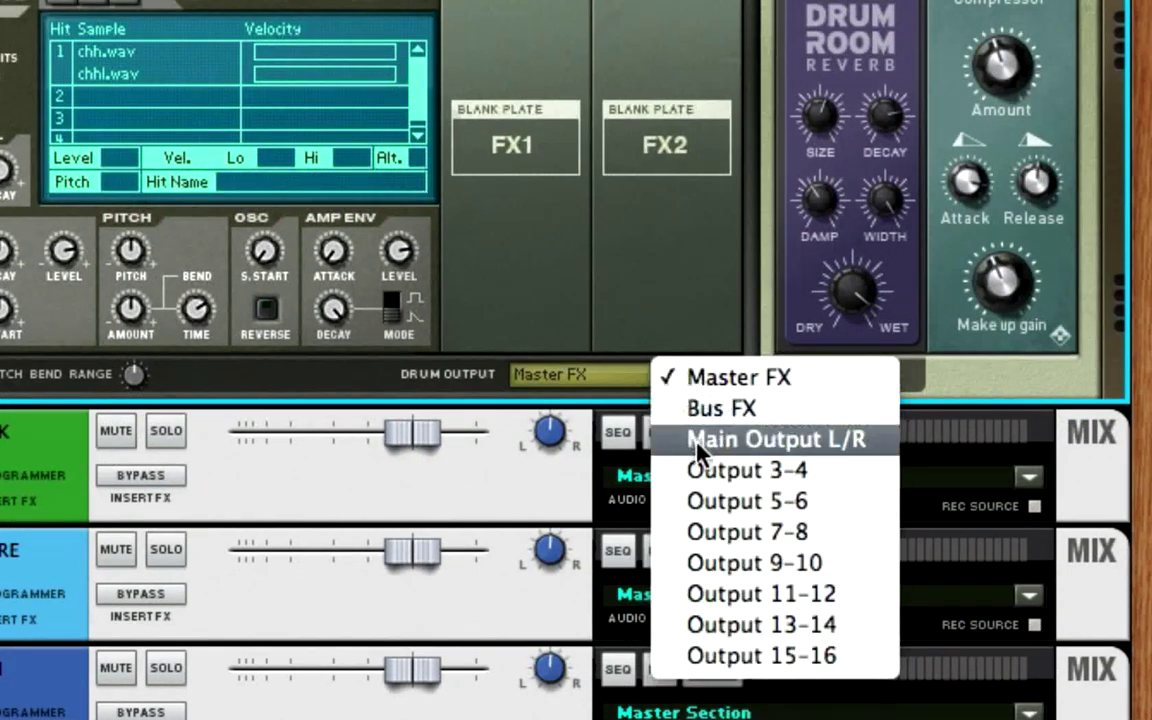
click(735, 503)
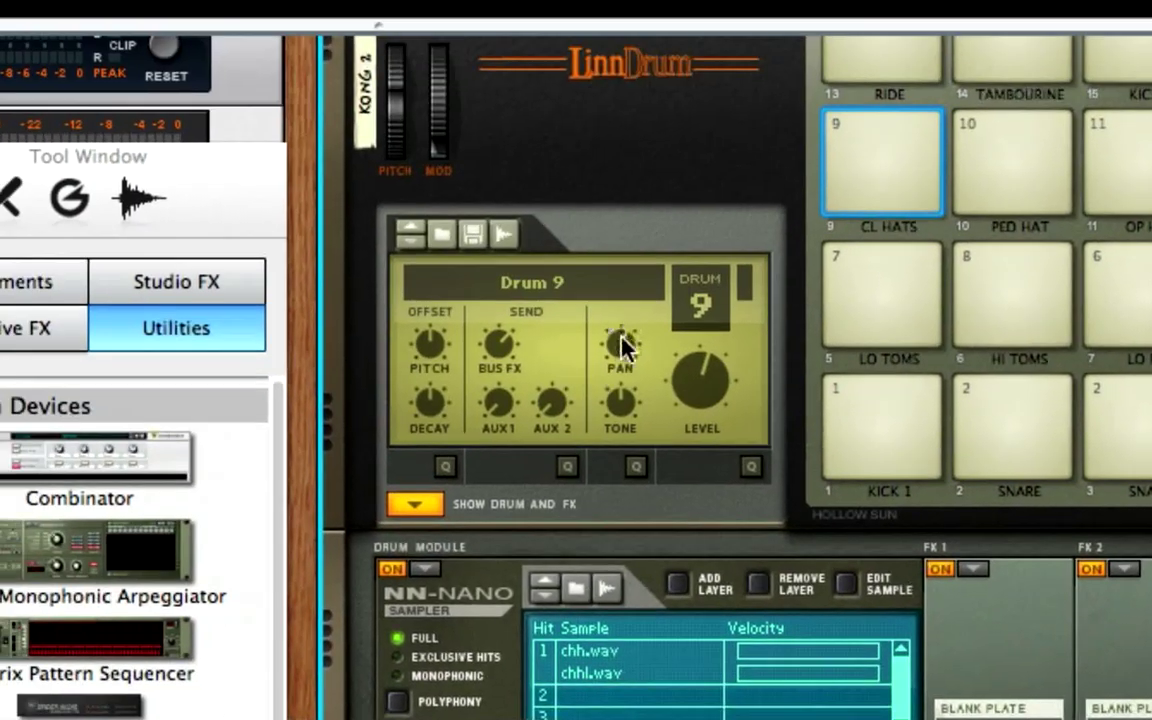
drag(620, 343, 632, 498)
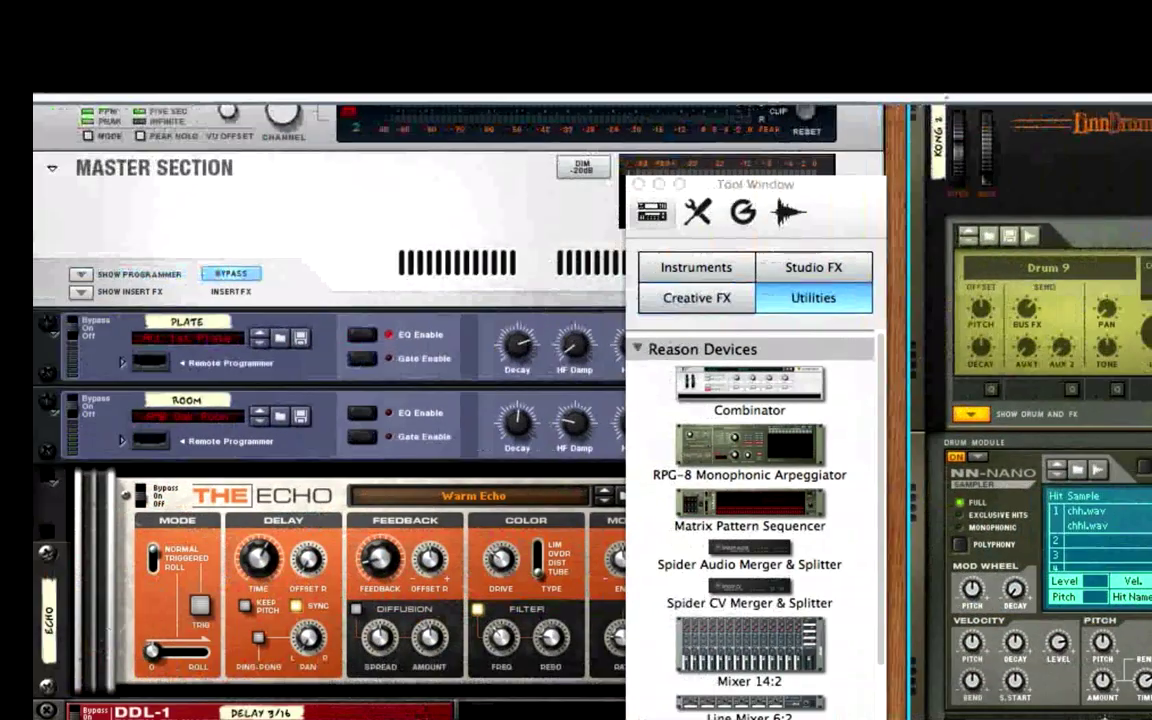
Step: In the sequencer, move Kong 1's second clip to bar 1 of the Kong 2 lane and set the right locator to bar 3
key(F7)
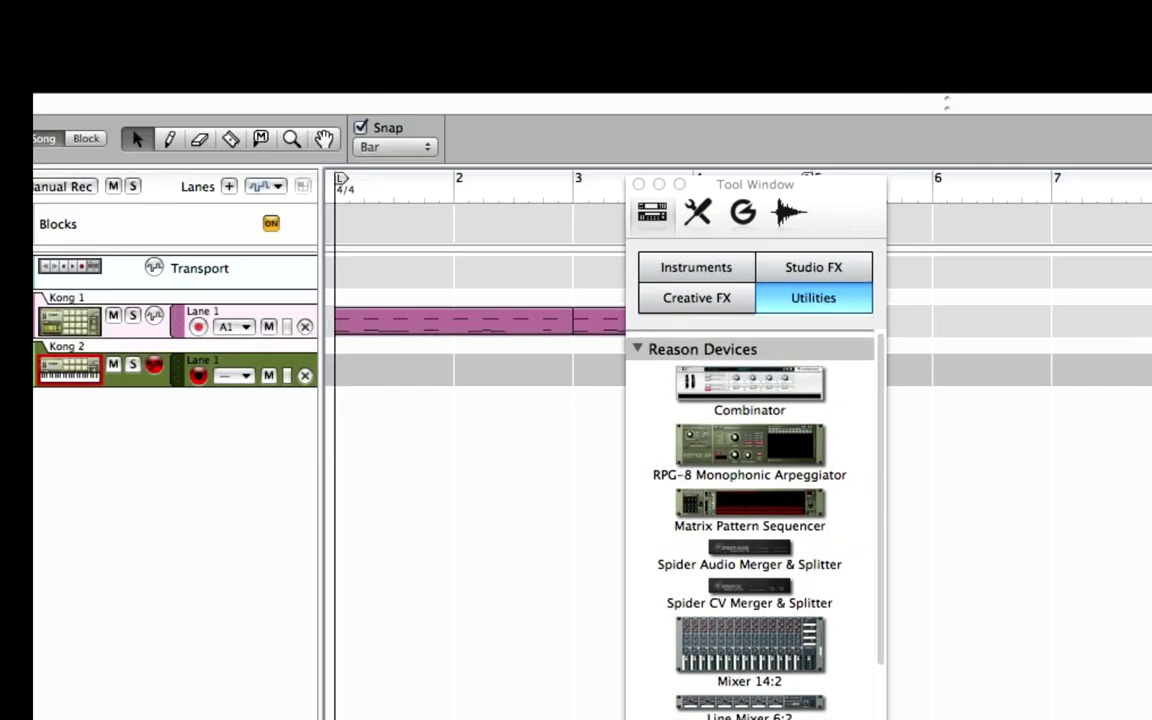
key(F8)
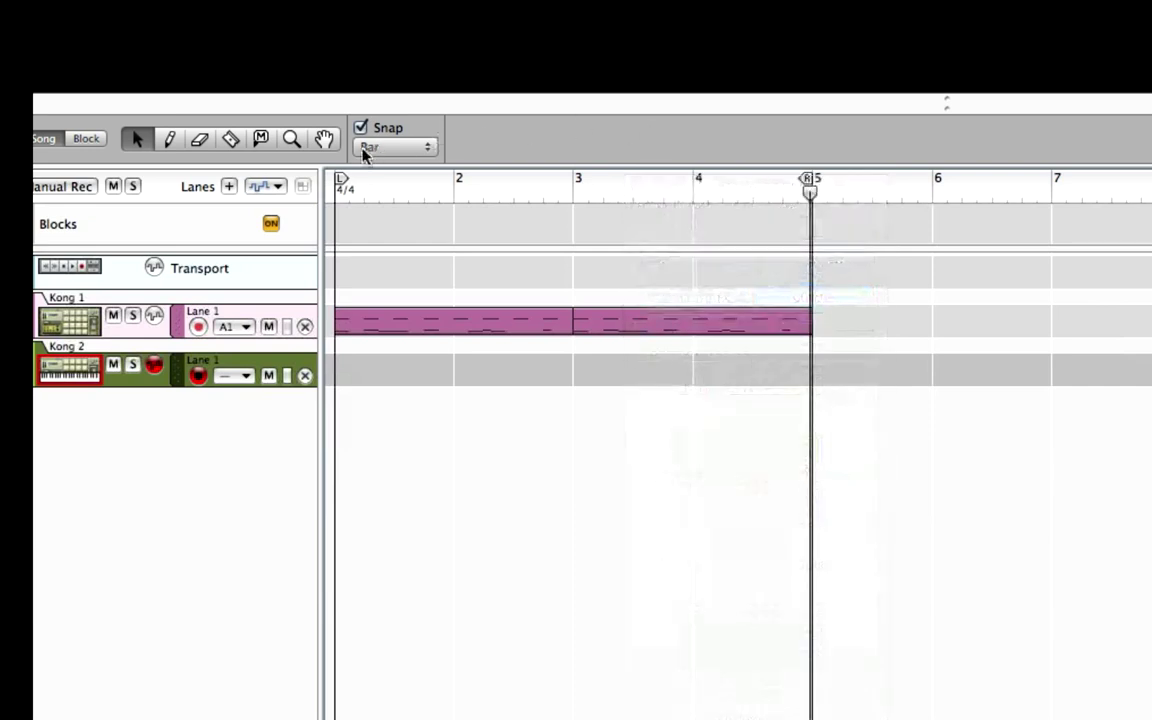
drag(672, 326, 492, 387)
drag(808, 180, 580, 178)
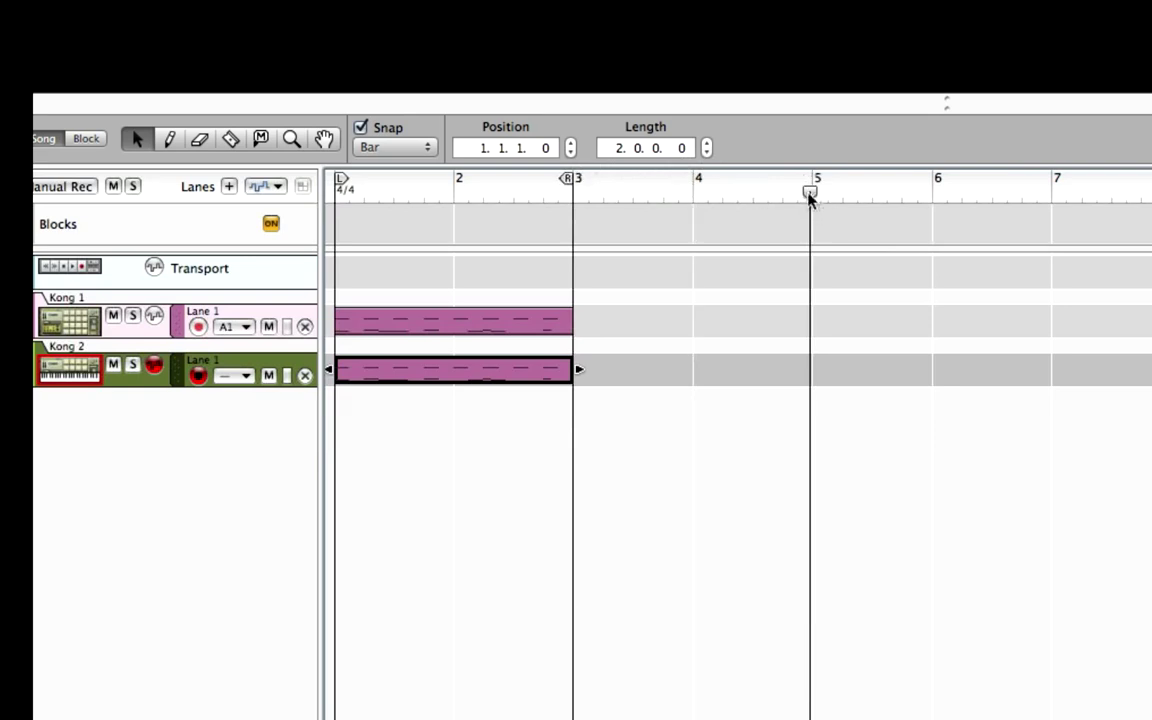
Step: Return the song position to bar 1, mute the Kong 1 track and start playback
click(405, 185)
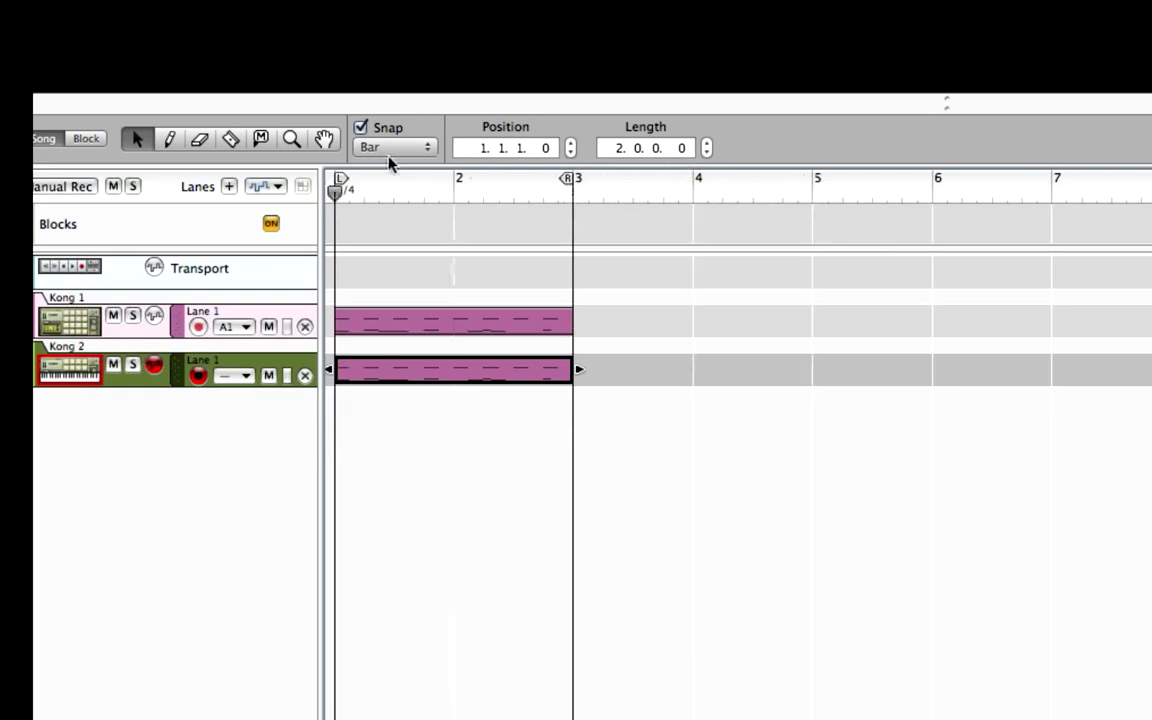
click(114, 316)
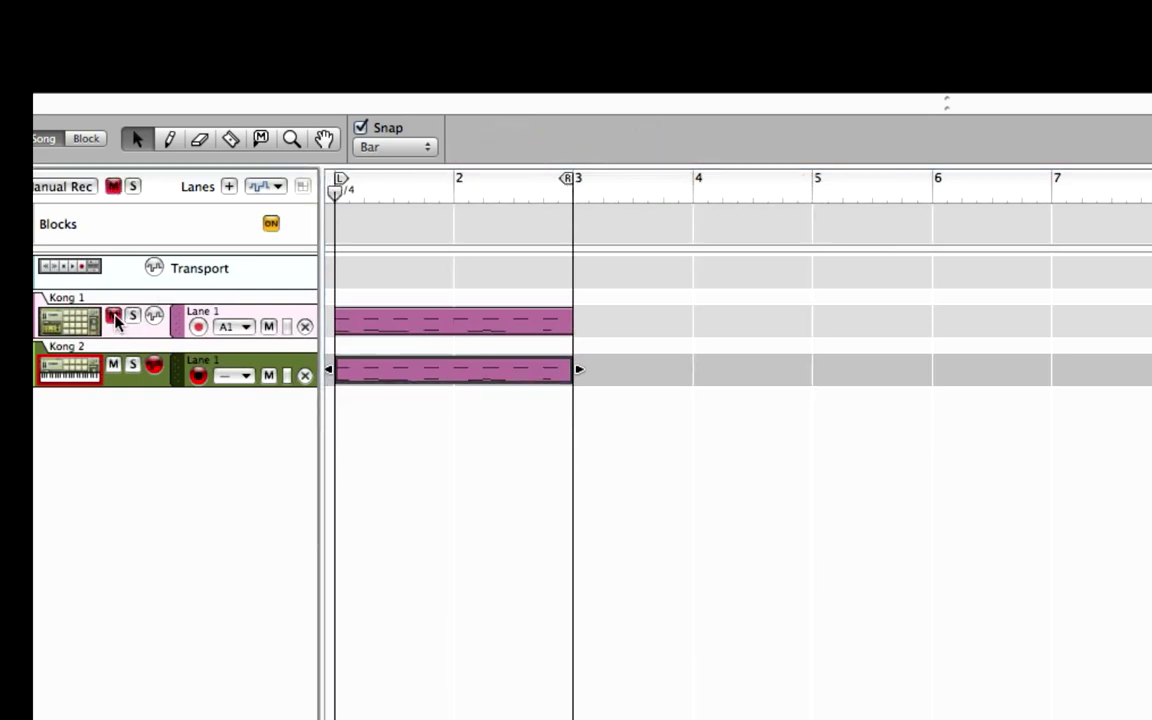
key(space)
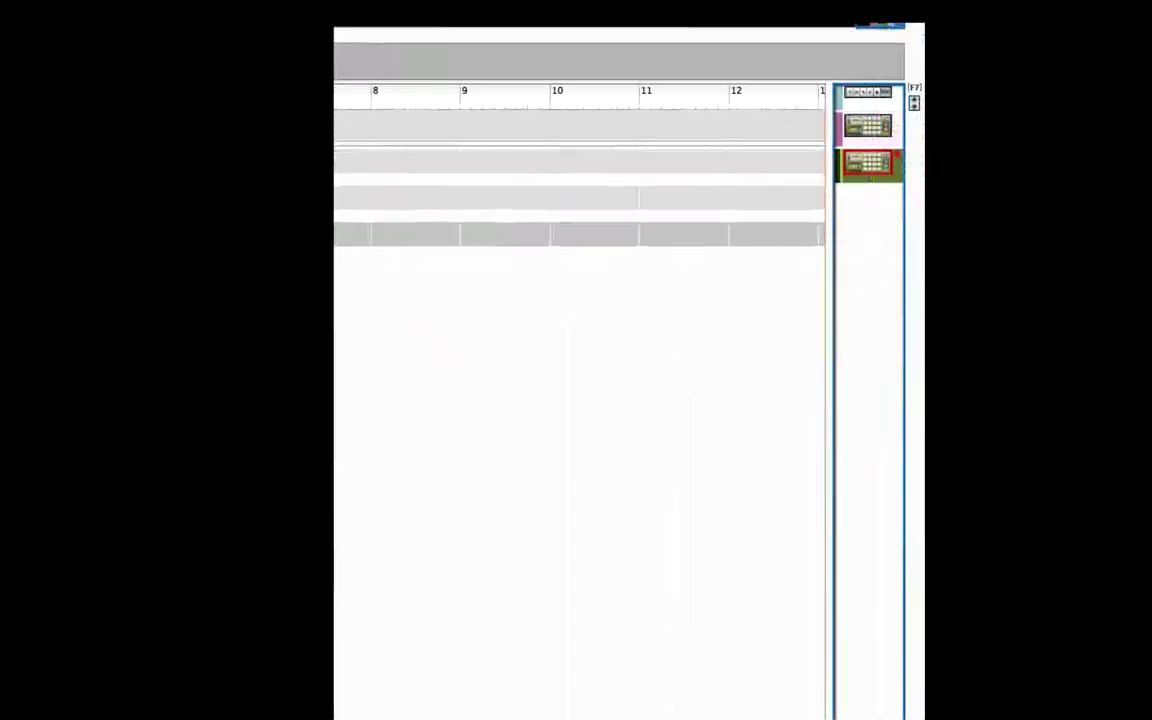
Step: Show the mixer's fader section and audition the KICK, SNARE and HH channels by soloing and unsoloing each in turn
key(F5)
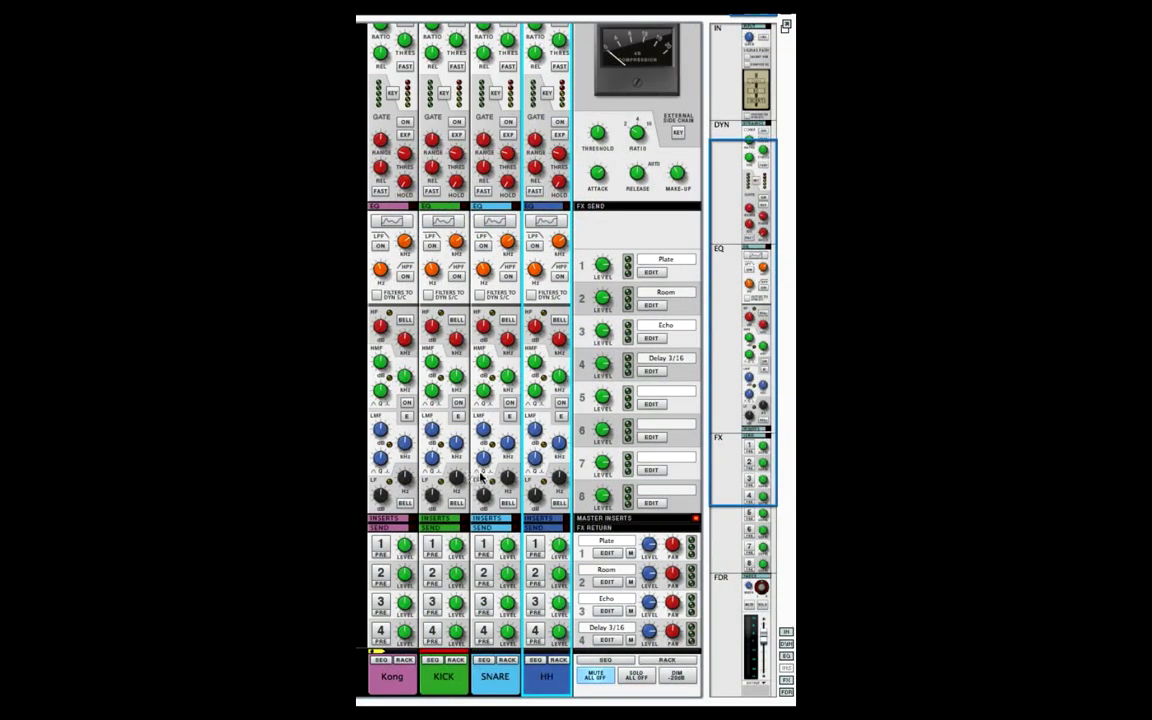
scroll(515, 300, down, 1)
scroll(530, 340, down, 5)
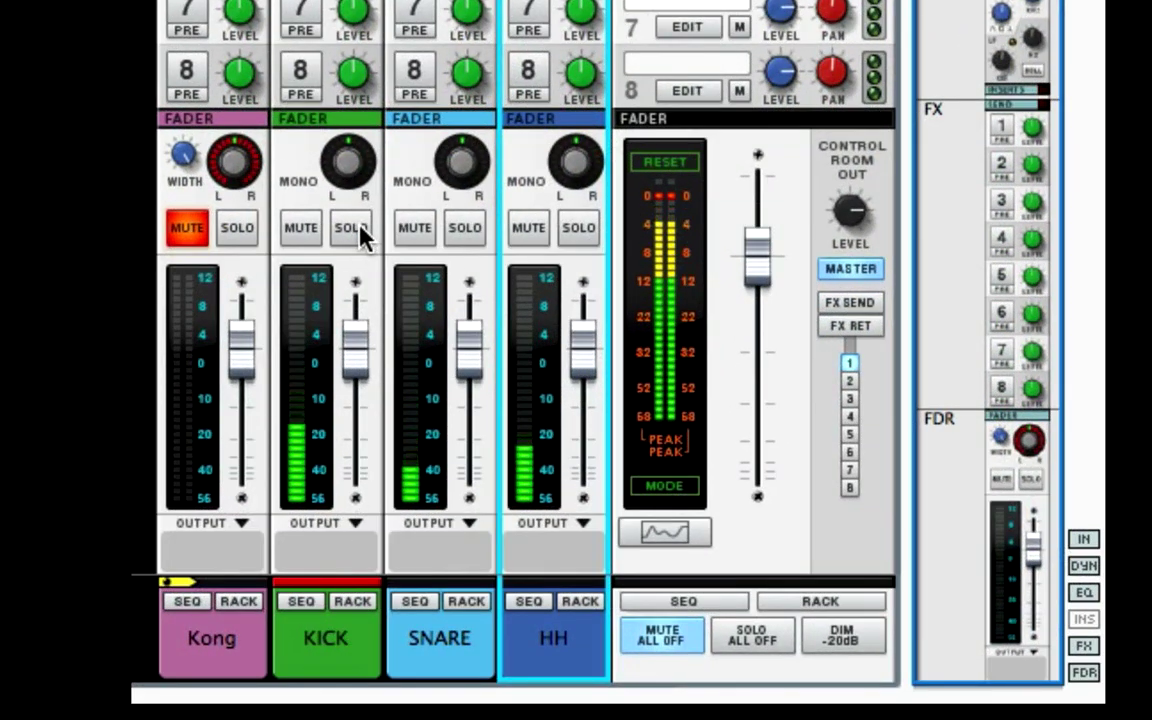
click(381, 306)
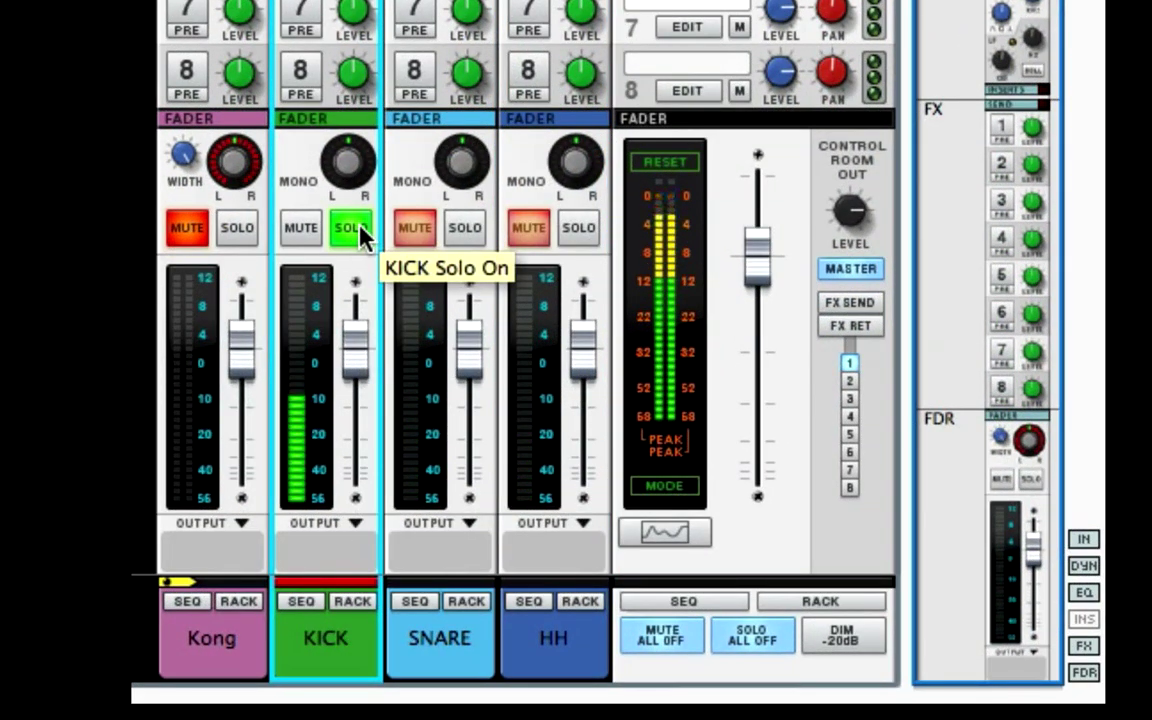
click(358, 228)
click(466, 230)
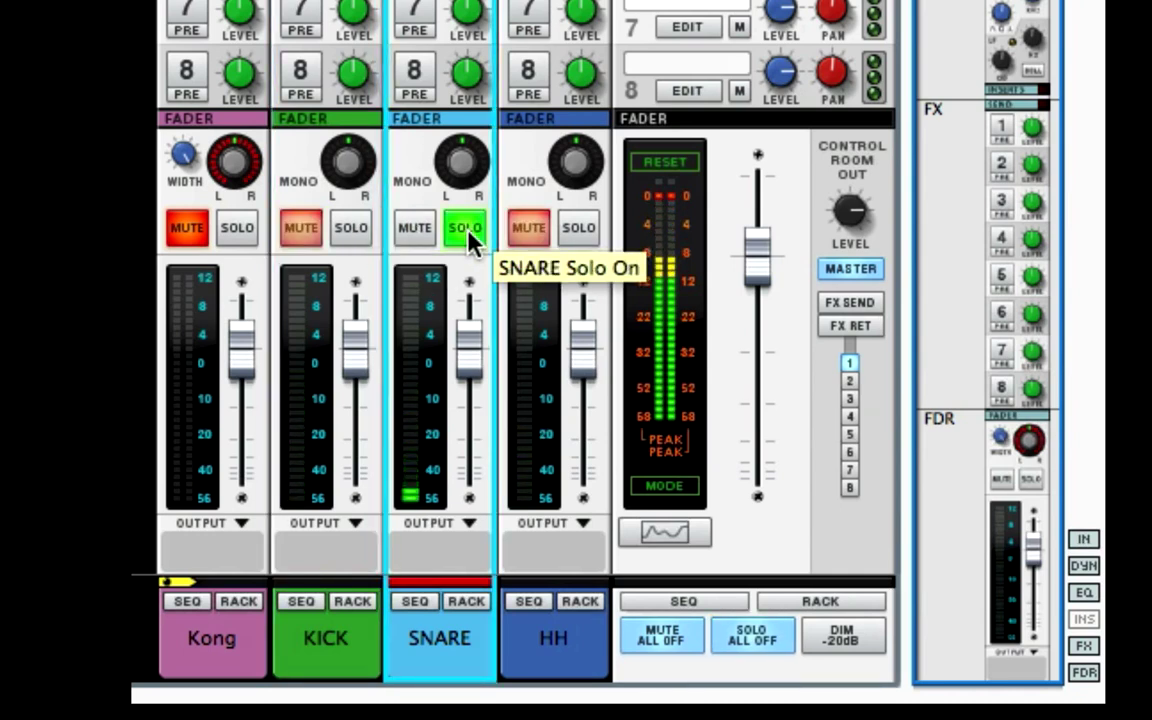
click(467, 238)
click(580, 229)
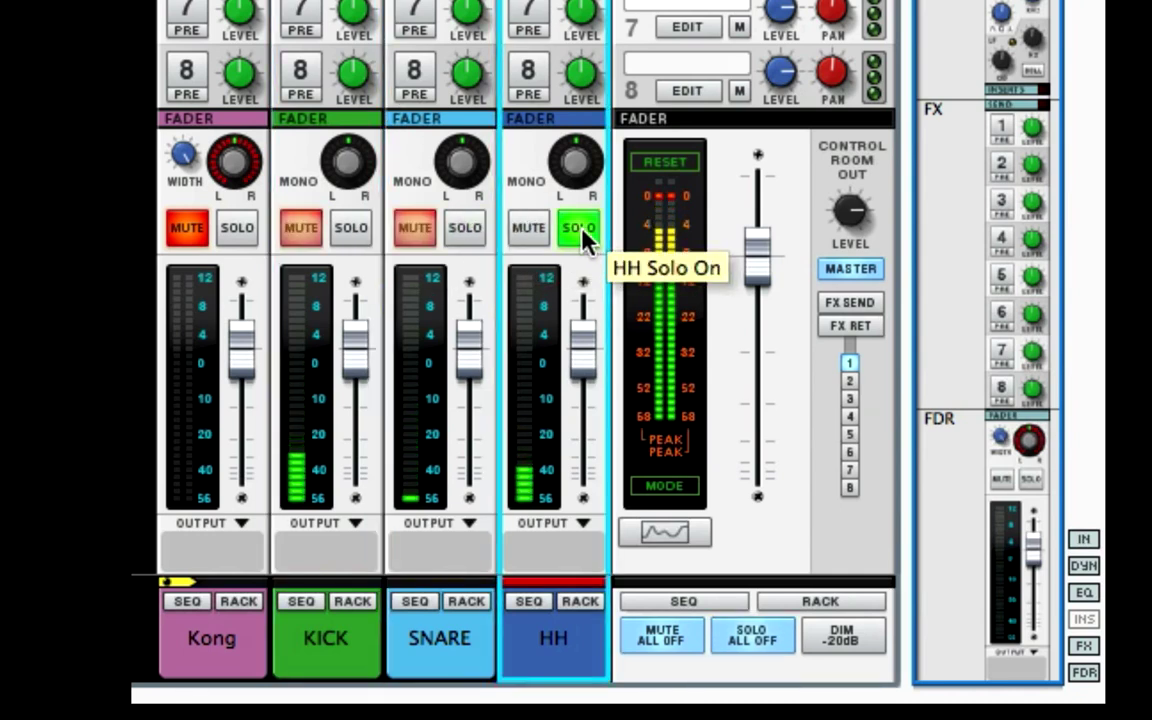
click(580, 229)
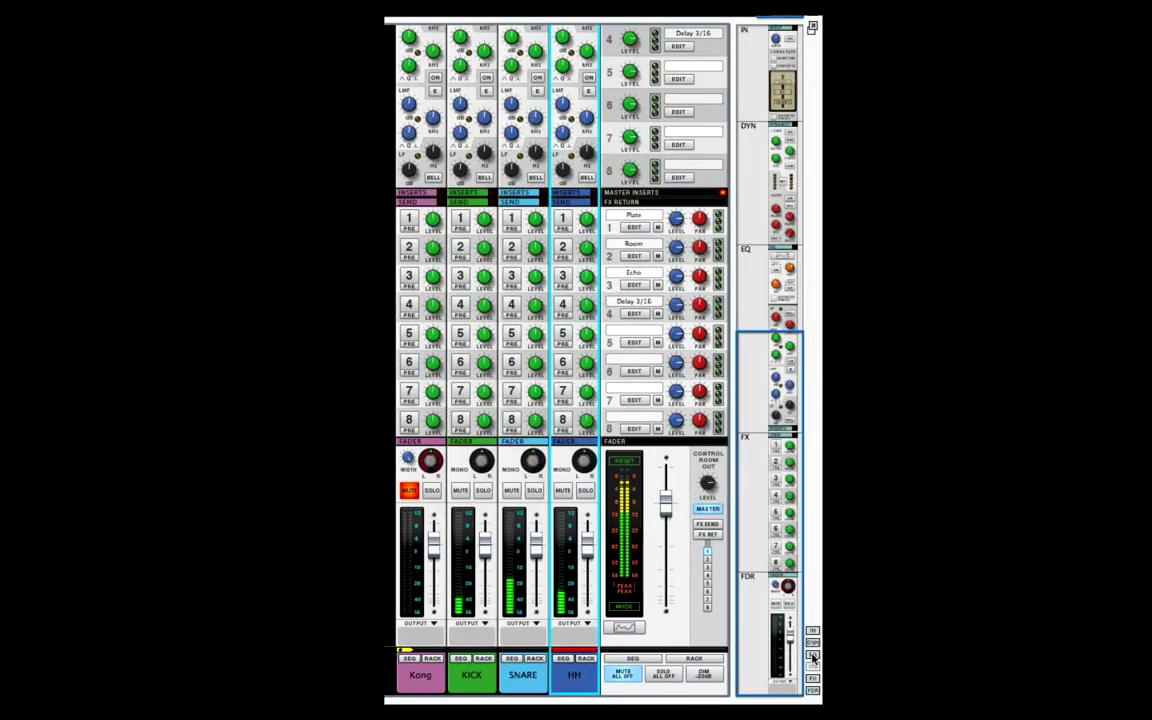
Step: Bring up the master compressor in the mixer, raise its threshold and shorten its release
scroll(815, 657, up, 3)
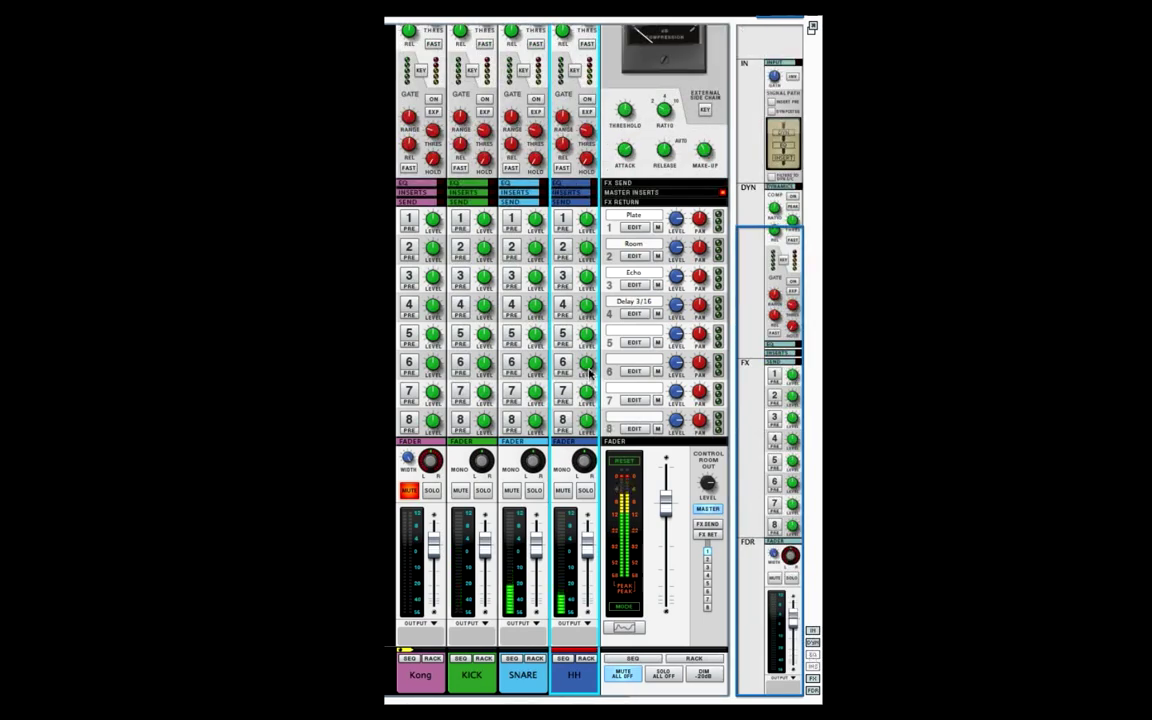
scroll(815, 683, up, 3)
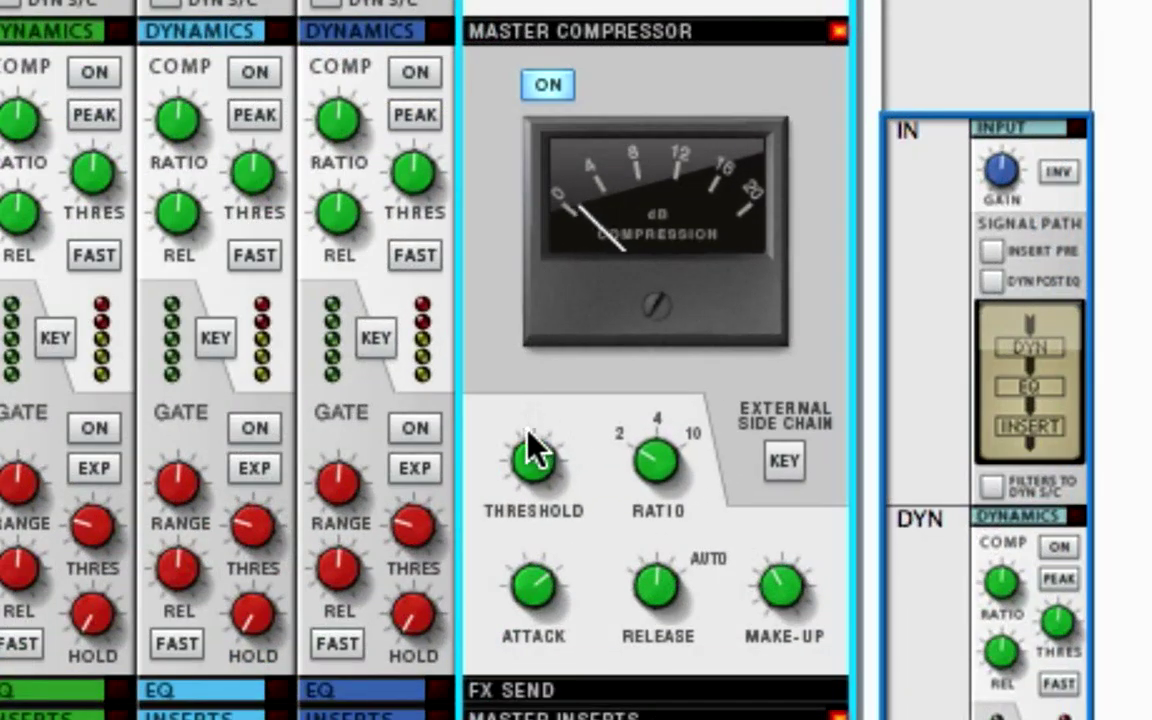
mouse_move(526, 455)
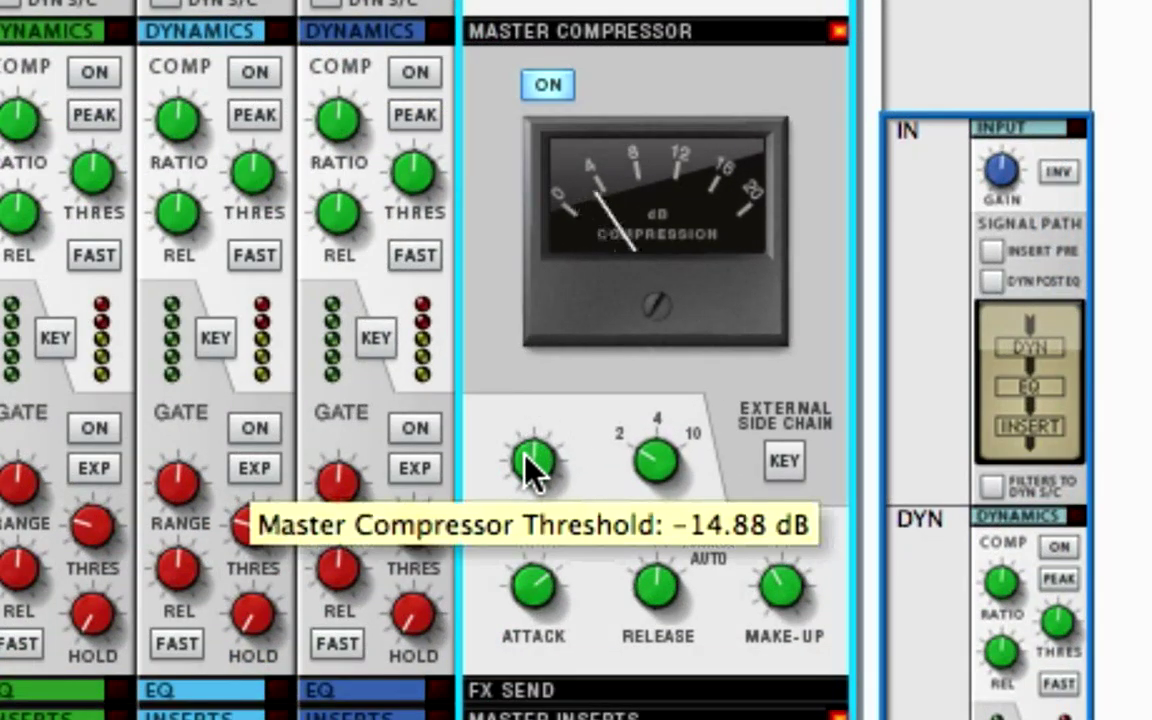
drag(530, 470, 504, 404)
drag(660, 592, 643, 686)
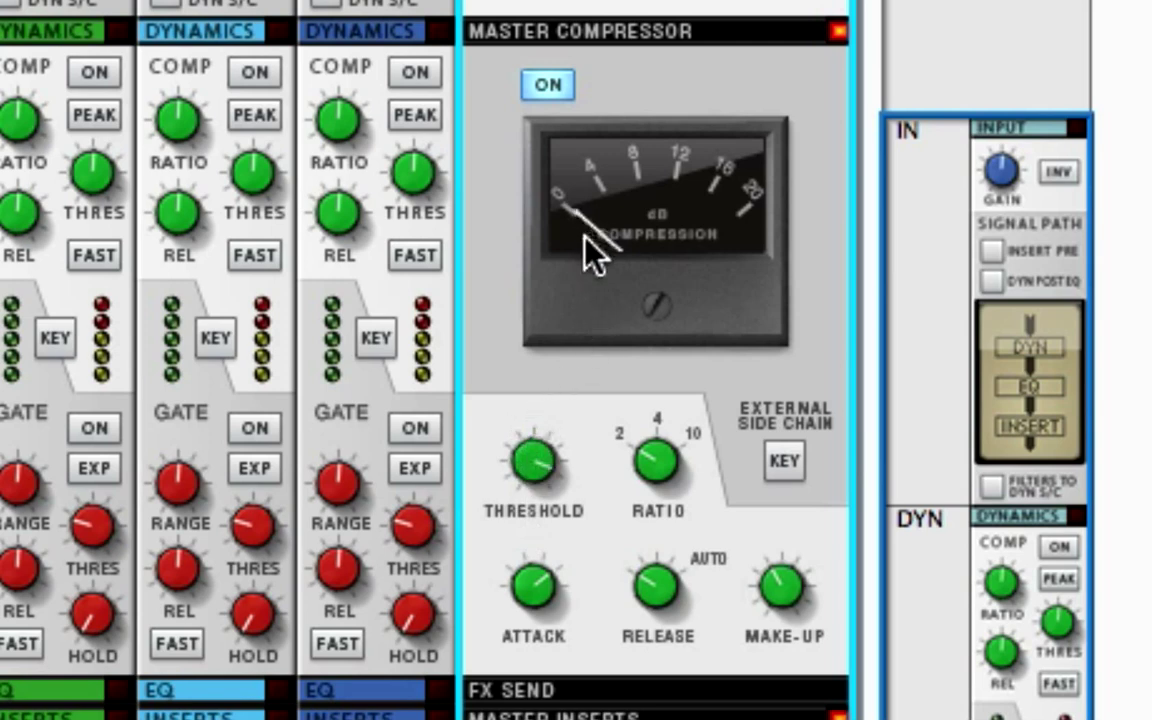
Step: Set the master compressor's make-up gain to 0.98 dB and compare the sound with the compressor bypassed and enabled, leaving it on
click(556, 87)
click(556, 87)
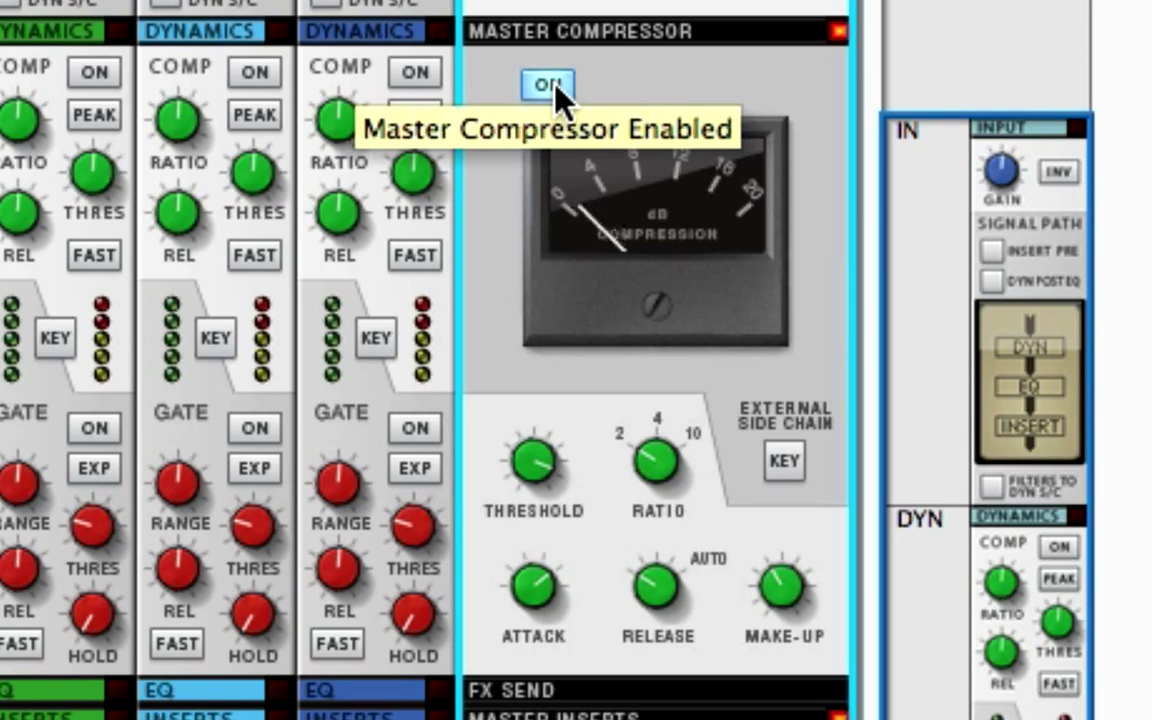
mouse_move(783, 592)
drag(783, 592, 778, 603)
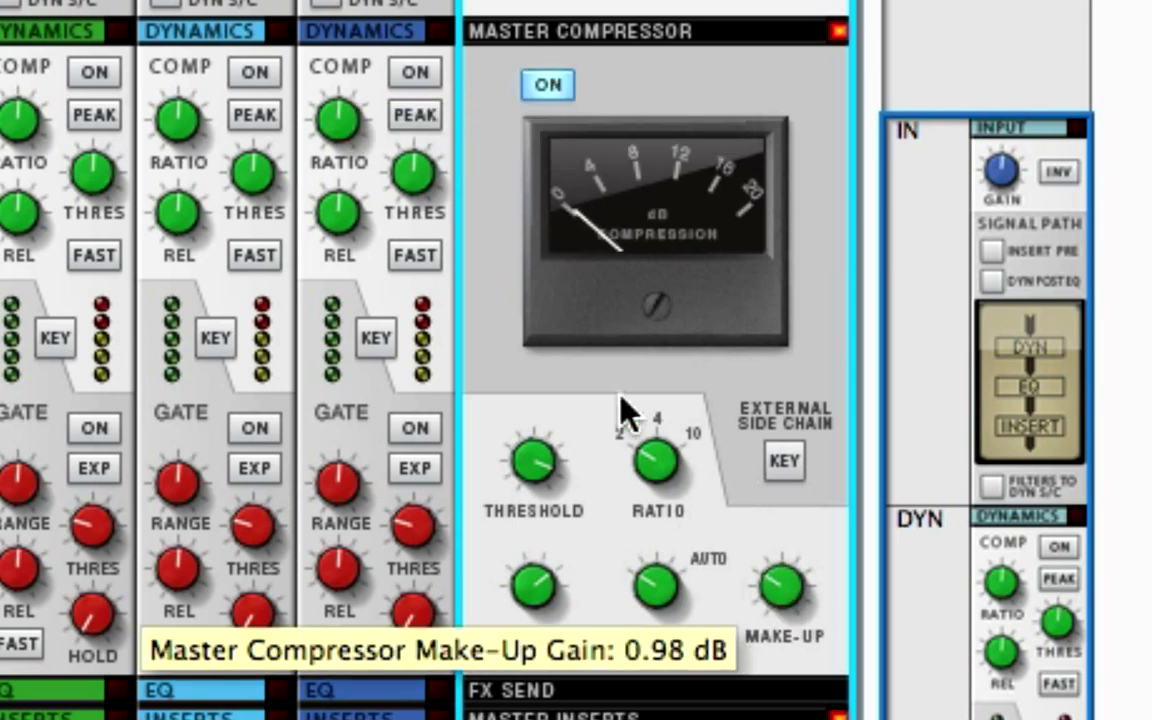
click(548, 85)
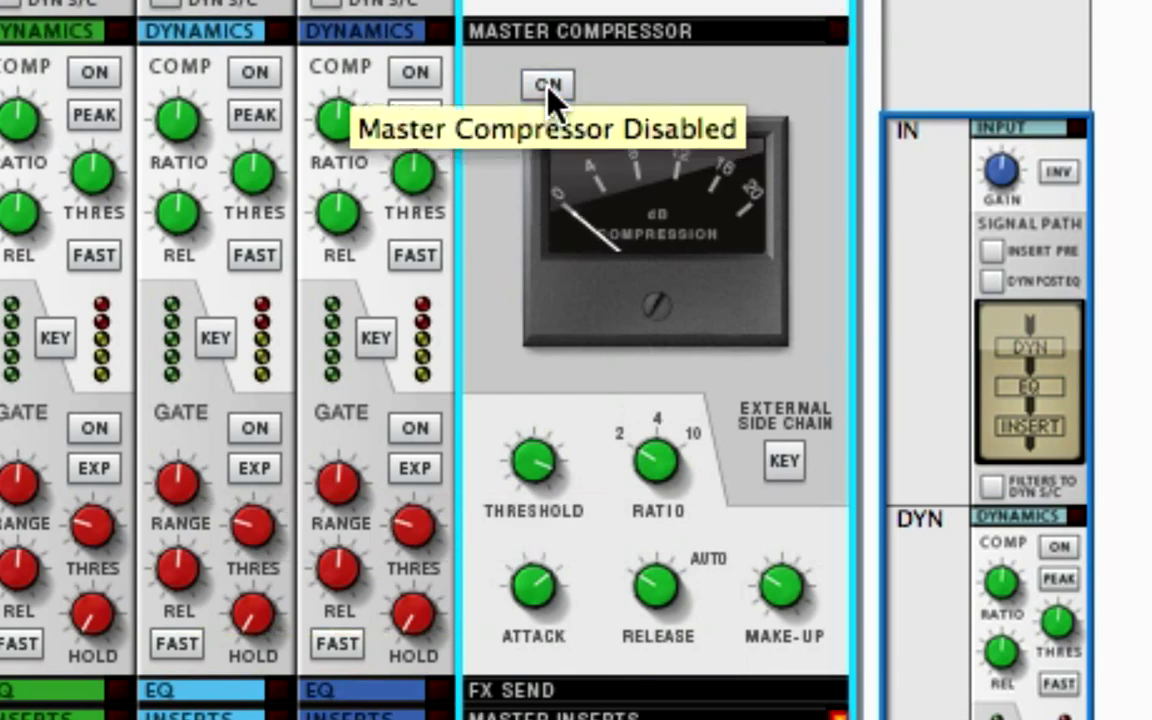
click(548, 86)
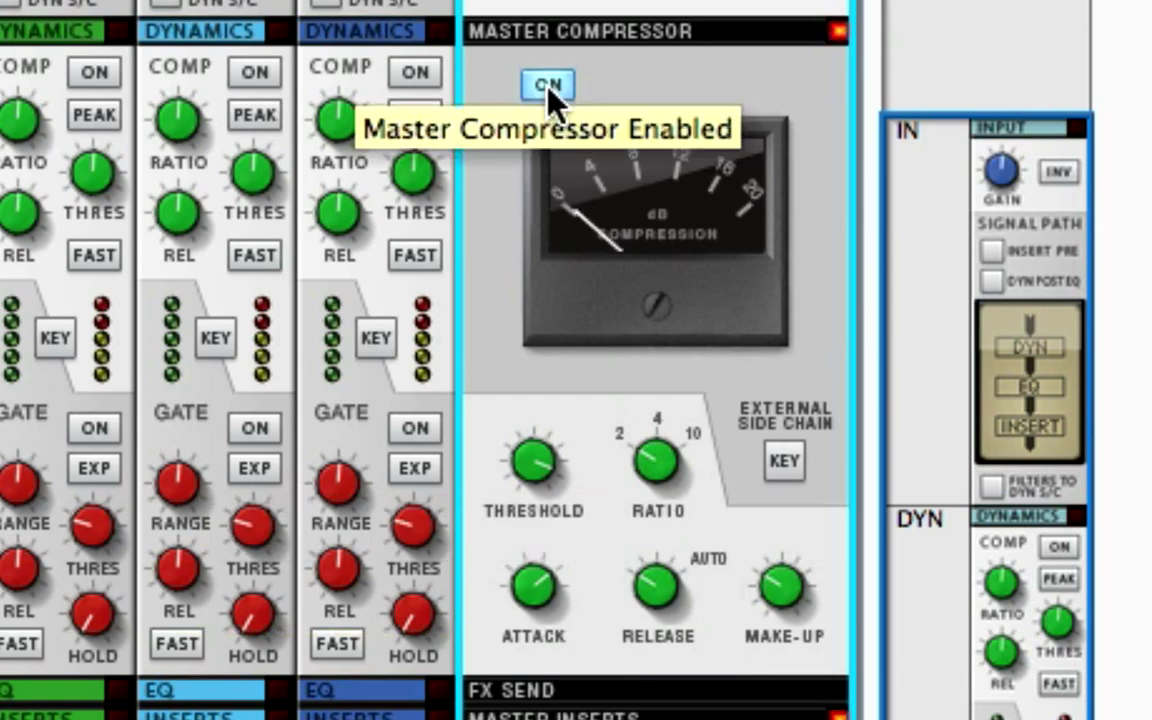
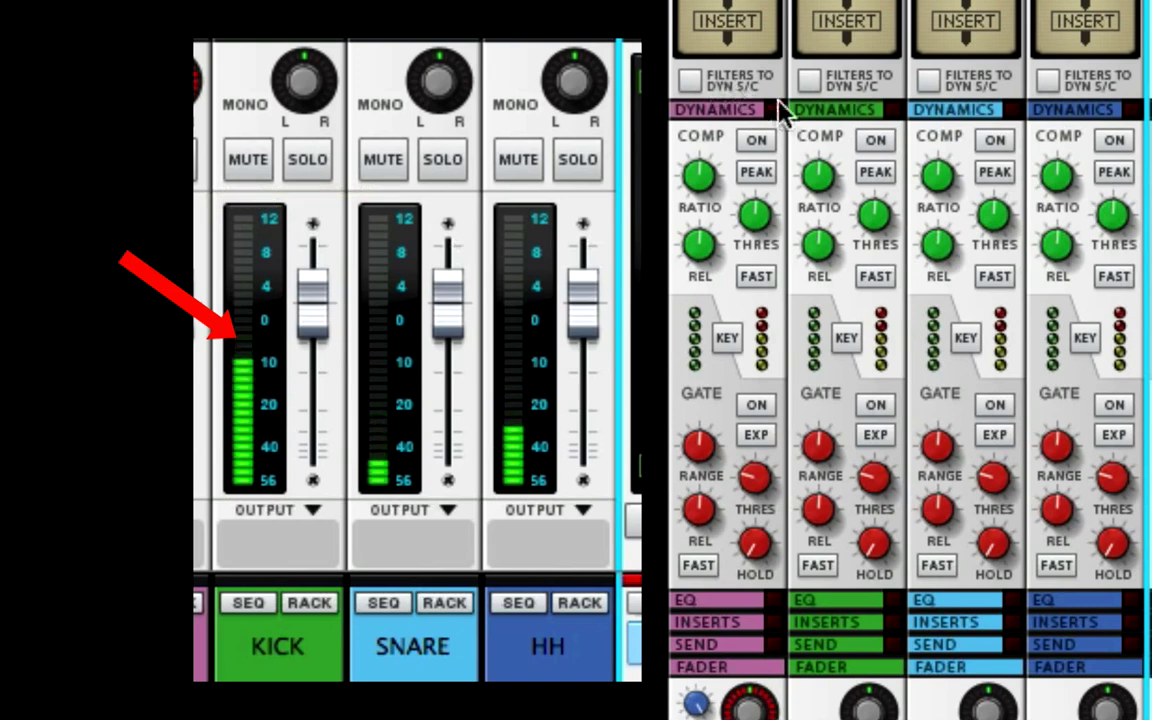
Step: Enable the KICK channel's compressor with Peak and Fast modes on, and raise its ratio slightly and its threshold
click(891, 145)
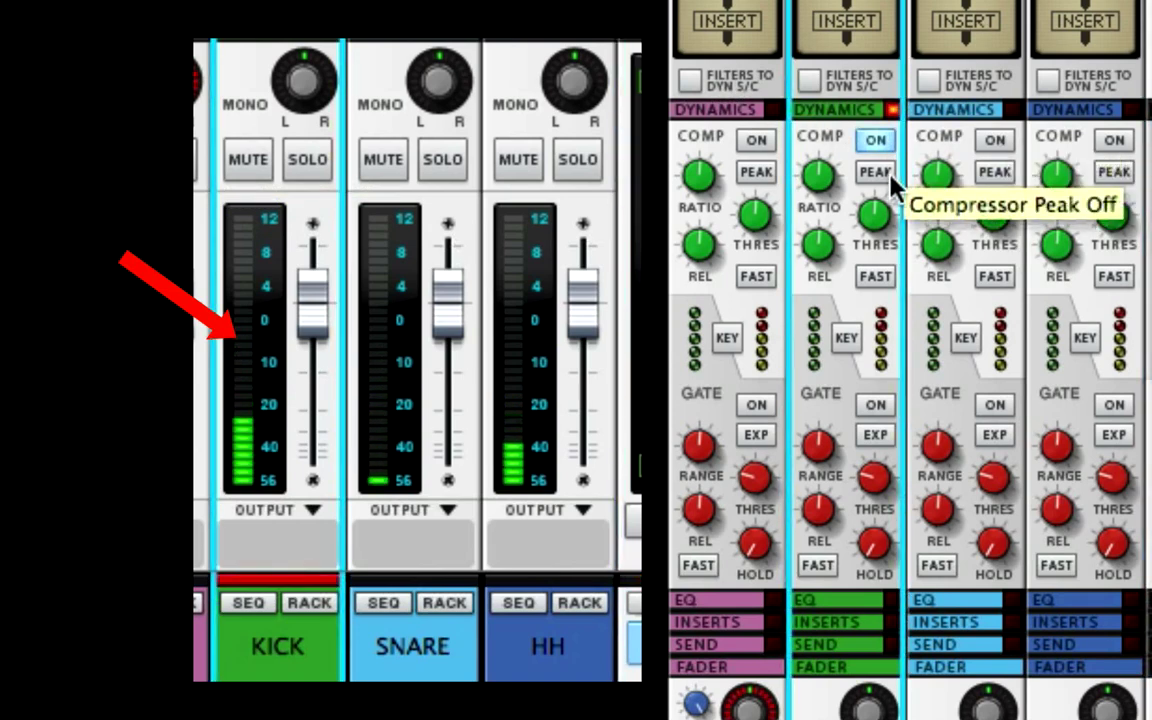
click(884, 176)
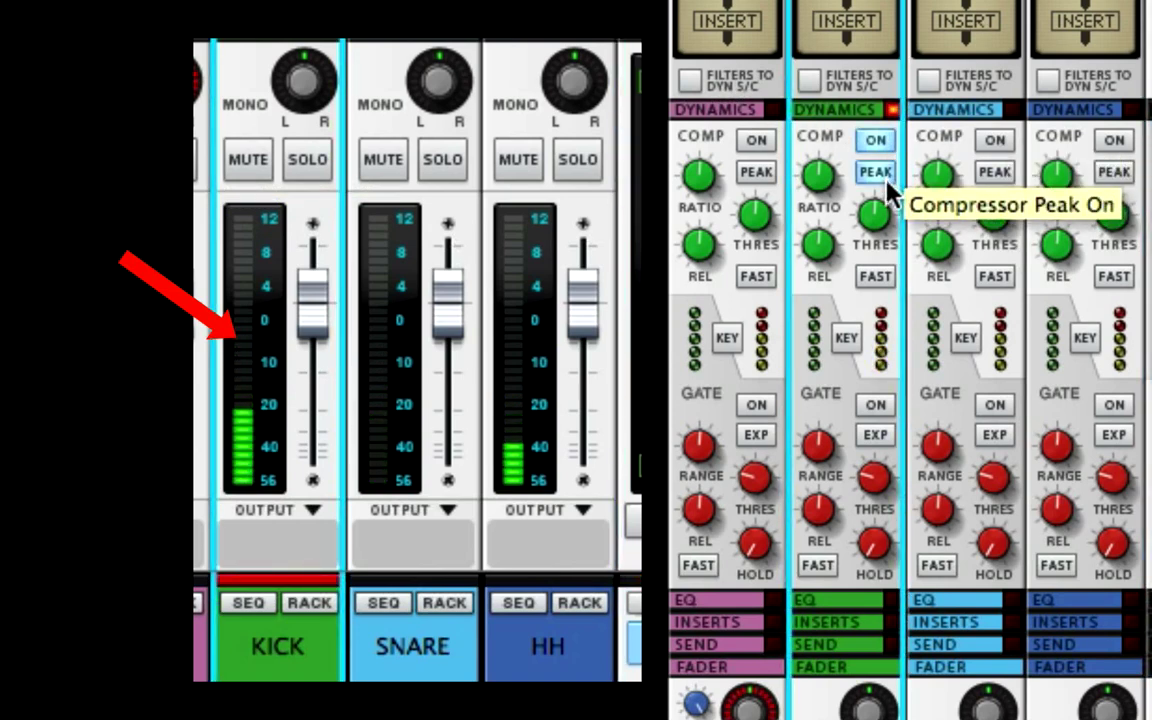
click(875, 278)
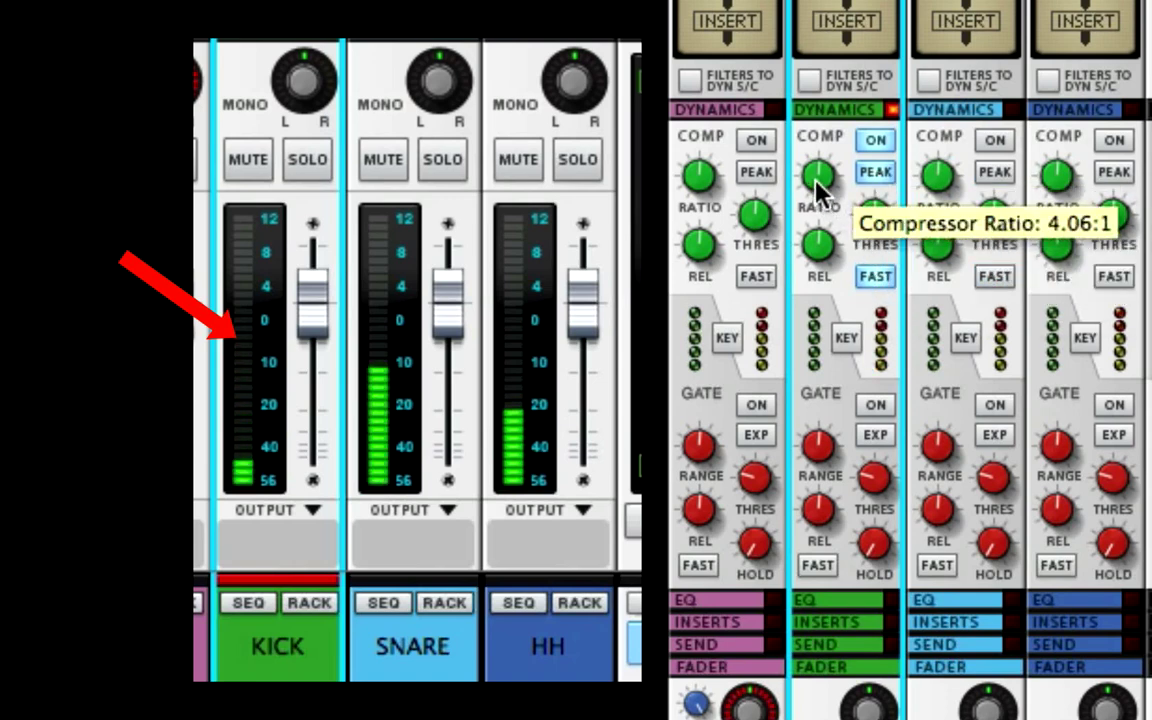
drag(816, 172, 808, 168)
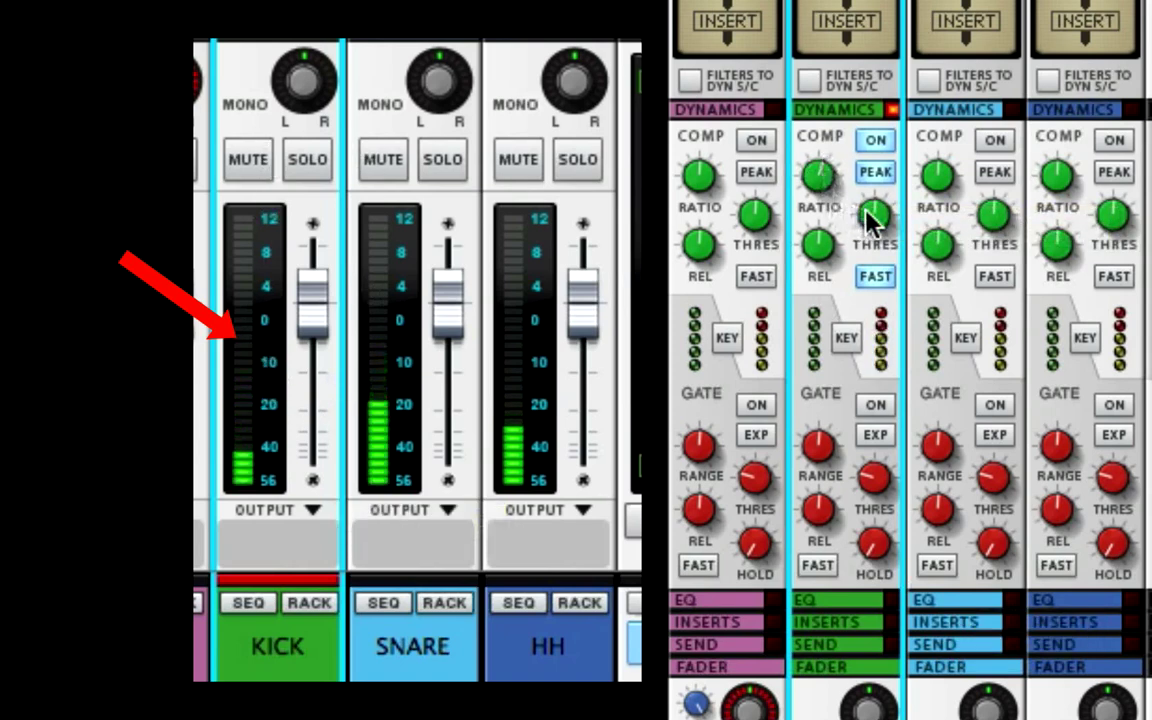
drag(870, 215, 848, 188)
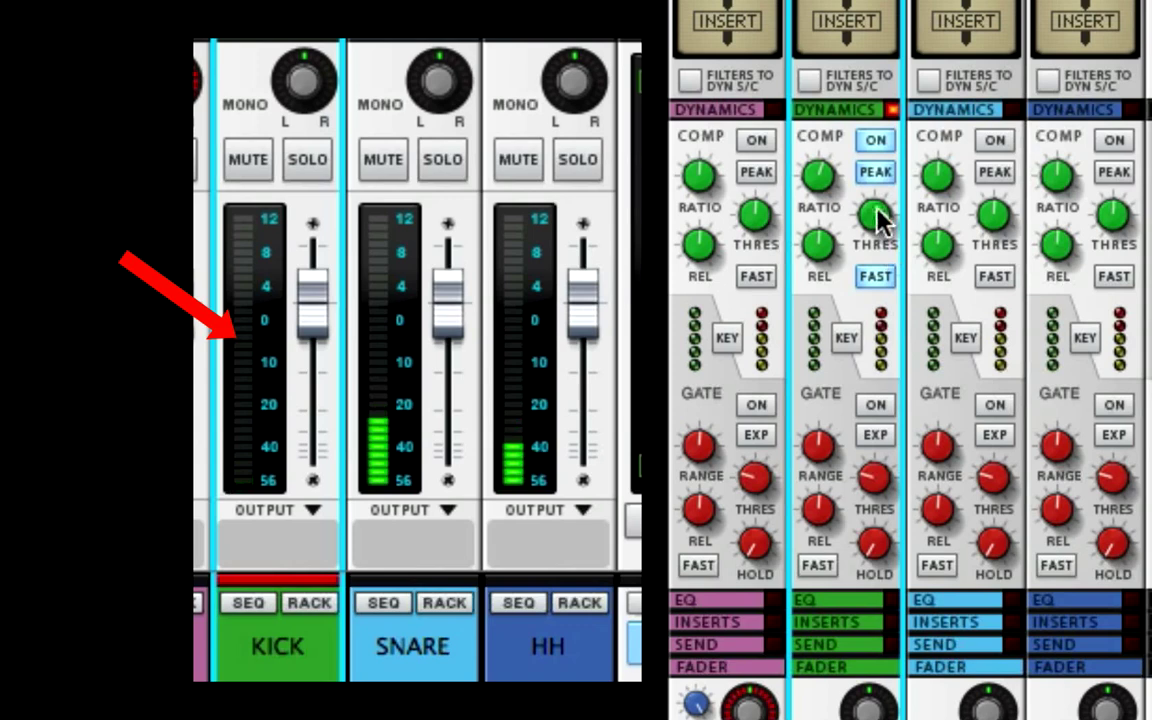
mouse_move(870, 228)
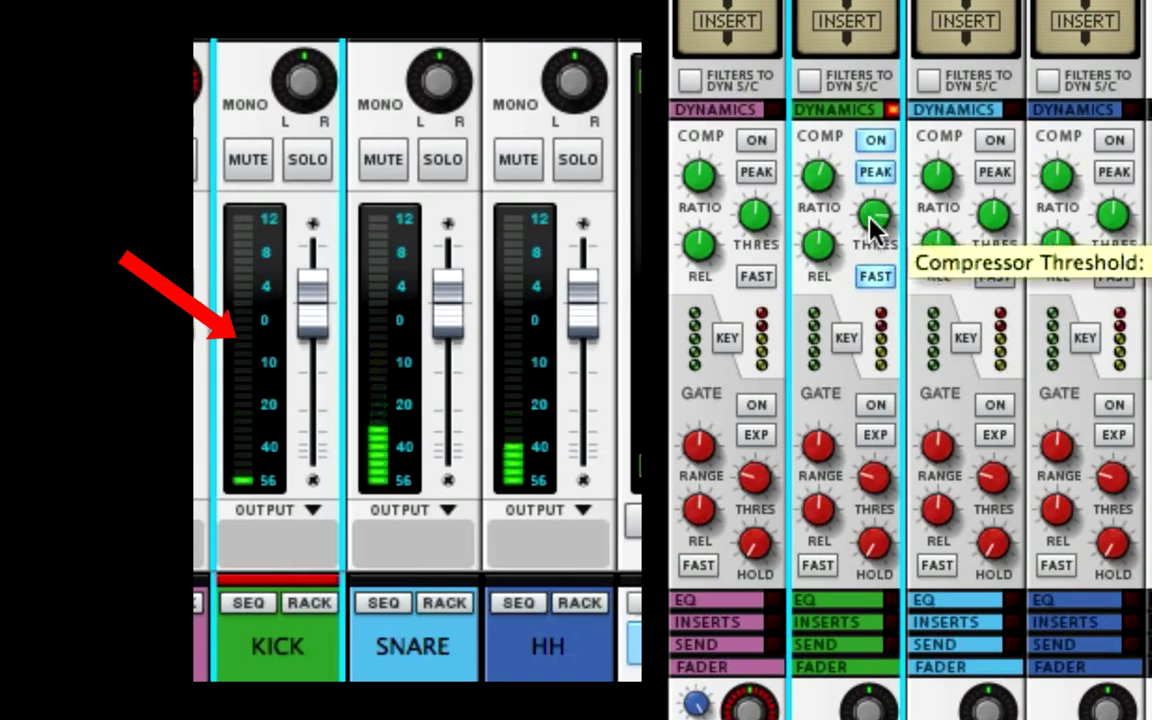
mouse_move(870, 228)
mouse_down()
mouse_move(872, 246)
mouse_move(871, 228)
mouse_up()
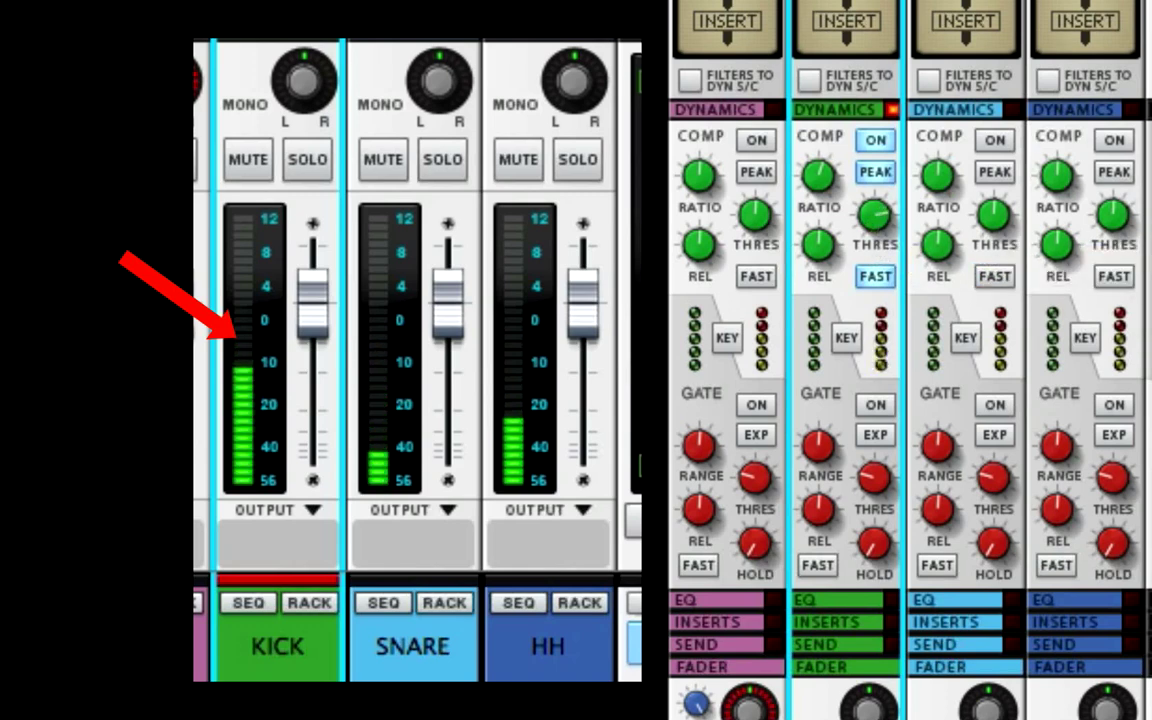
Step: Enable the SNARE channel's compressor with Peak and Fast modes on
click(996, 141)
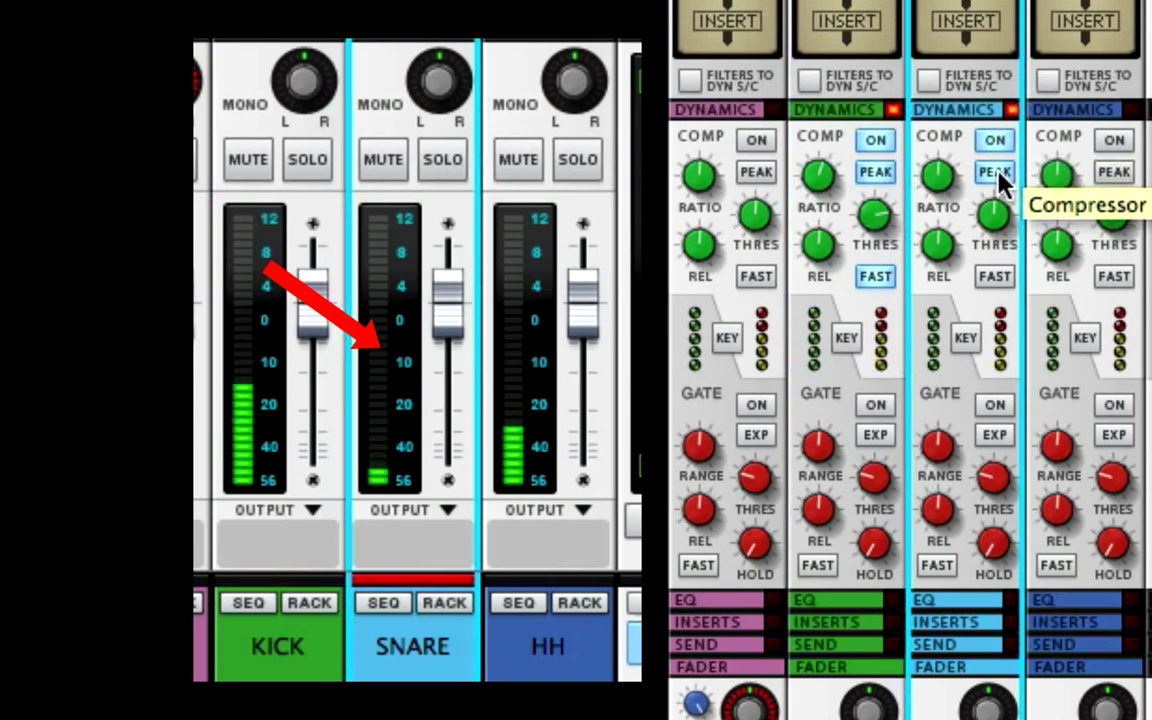
click(996, 173)
click(995, 277)
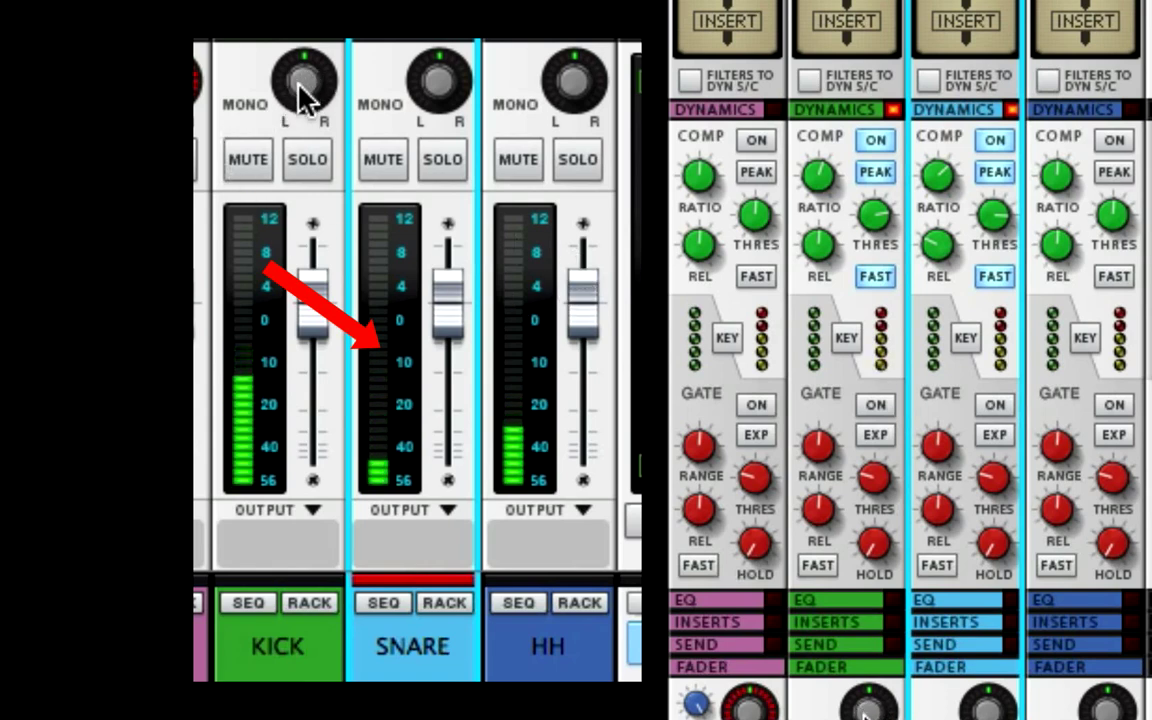
Step: Pan the SNARE channel to -40 and the HH channel partway to the right
mouse_move(299, 86)
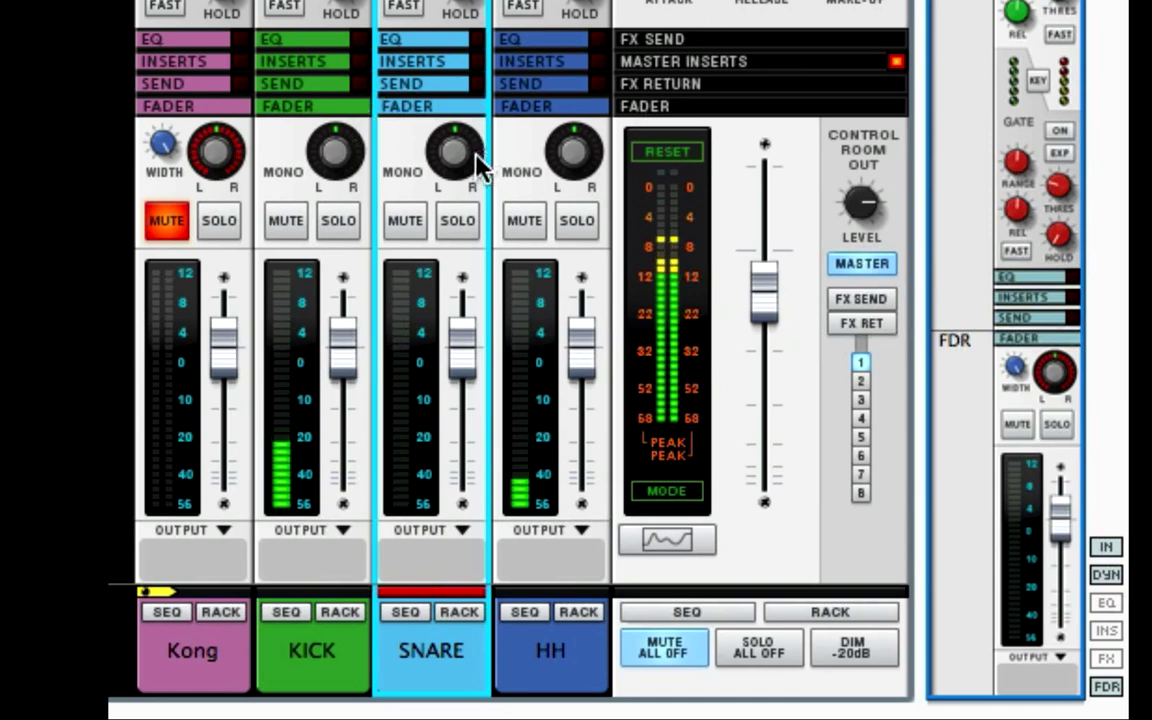
mouse_move(455, 160)
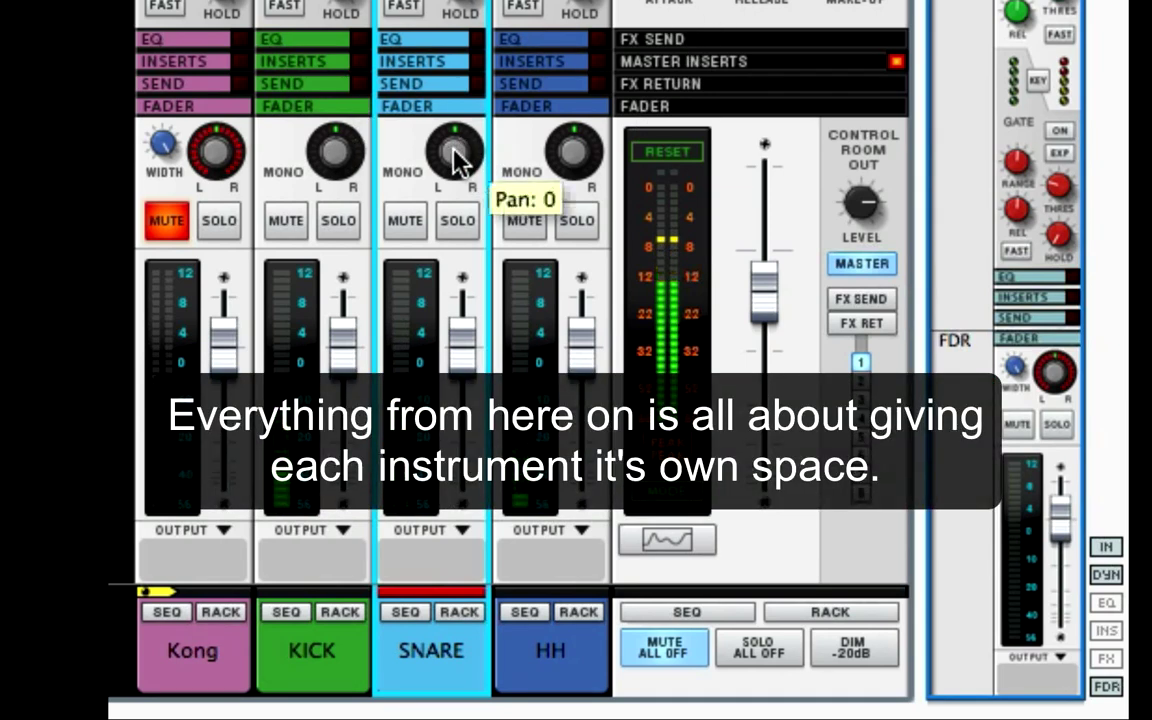
drag(449, 160, 439, 176)
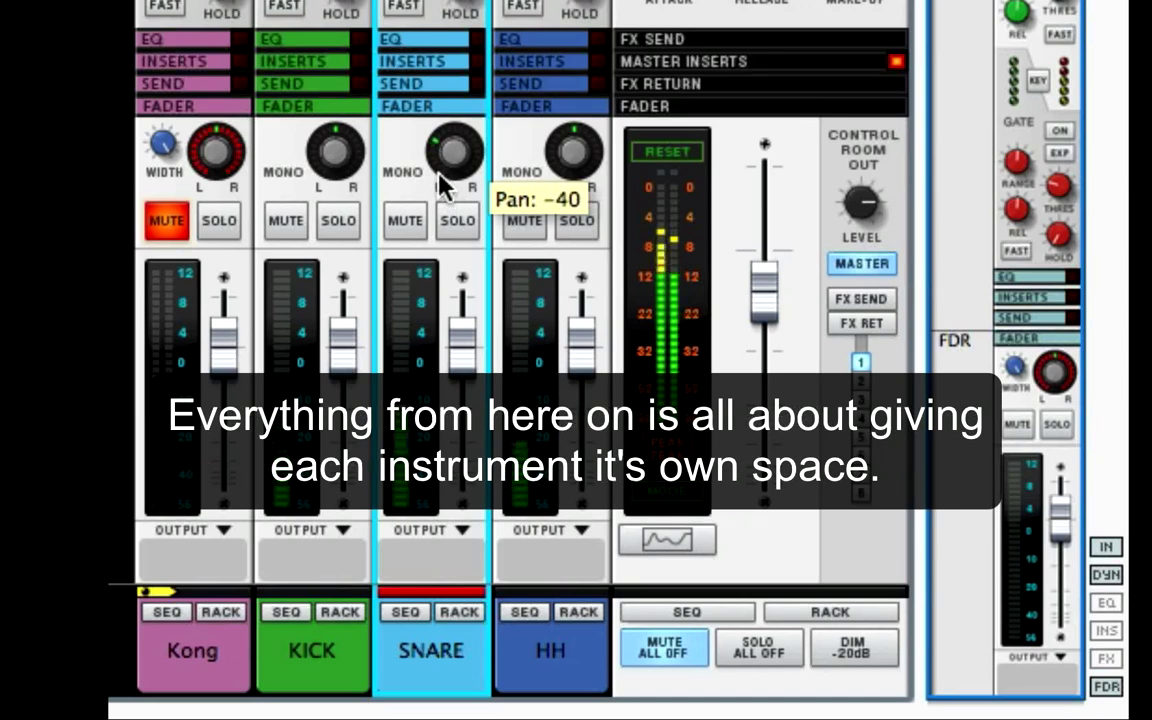
mouse_move(567, 163)
drag(570, 160, 548, 149)
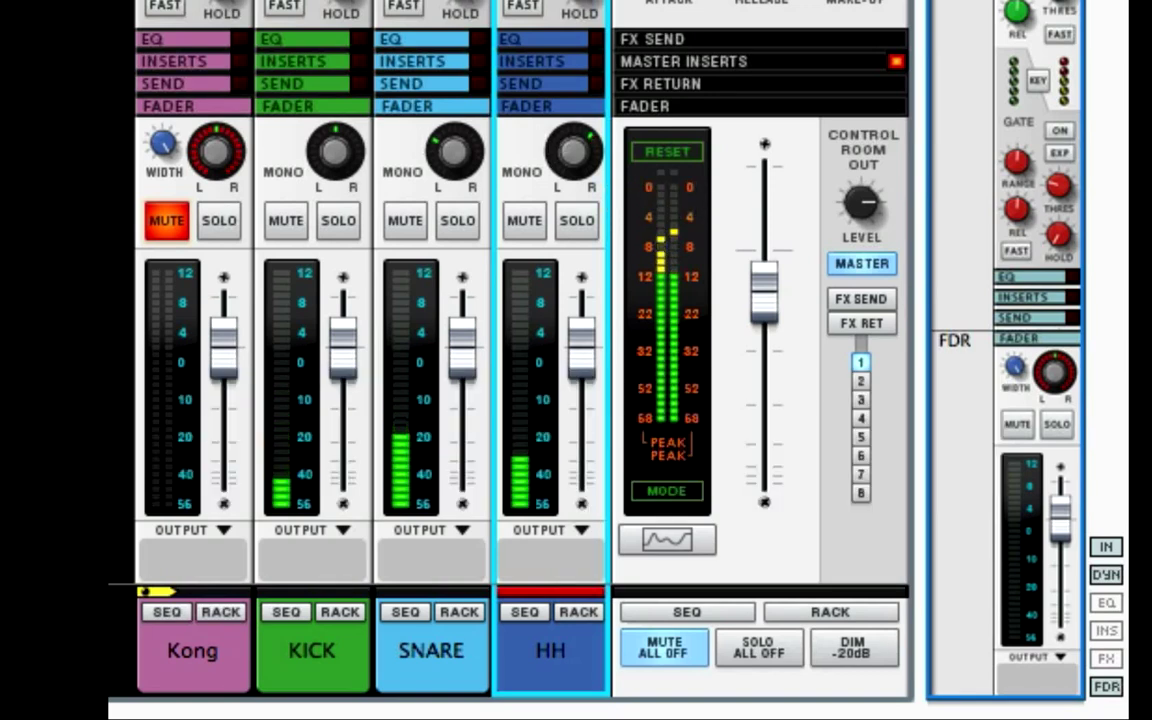
Step: Show the mixer's EQ section and enable the KICK channel's low pass filter at 1.77 kHz in the Spectrum EQ
click(1109, 604)
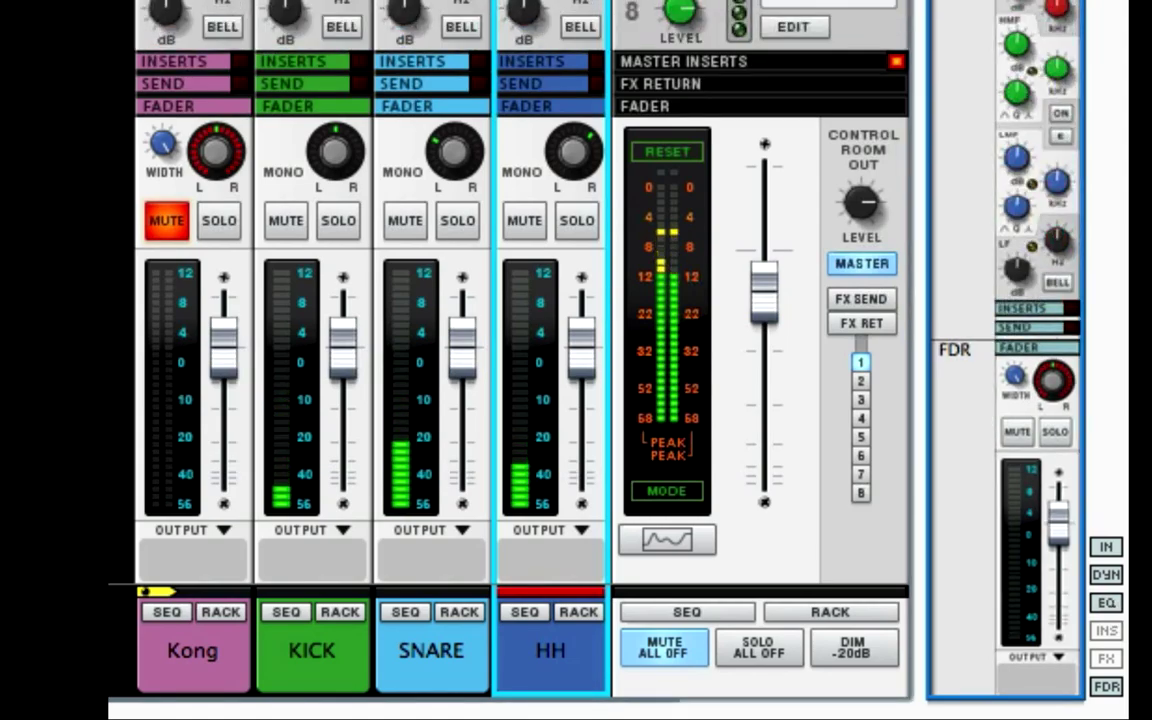
scroll(520, 300, up, 10)
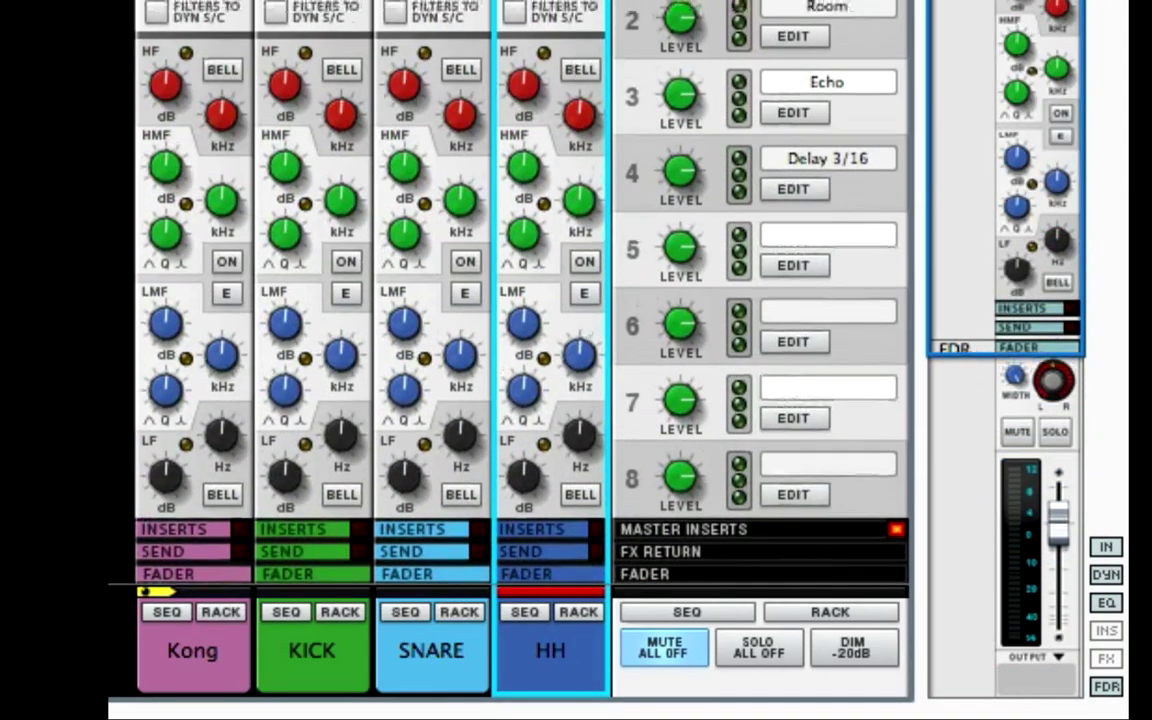
scroll(520, 300, down, 5)
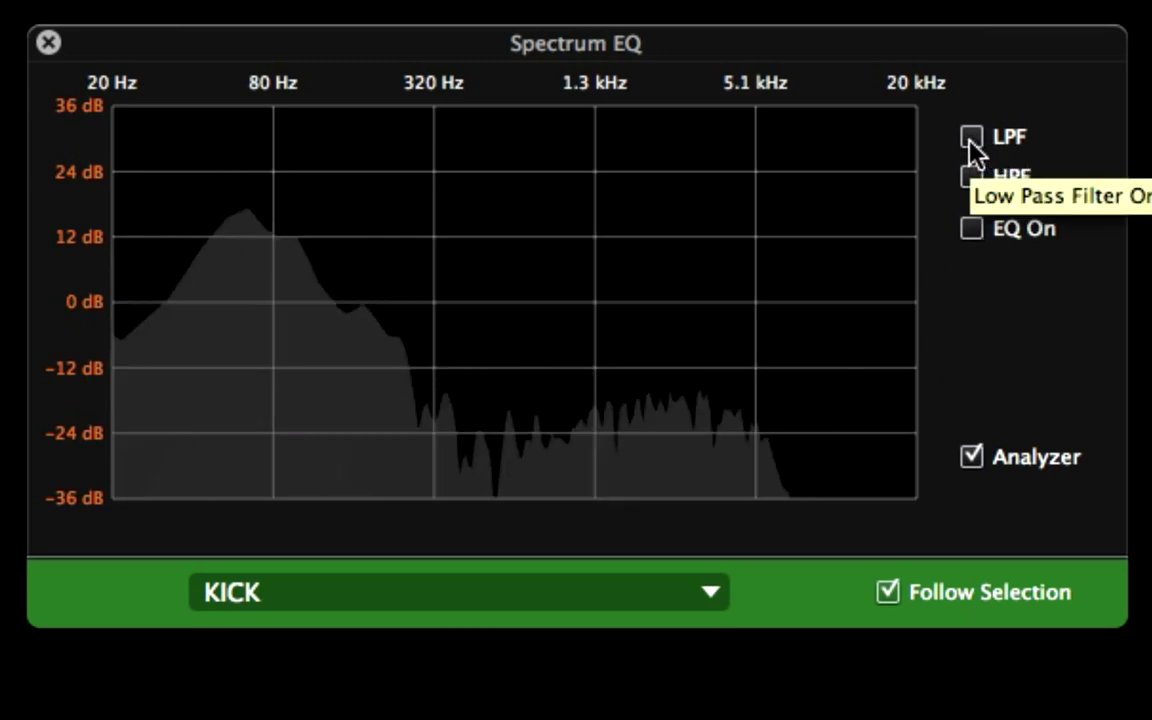
click(970, 137)
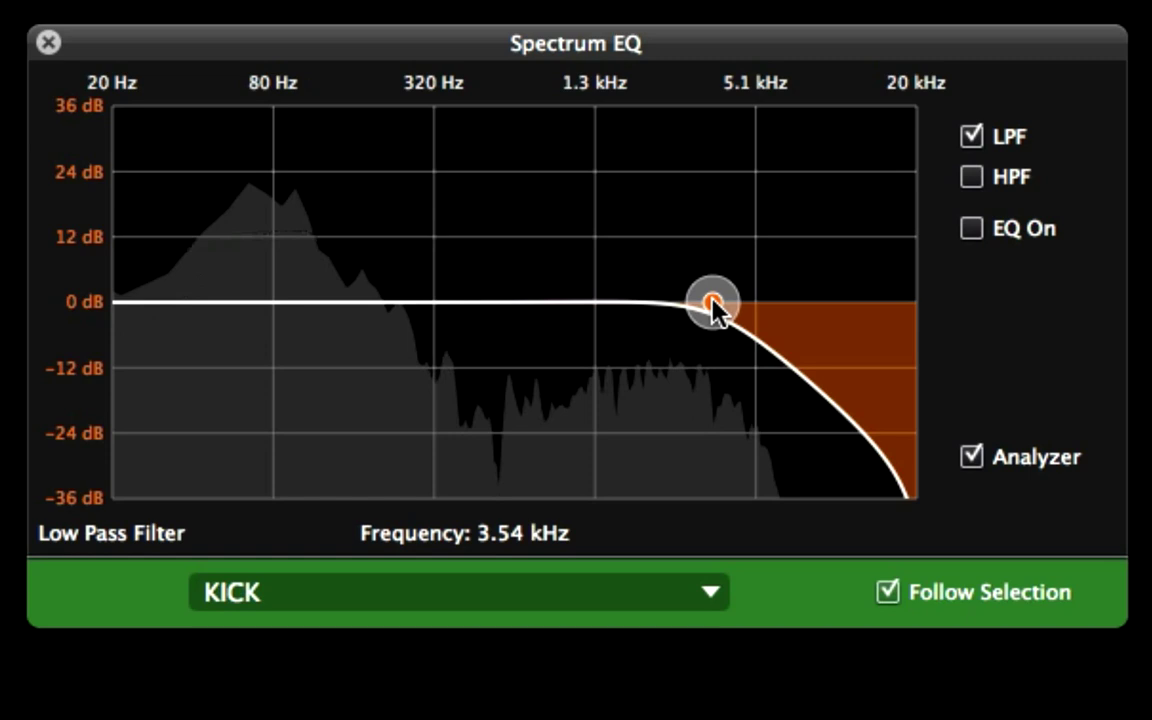
drag(712, 306, 635, 305)
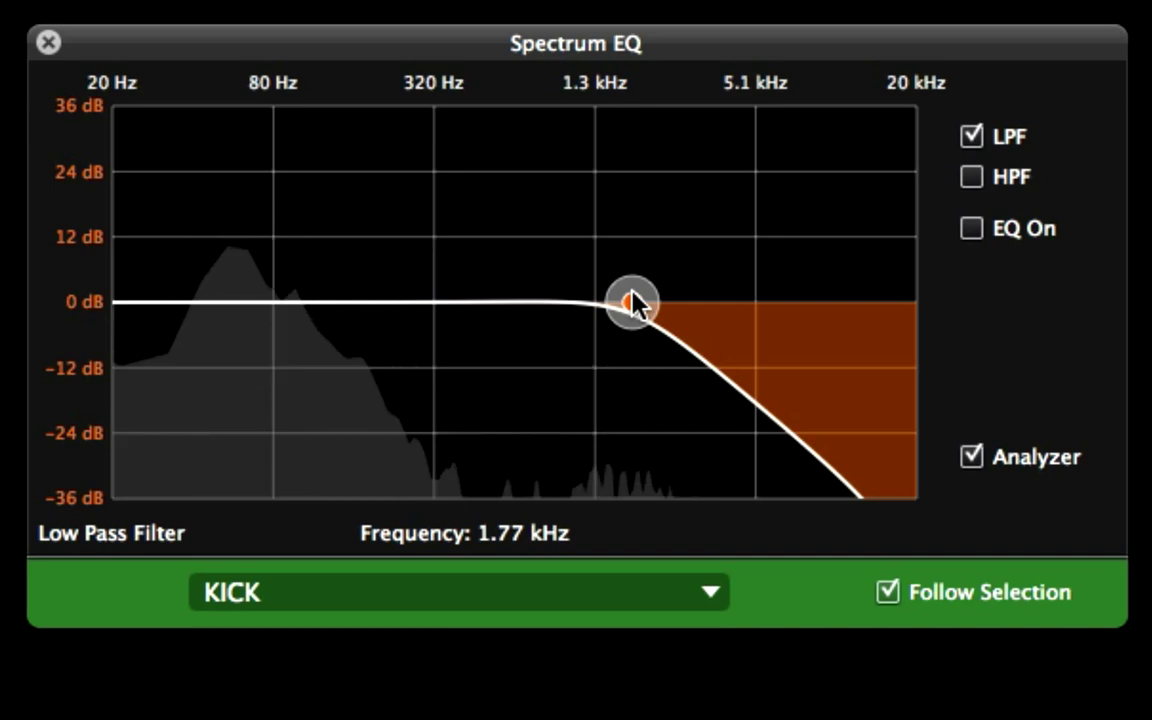
drag(633, 300, 633, 301)
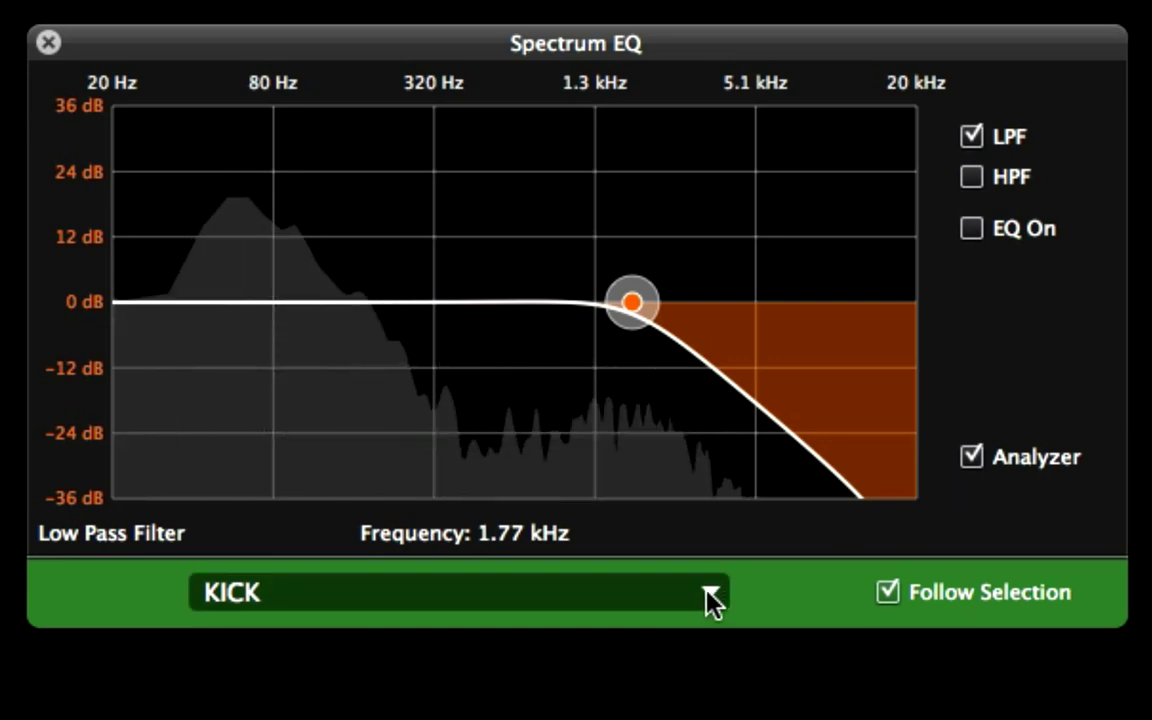
Step: Enable the SNARE channel's low pass filter at 3.54 kHz and its high pass filter at about 250 Hz in the Spectrum EQ
click(715, 600)
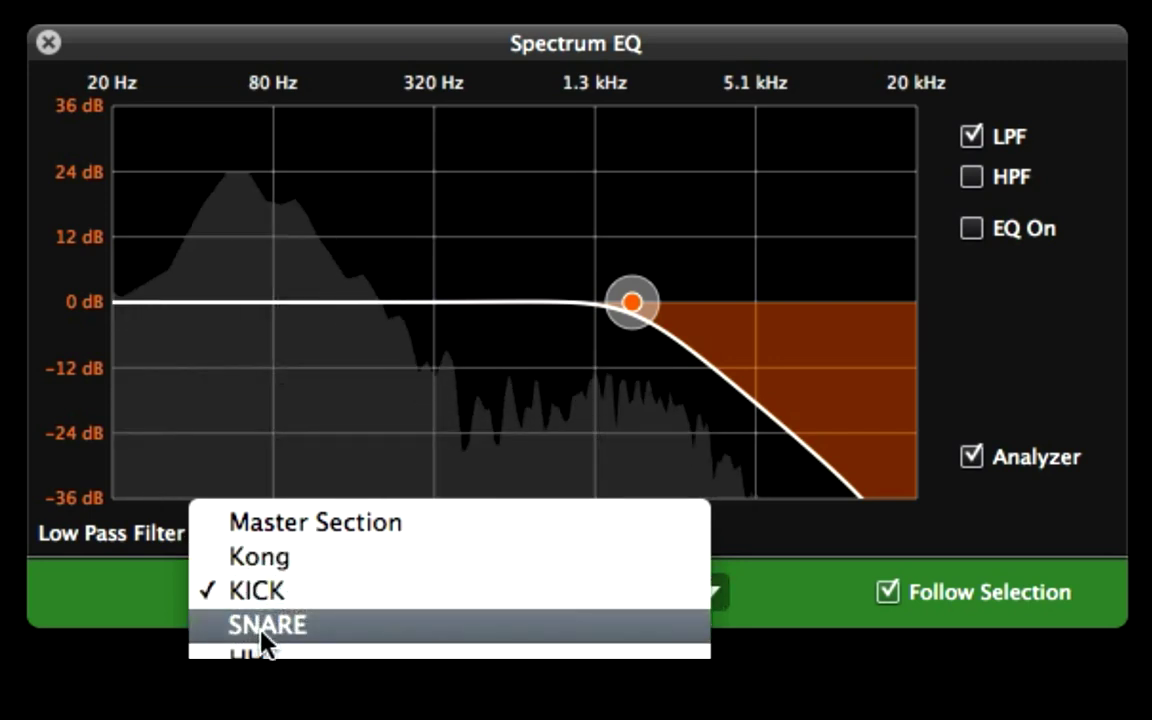
click(262, 628)
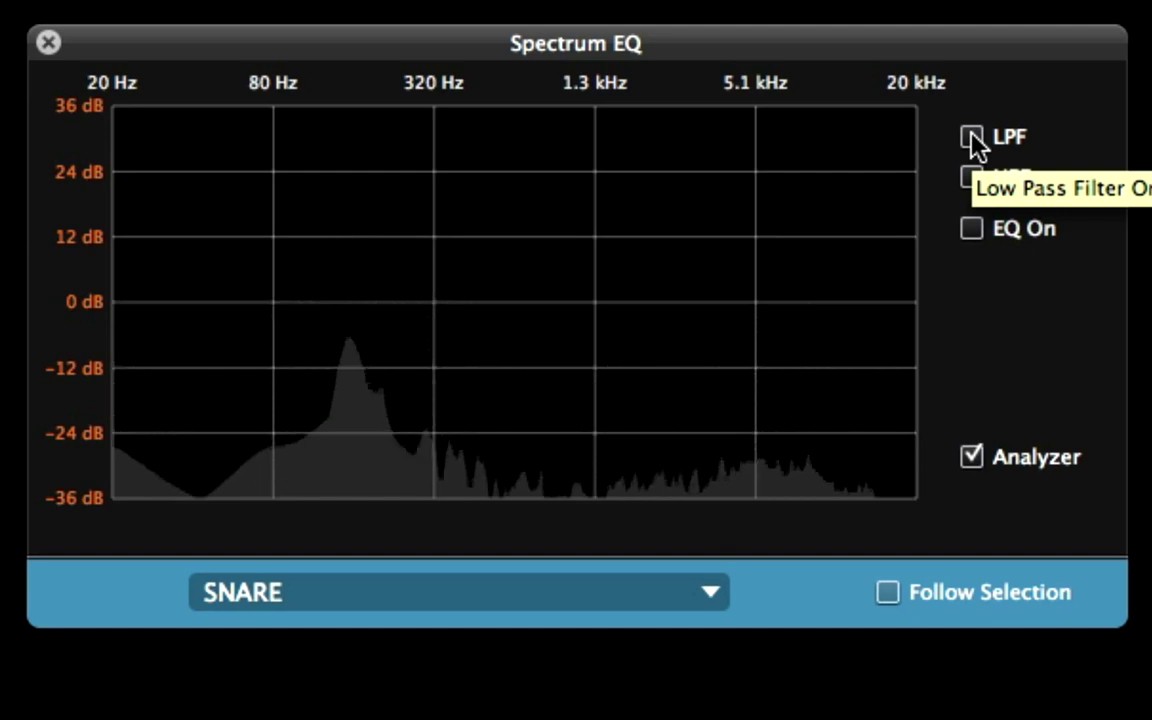
click(972, 139)
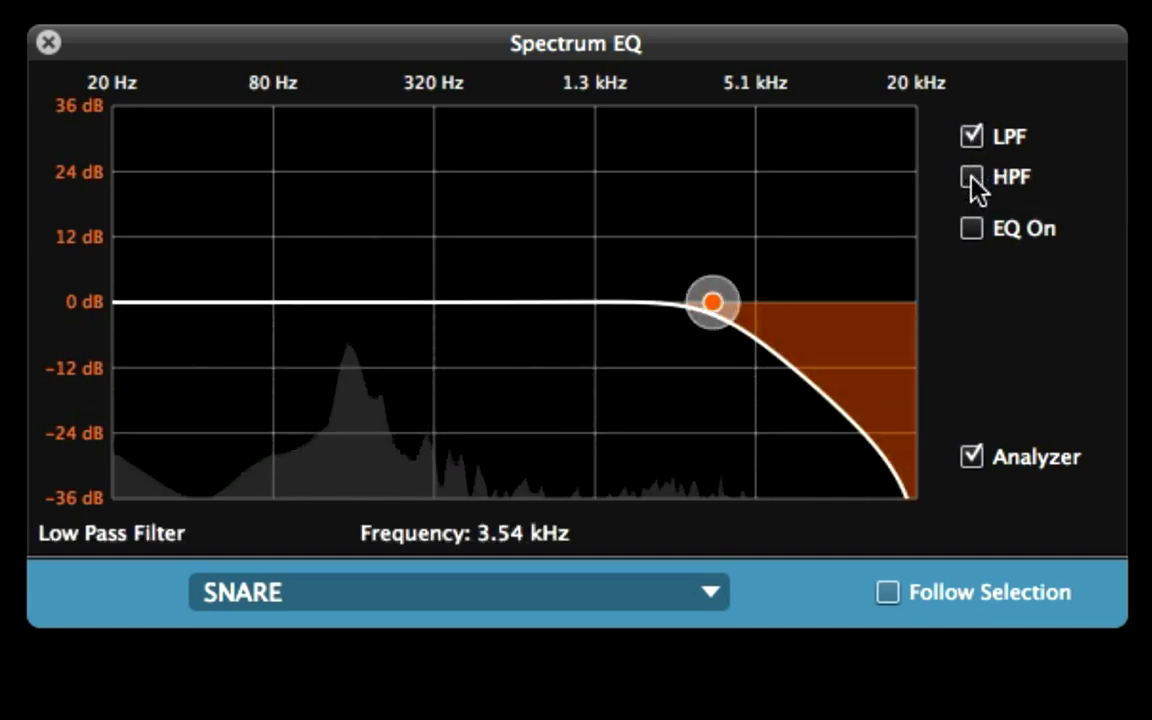
click(972, 180)
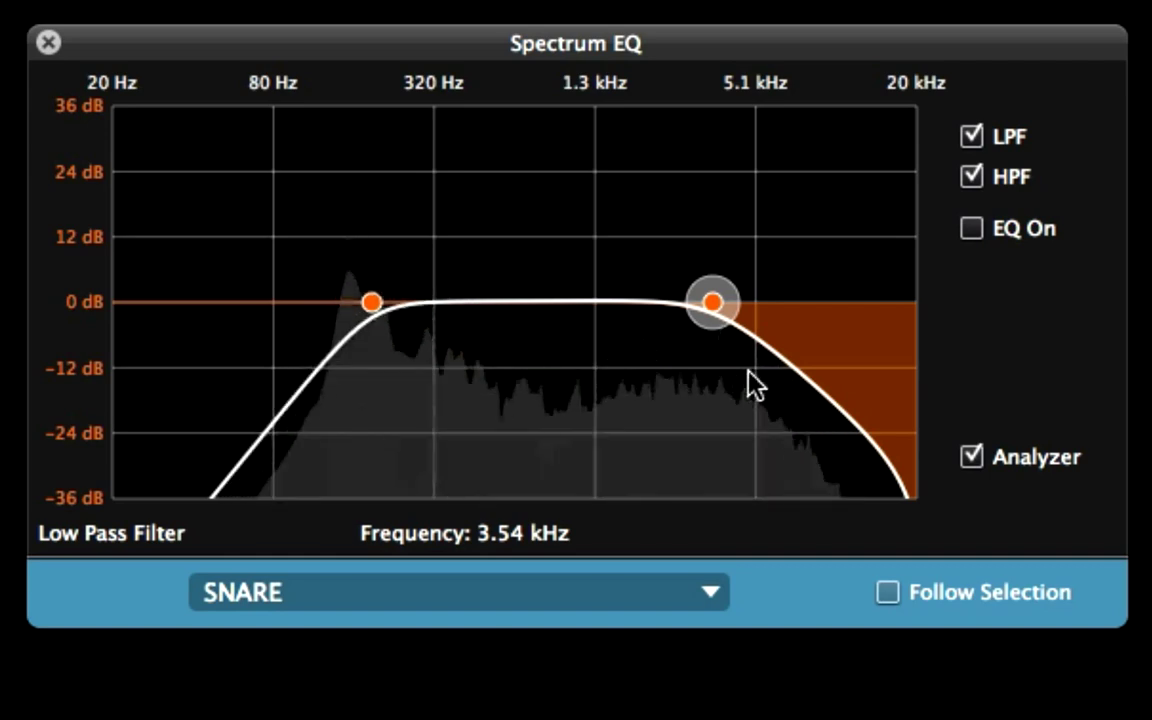
click(370, 304)
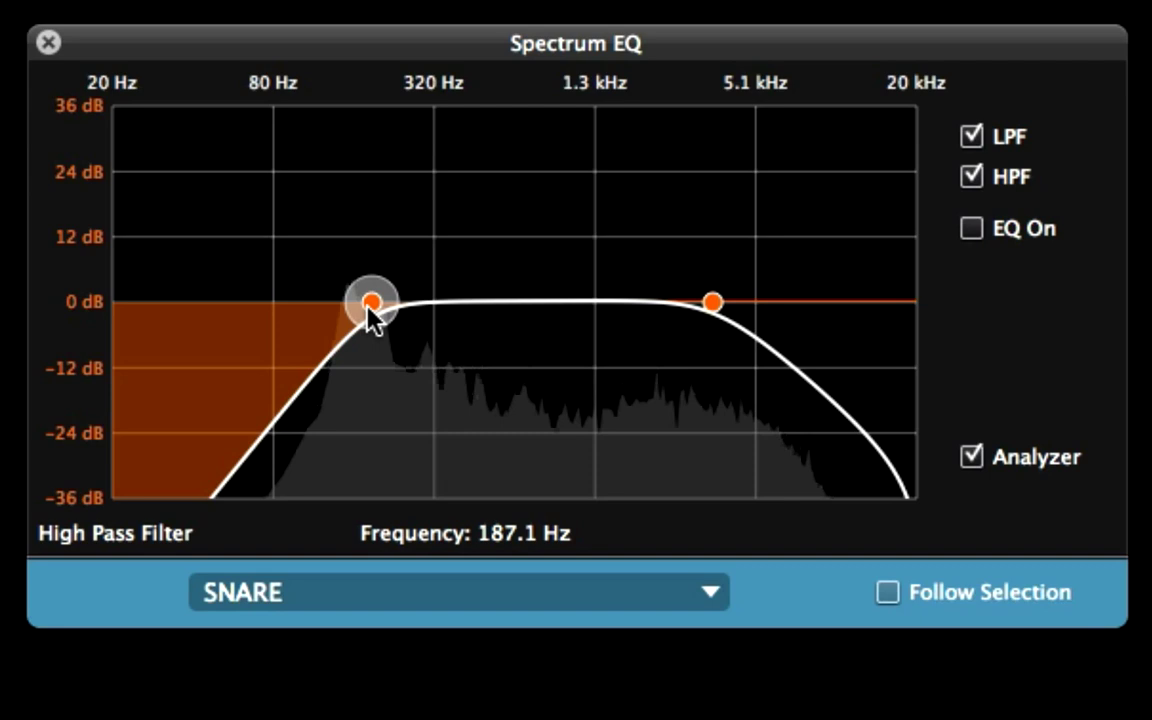
drag(369, 309, 407, 311)
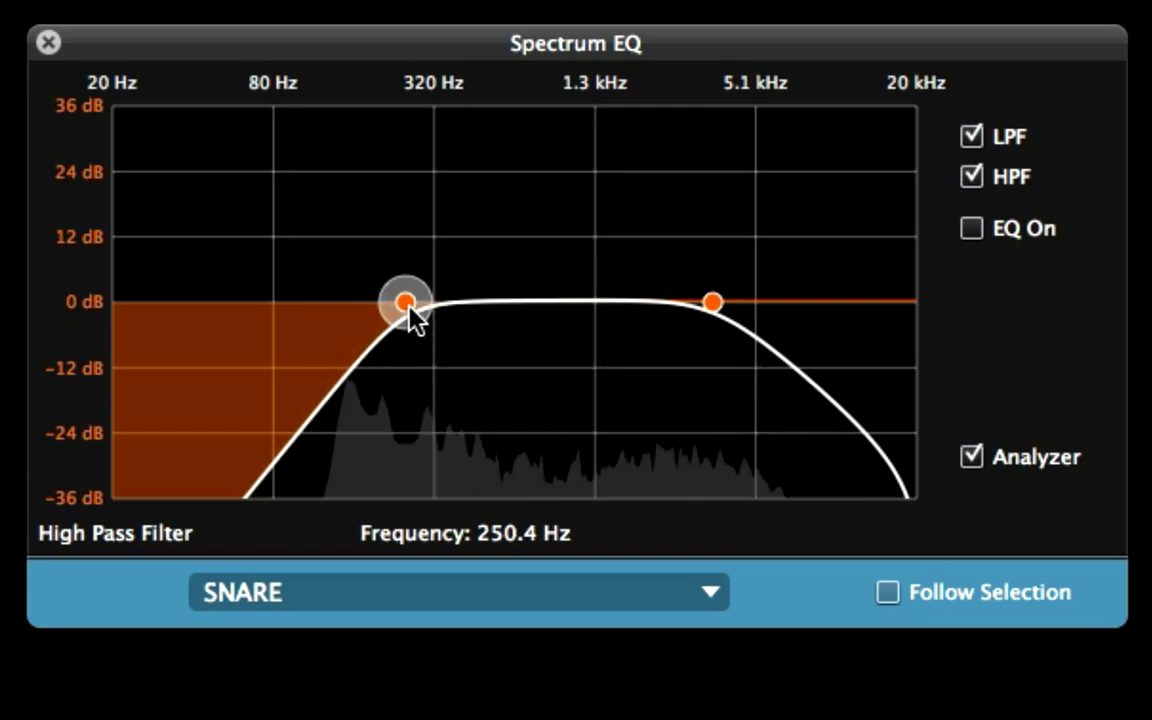
drag(409, 307, 406, 309)
click(712, 302)
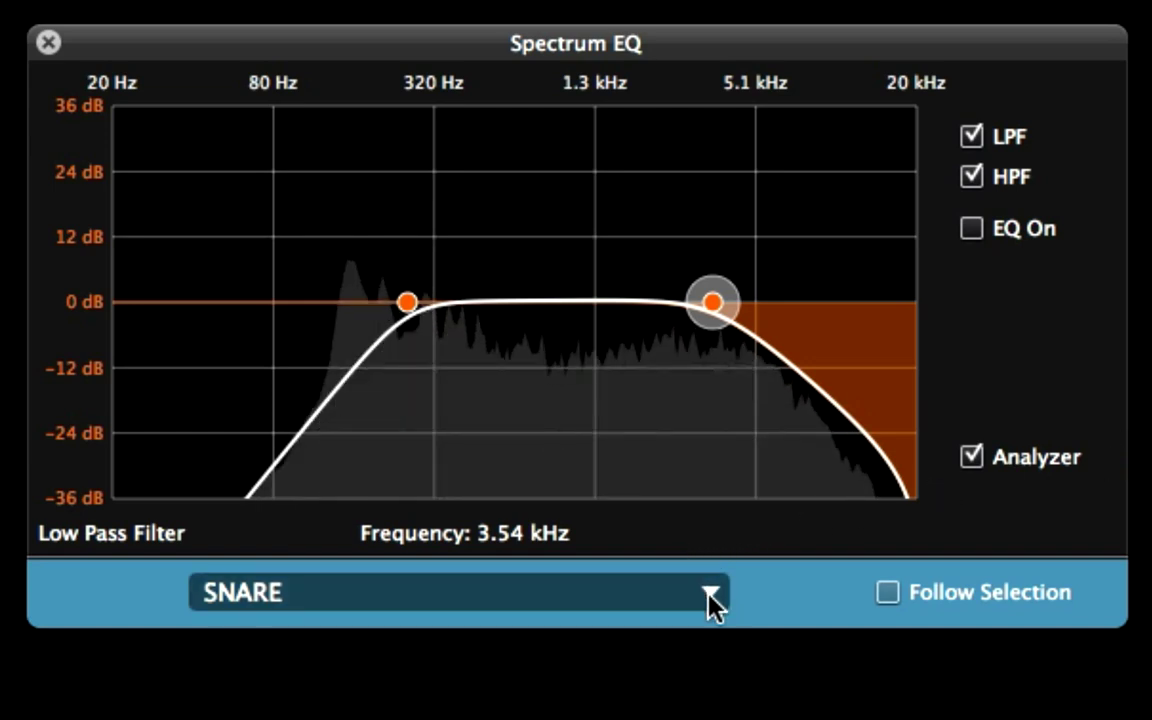
Step: Enable the HH channel's high pass filter in the Spectrum EQ and raise its frequency to 1.07 kHz
click(714, 604)
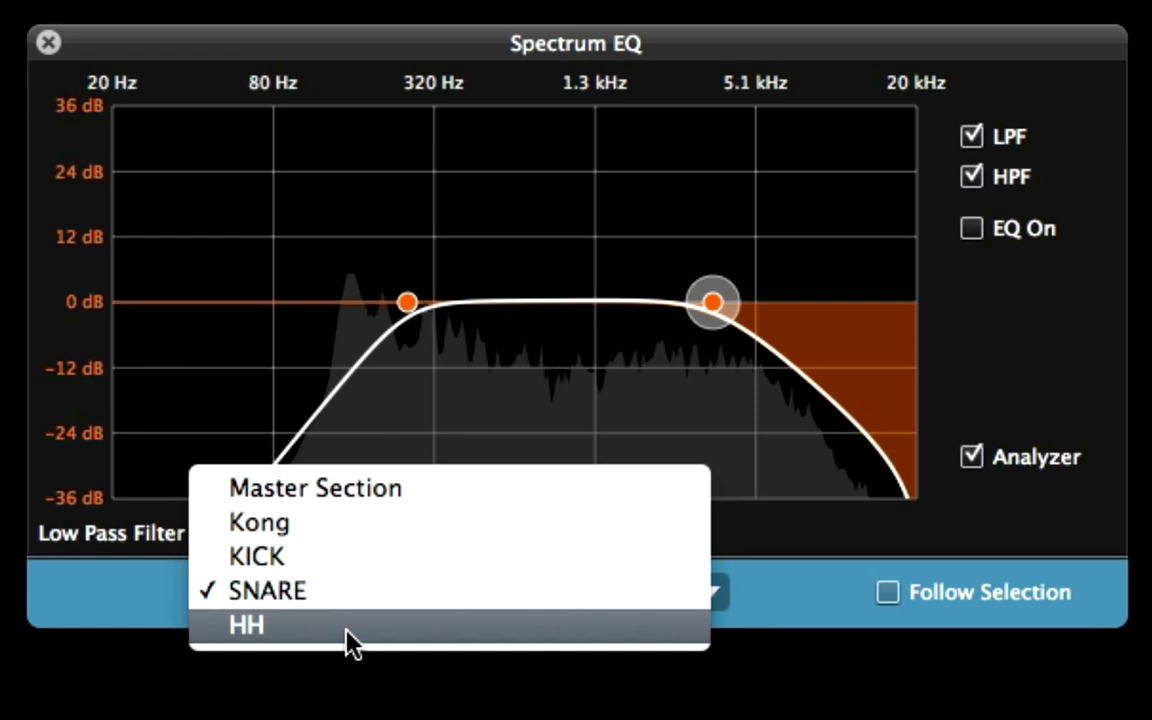
click(347, 628)
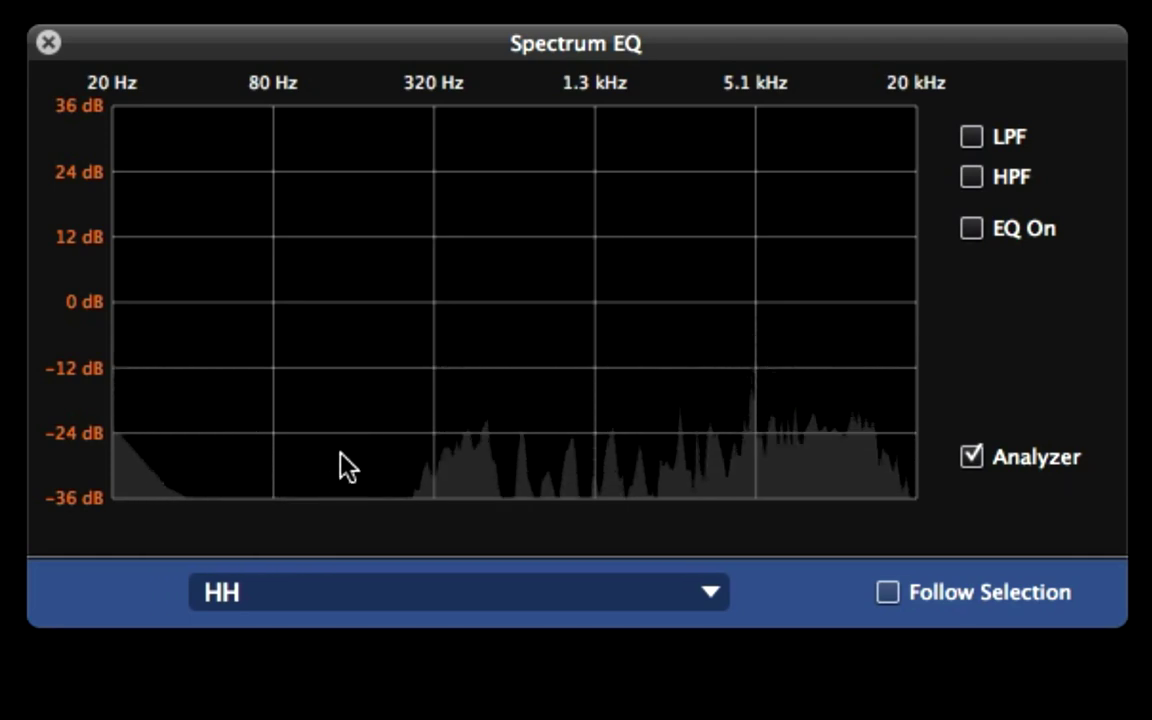
click(972, 177)
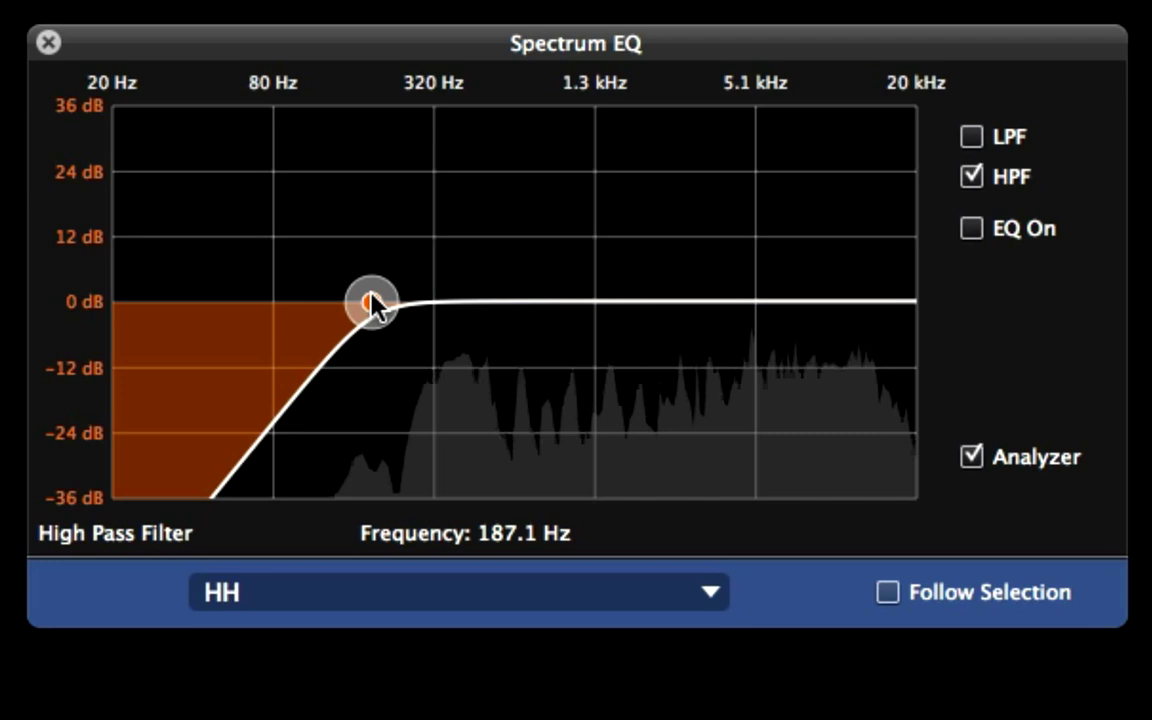
drag(373, 301, 557, 283)
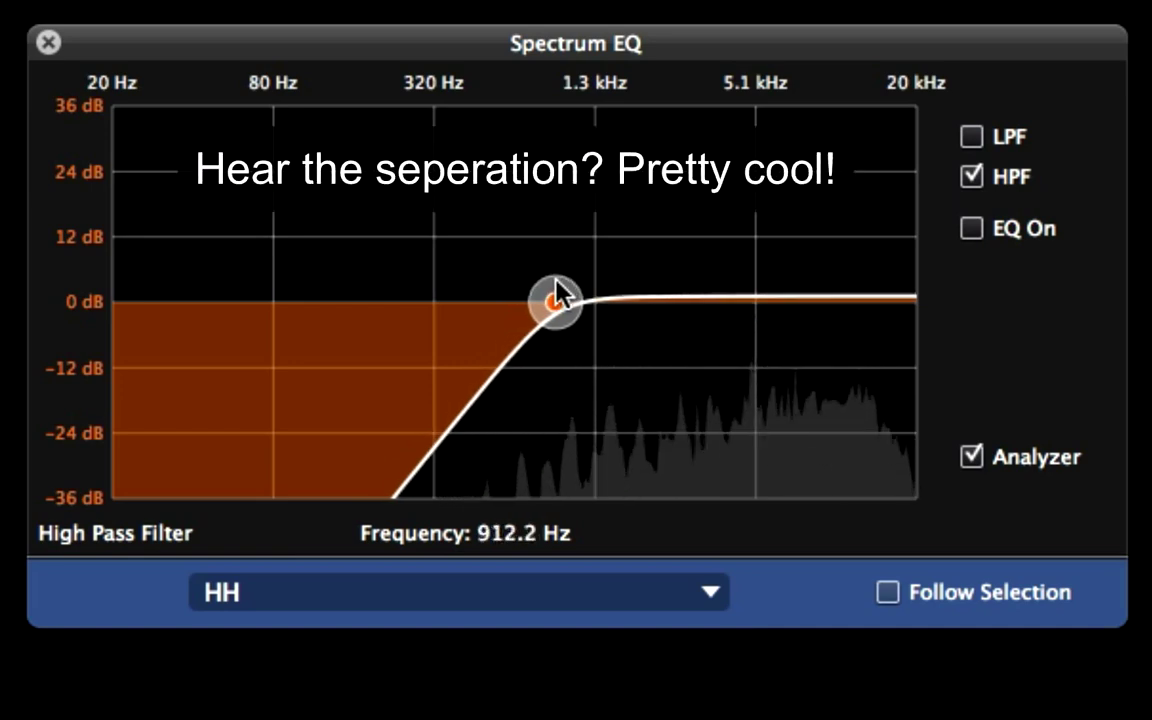
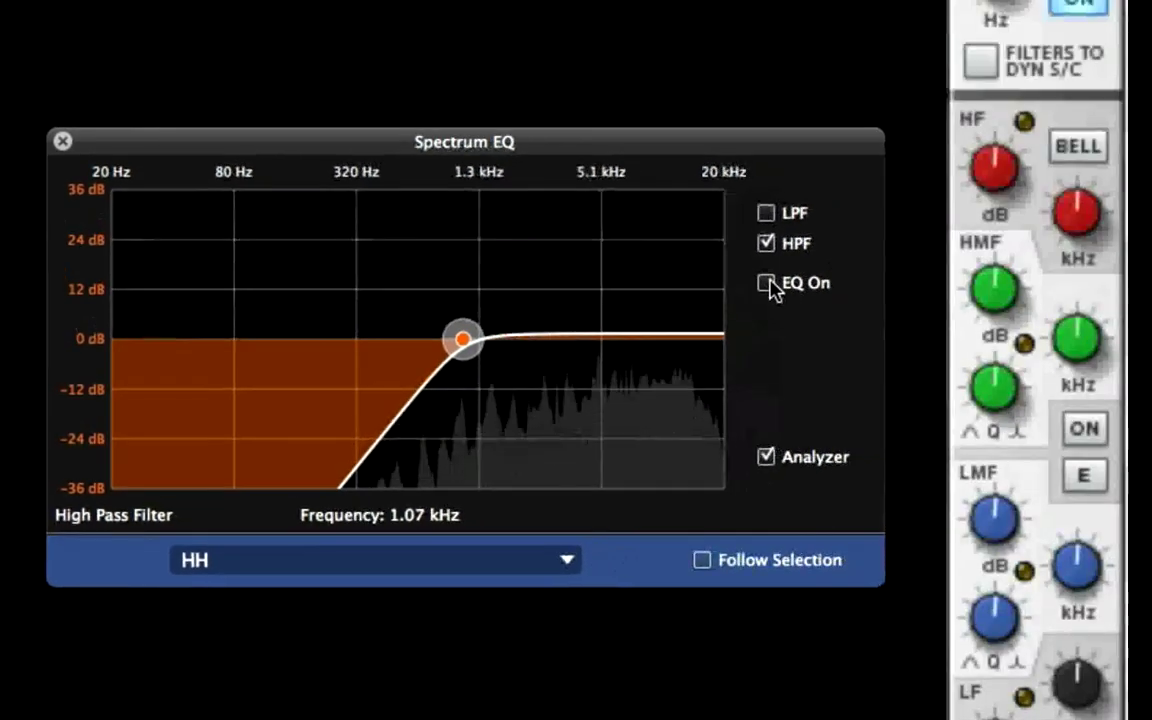
Step: Turn on the HH channel's EQ and move the high mid band to 3.42 kHz with -0.32 dB gain
click(971, 228)
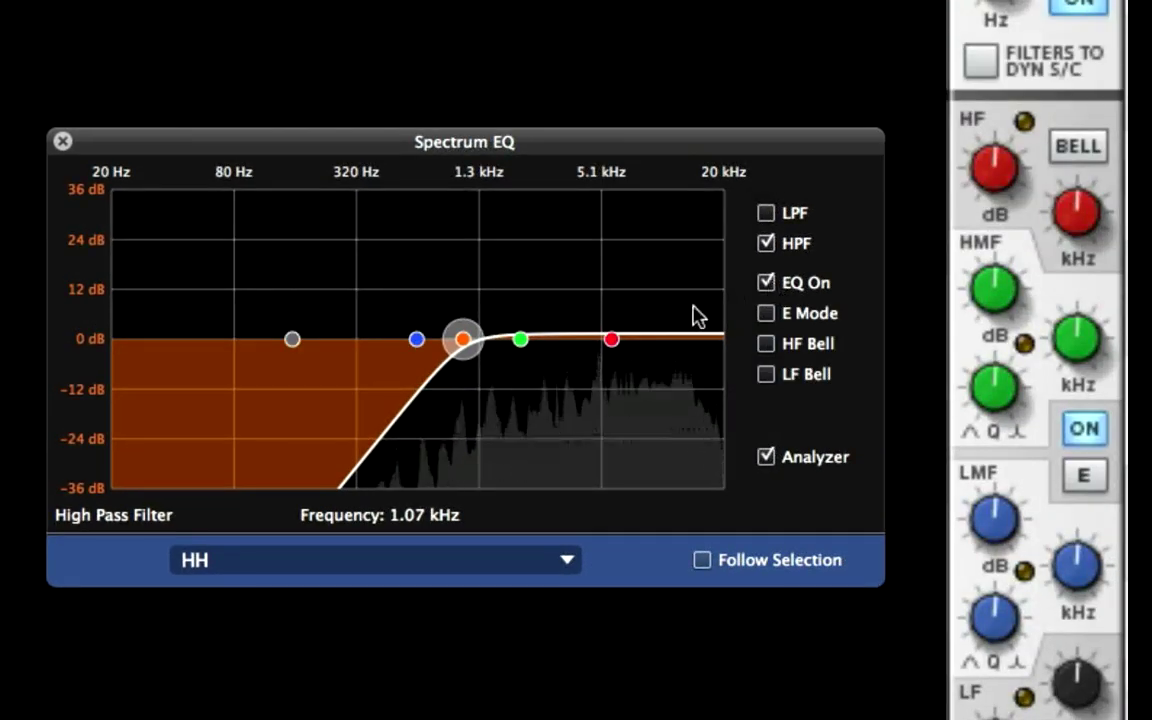
click(505, 342)
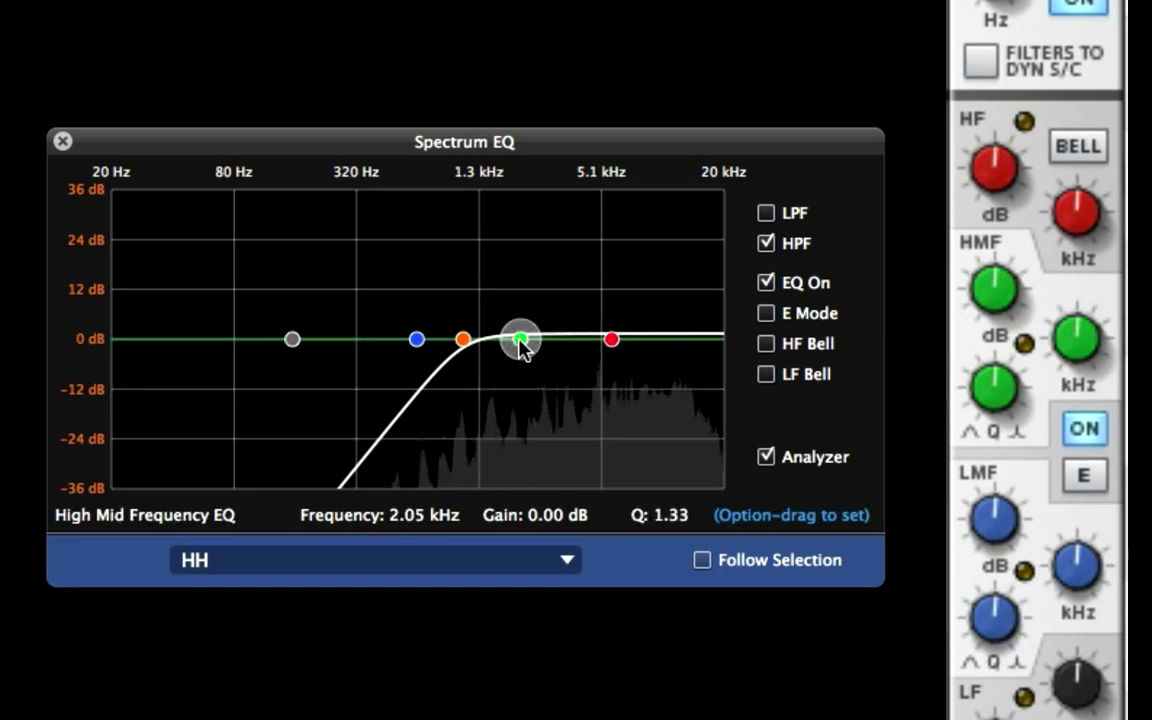
drag(520, 343, 551, 347)
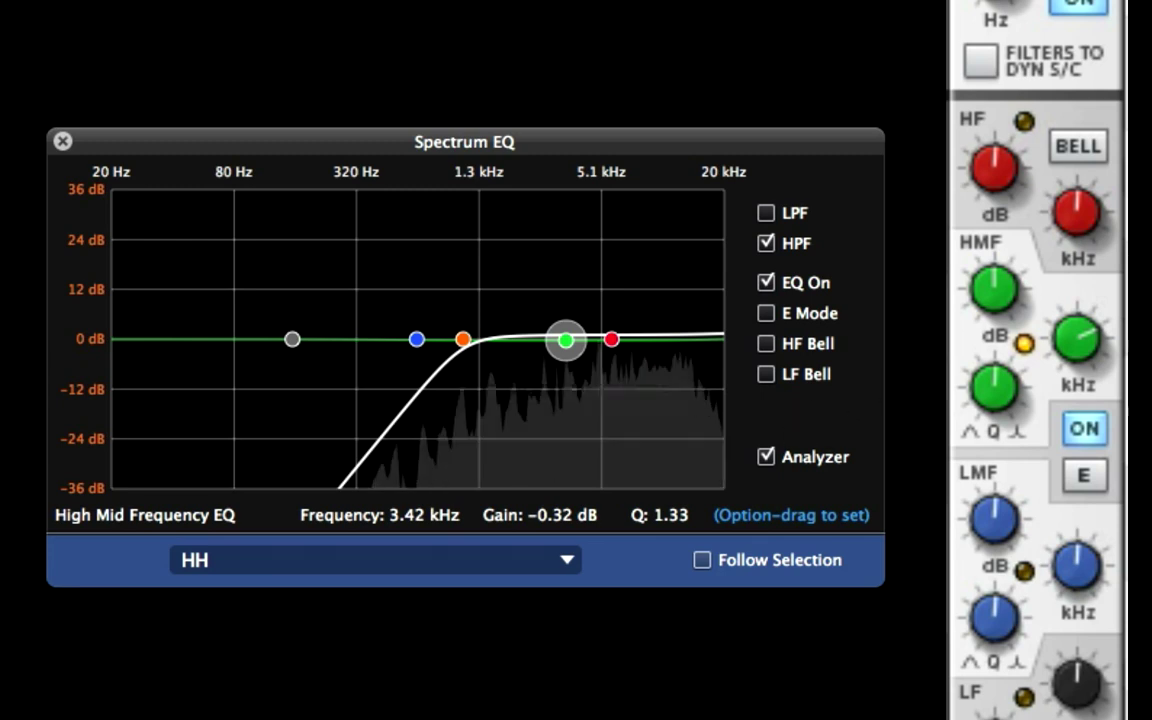
Step: Enable E Mode on the HH channel and set its high mid band to Q 2.50 with -1.59 dB gain
click(1100, 485)
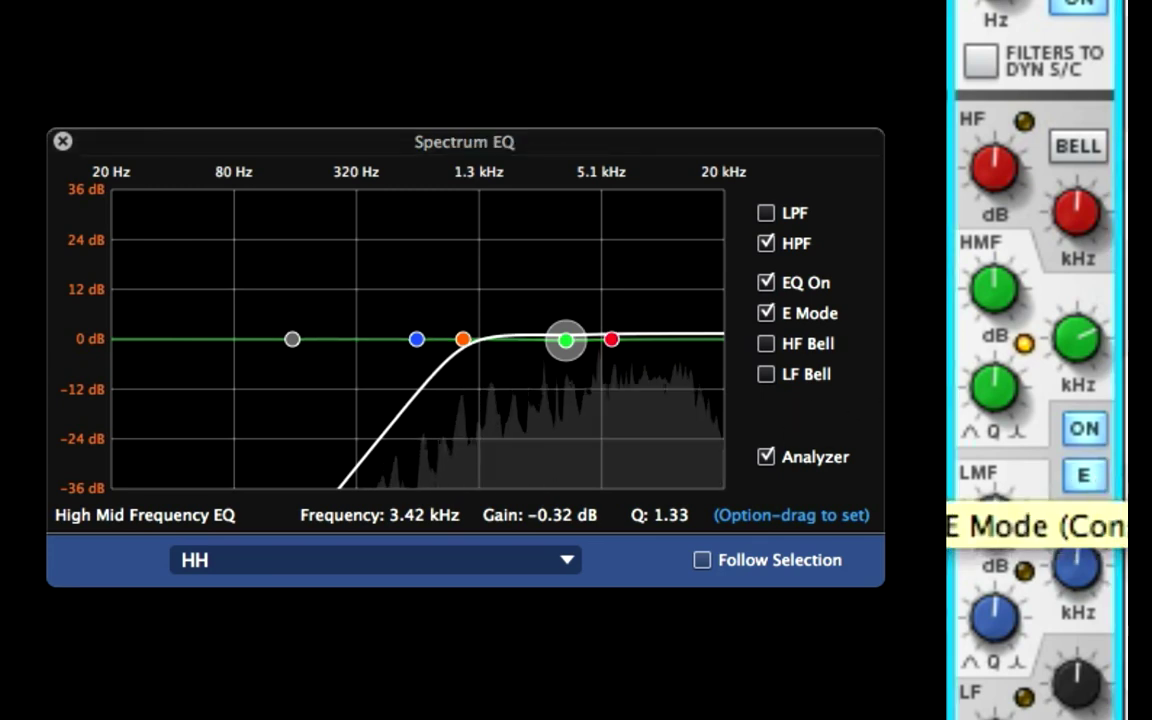
drag(995, 395, 955, 200)
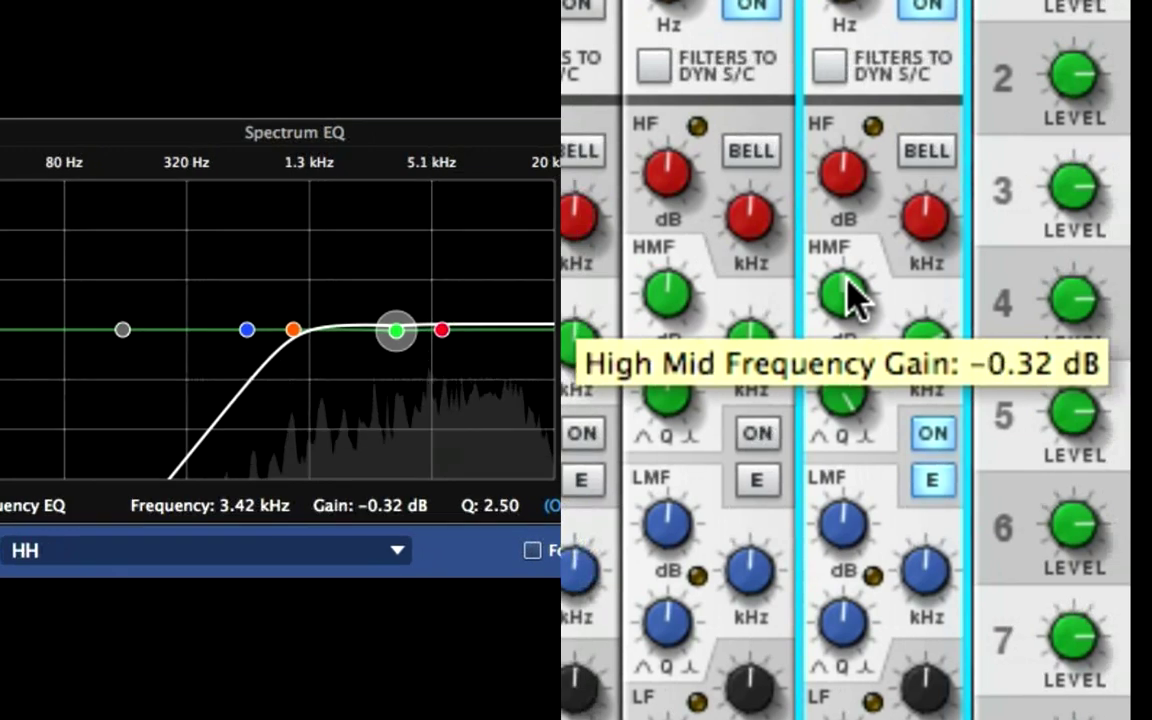
drag(1002, 292, 1002, 294)
drag(847, 285, 847, 287)
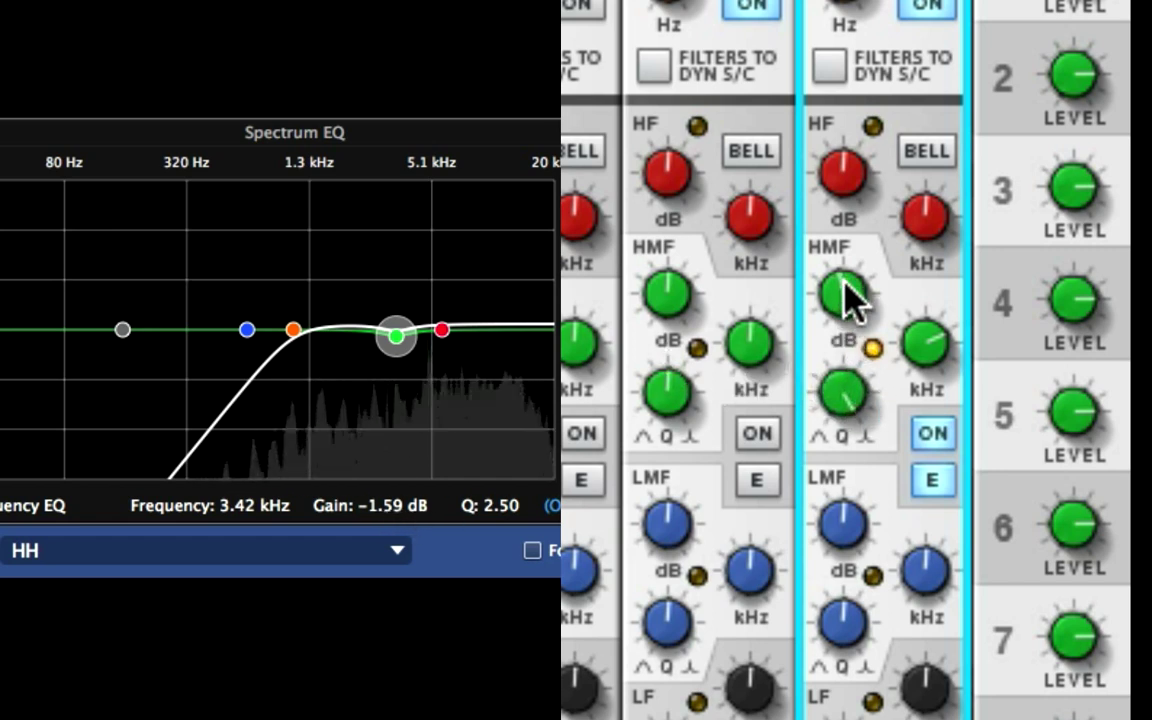
mouse_move(844, 283)
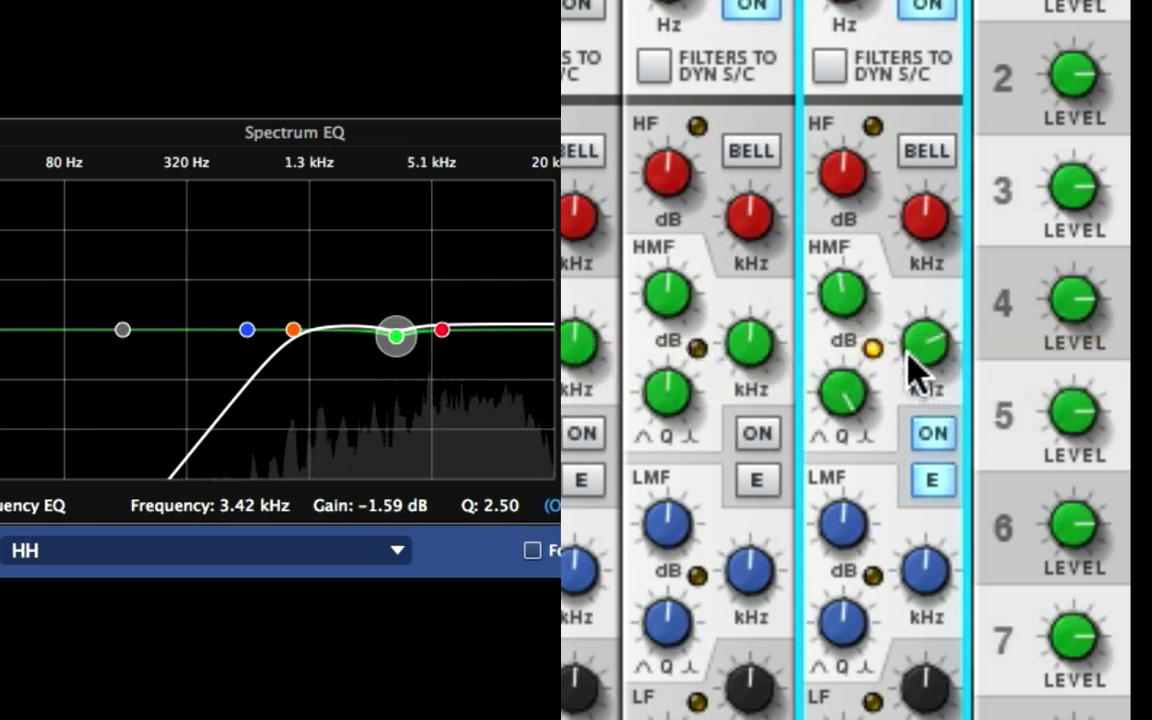
Step: Set the HH channel's high mid frequency to 3.17 kHz, check the high bands, and close the Spectrum EQ
mouse_move(928, 332)
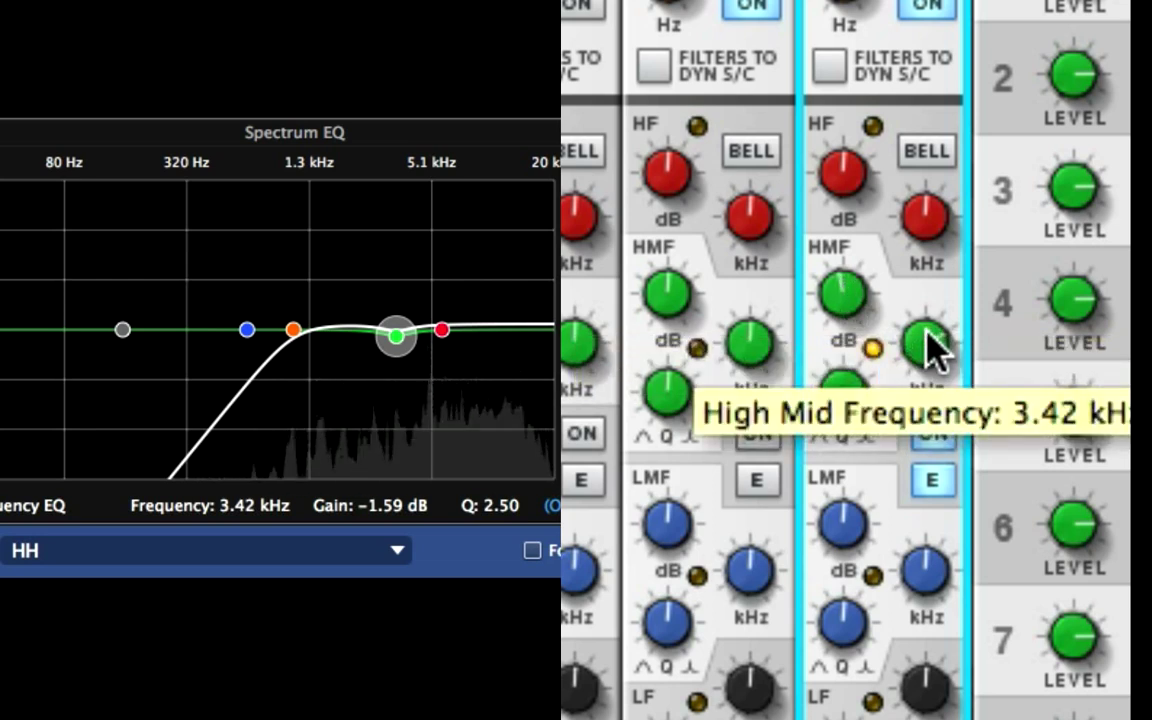
mouse_move(927, 332)
mouse_down()
mouse_move(928, 320)
mouse_move(934, 339)
mouse_up()
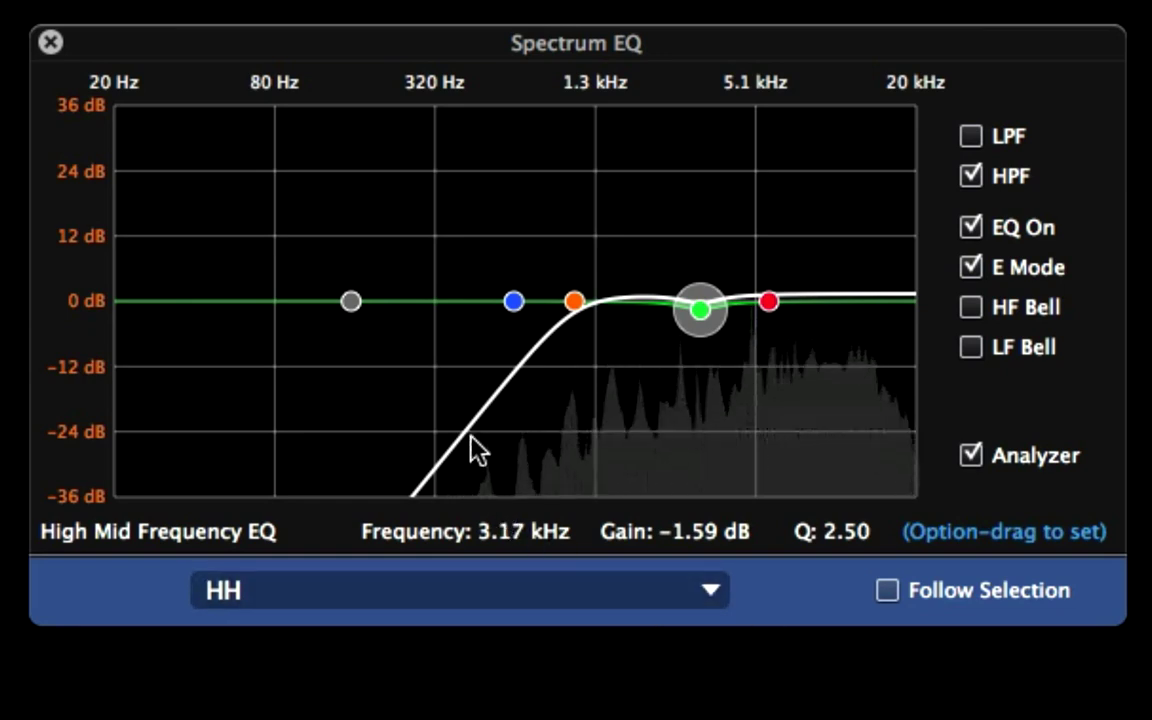
click(768, 301)
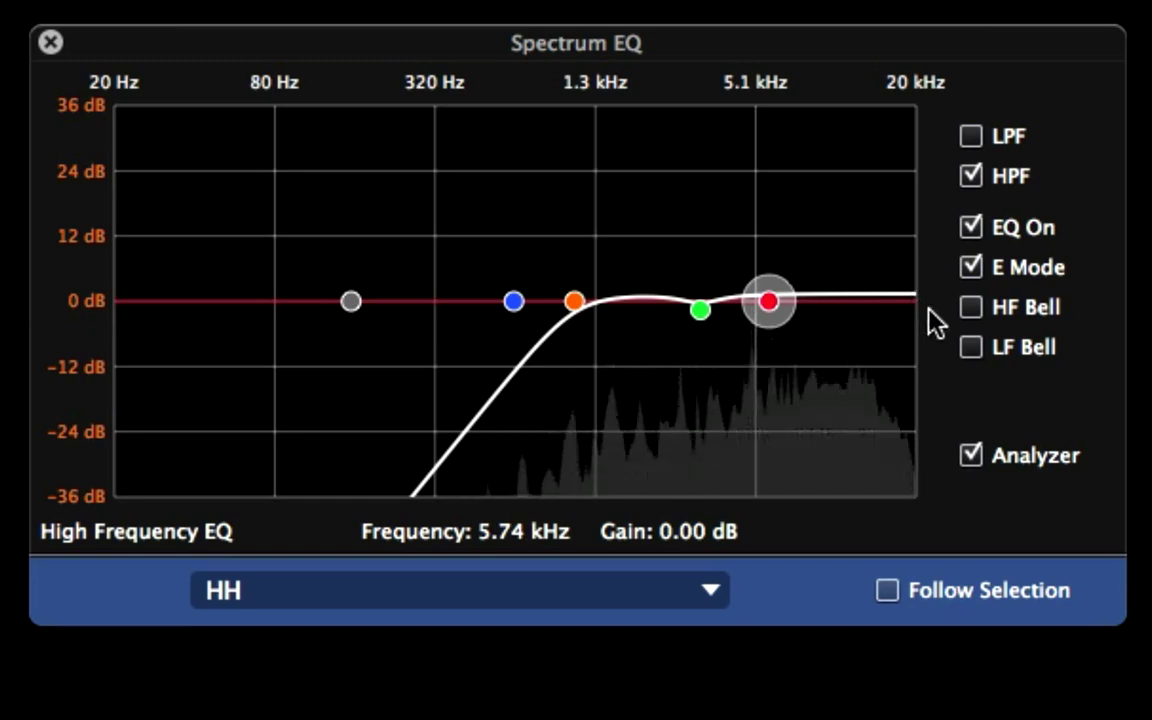
click(700, 310)
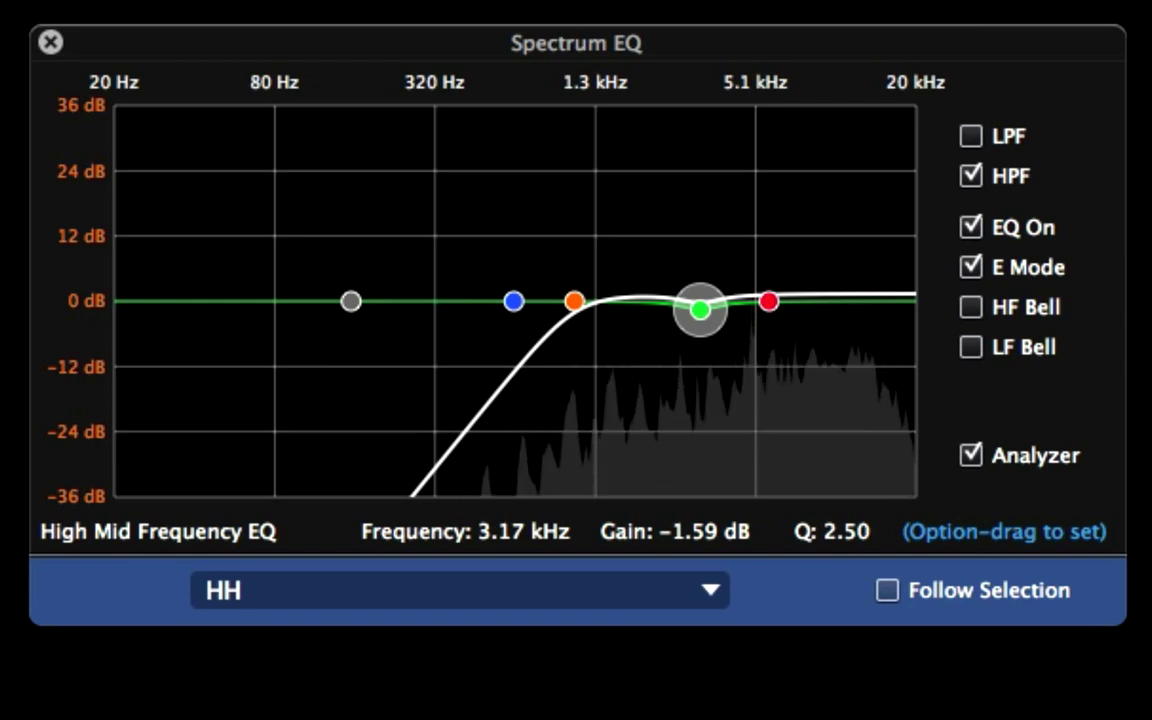
click(49, 39)
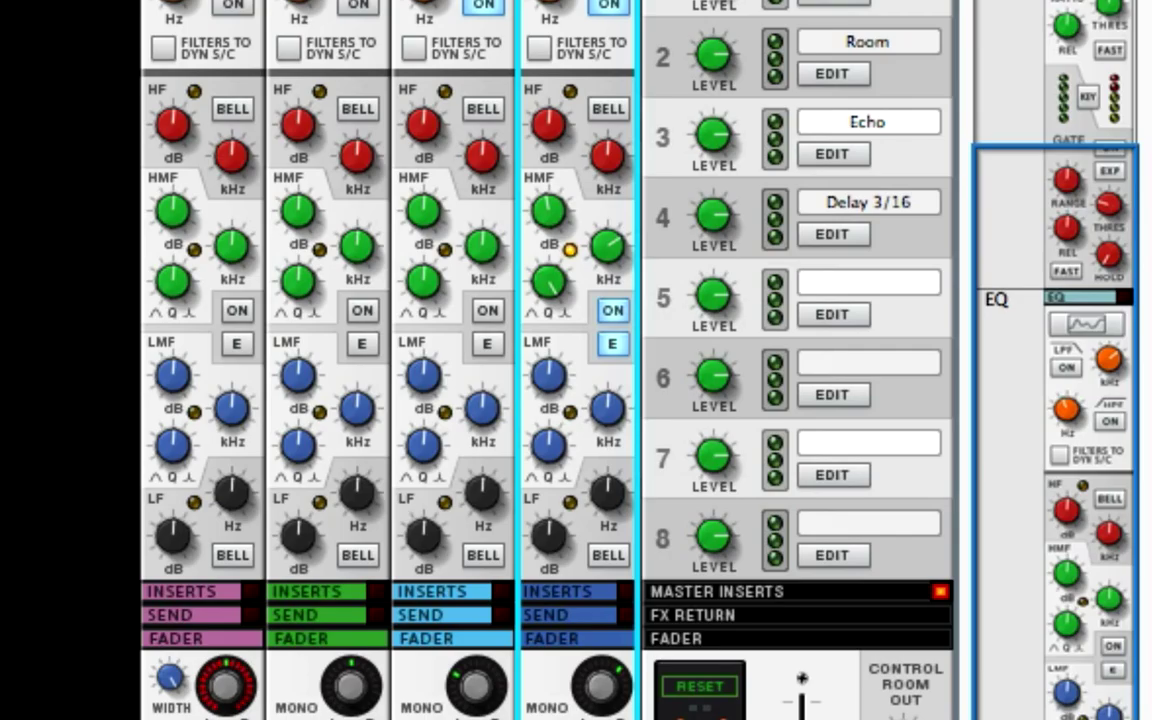
Step: Send the HH channel to the Delay 3/16 effect at -28.89 dB and open that delay for editing in the rack
scroll(390, 320, down, 5)
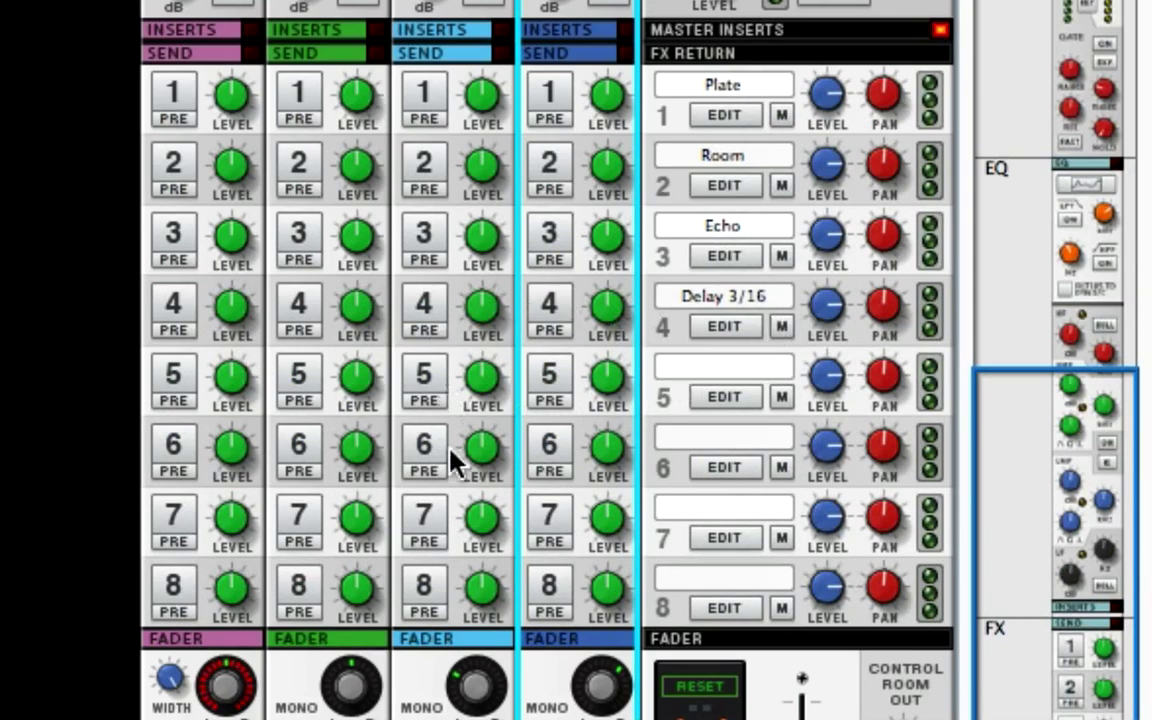
click(556, 308)
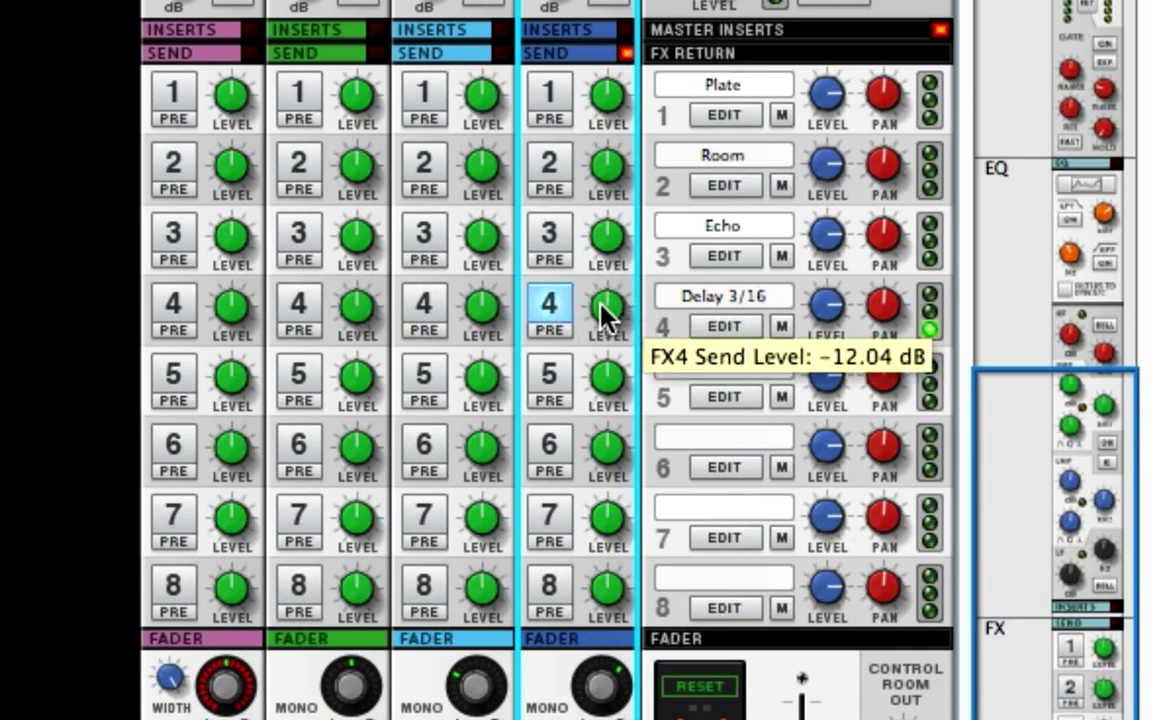
drag(601, 306, 585, 334)
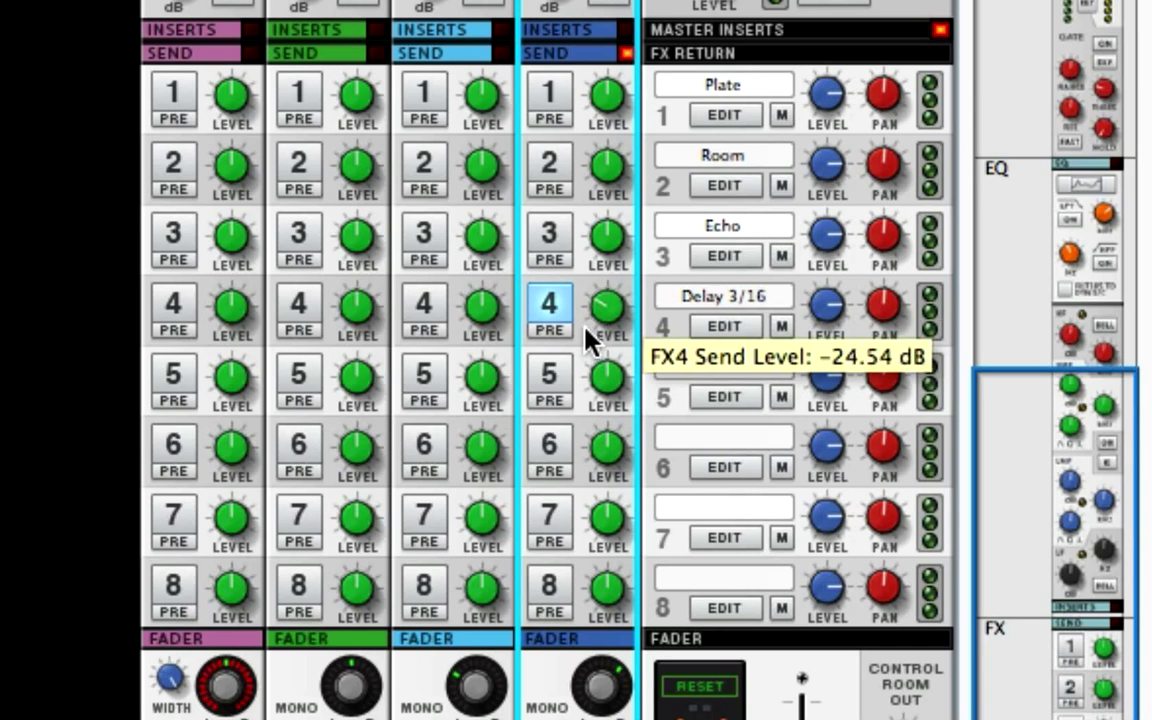
drag(588, 340, 586, 342)
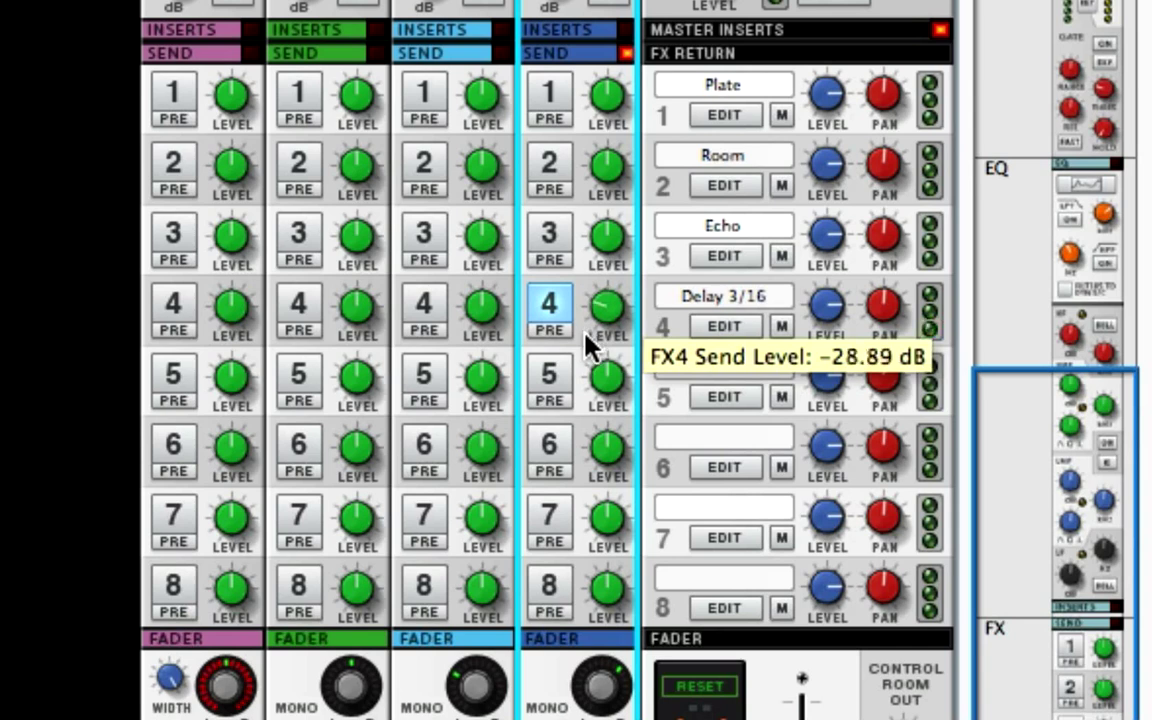
click(734, 328)
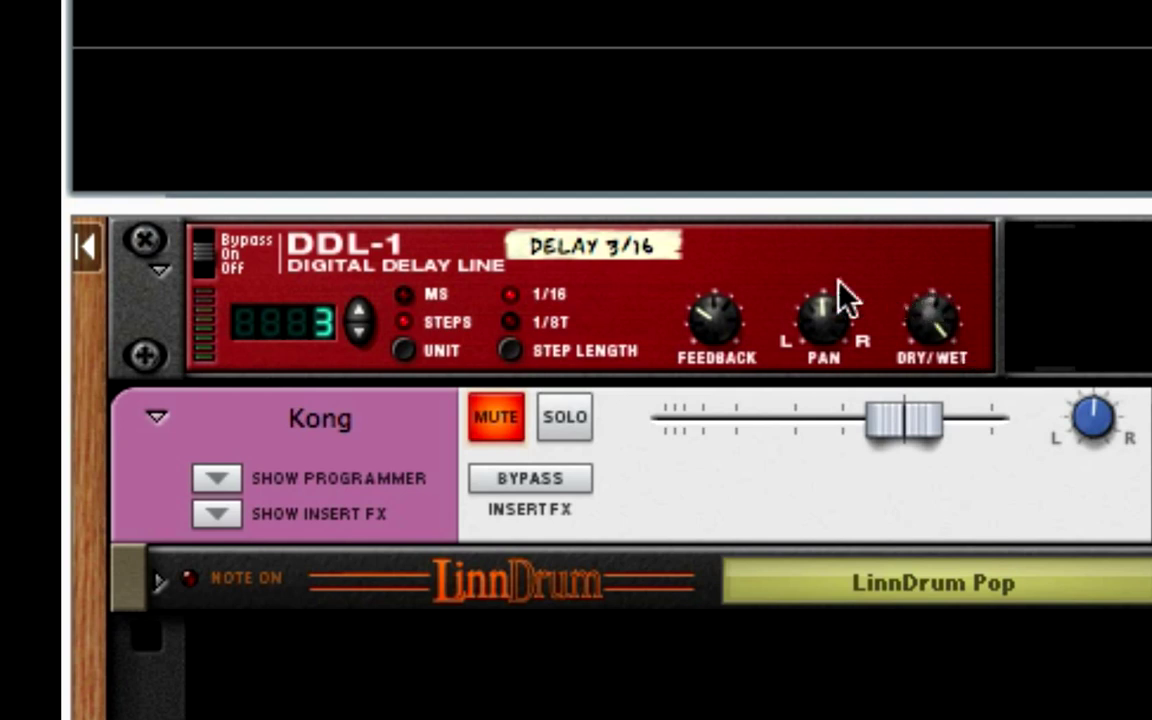
Step: Set the Delay 3/16 device to 2 steps and raise the HH channel's send level to that delay
click(361, 333)
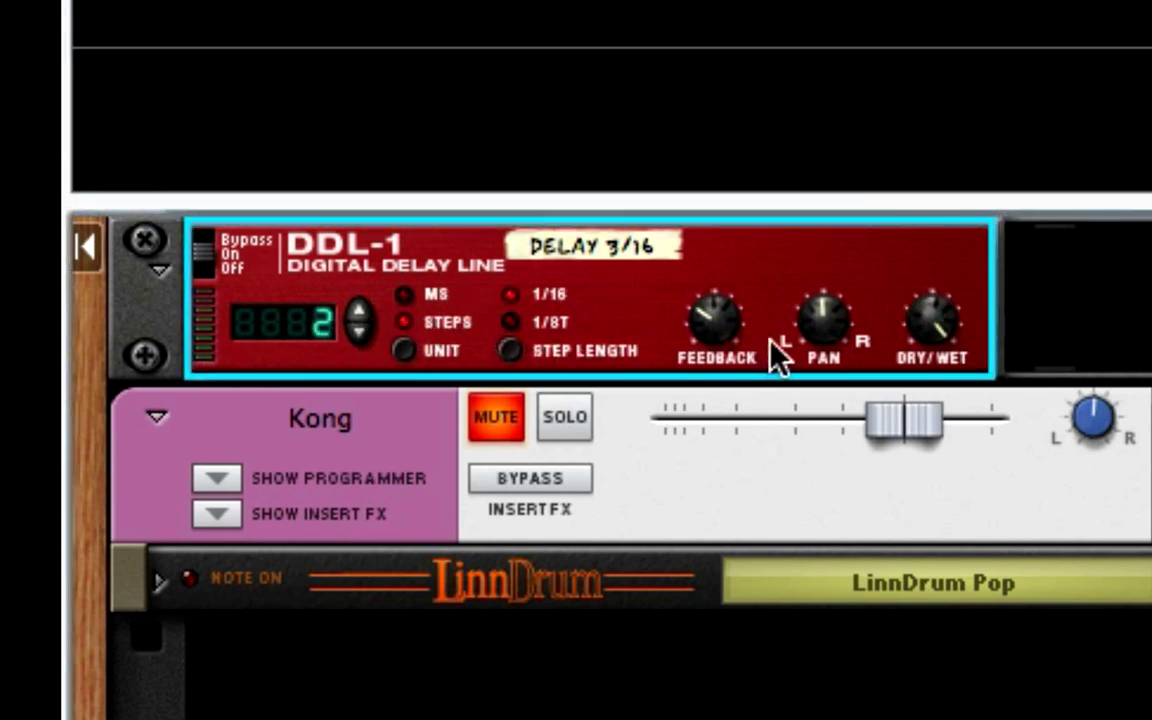
drag(818, 326, 810, 318)
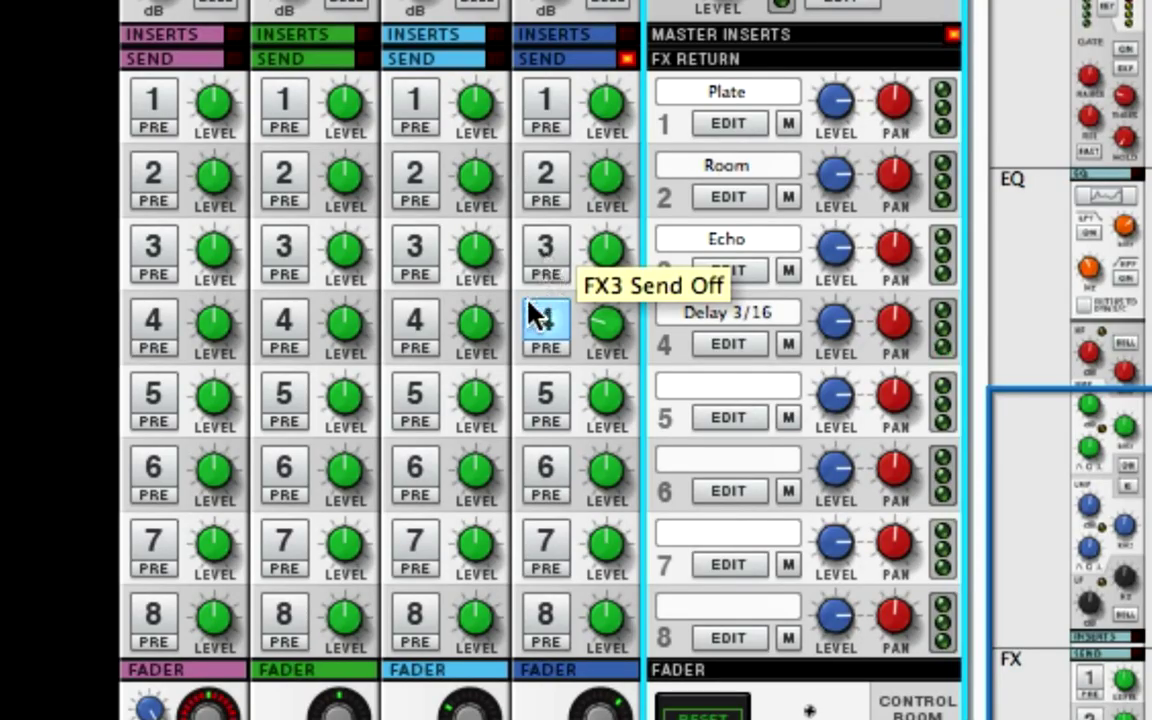
click(542, 318)
click(607, 327)
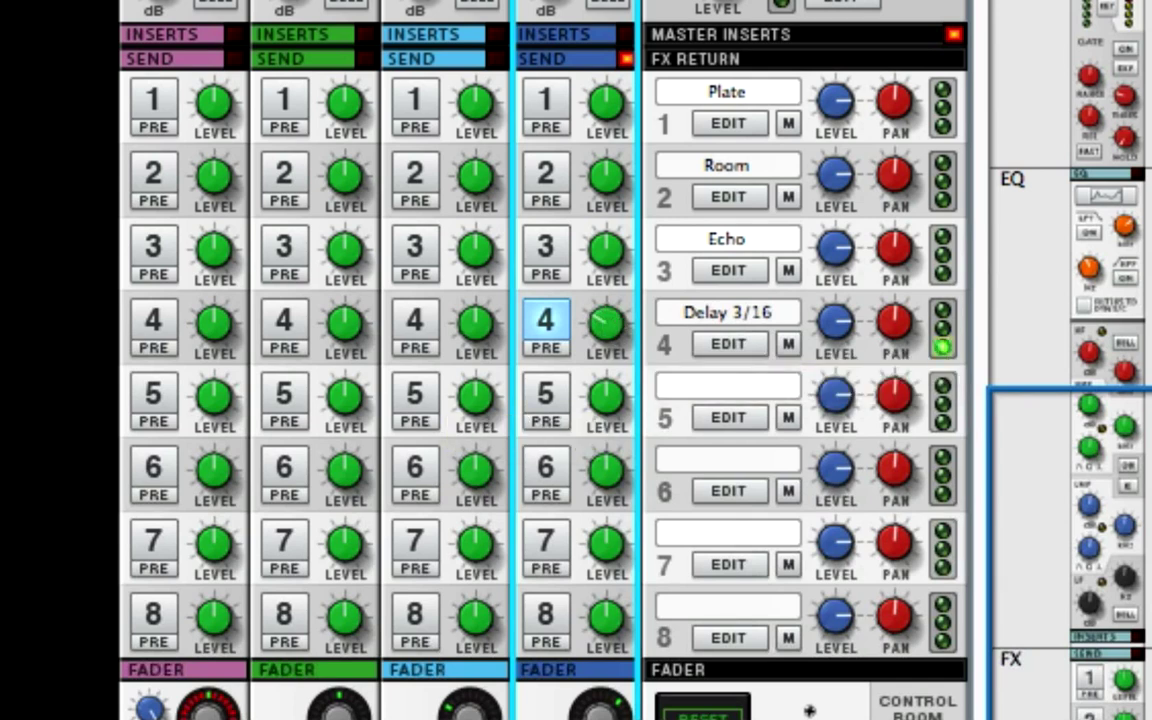
Step: Select the KICK, SNARE and HH channels together and route them to a new output bus
scroll(380, 324, up, 10)
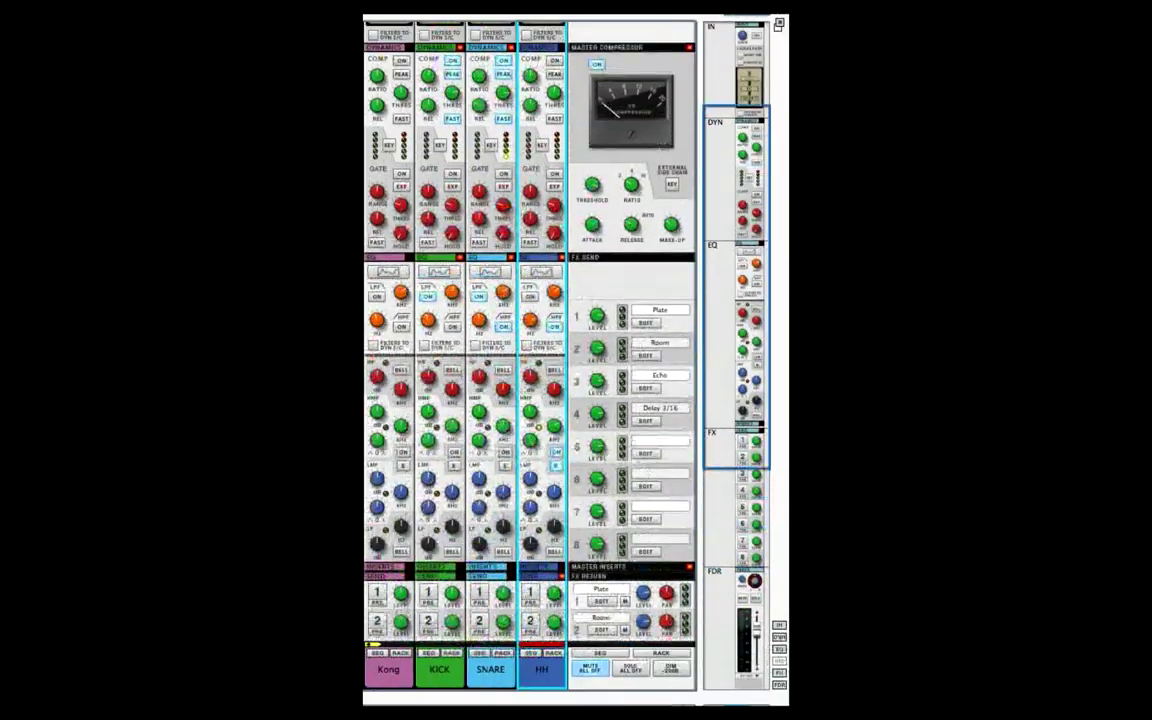
scroll(530, 340, up, 3)
scroll(530, 340, down, 4)
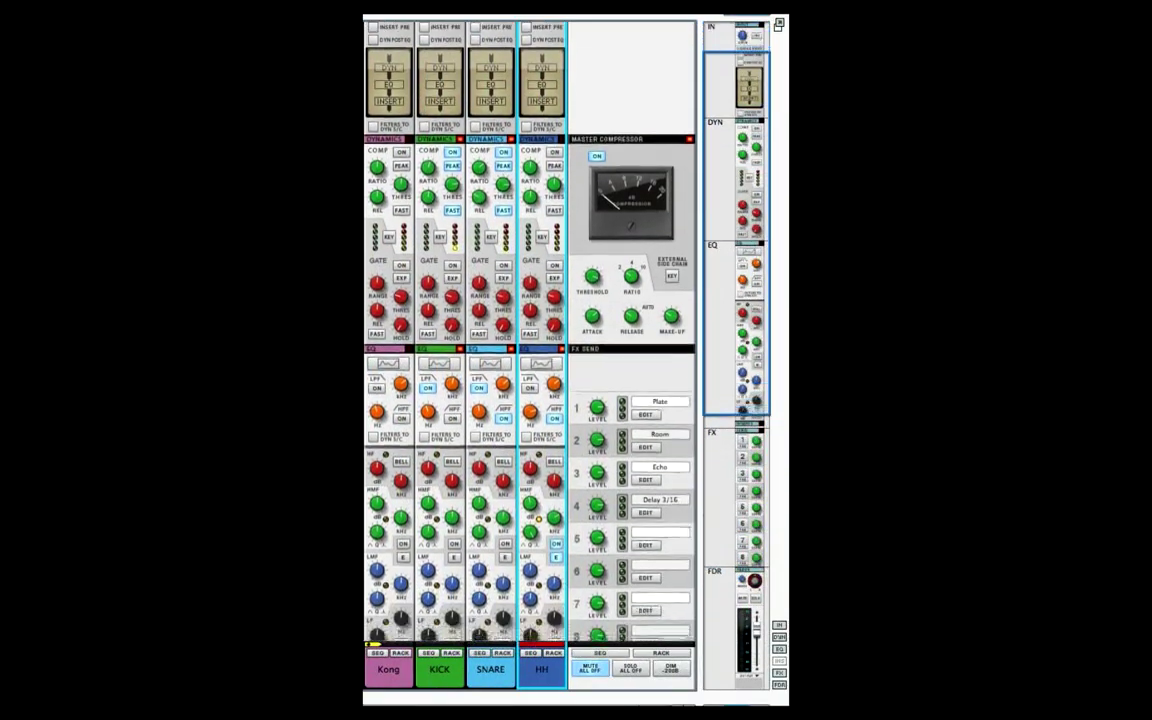
scroll(530, 340, down, 7)
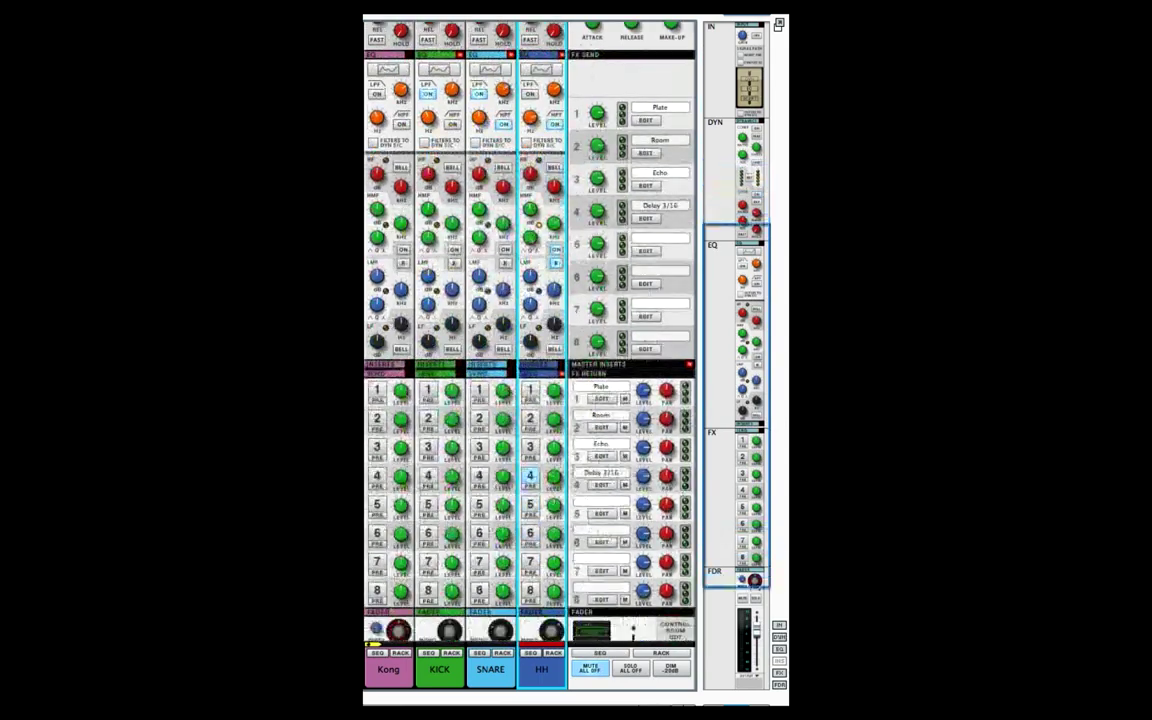
click(437, 680)
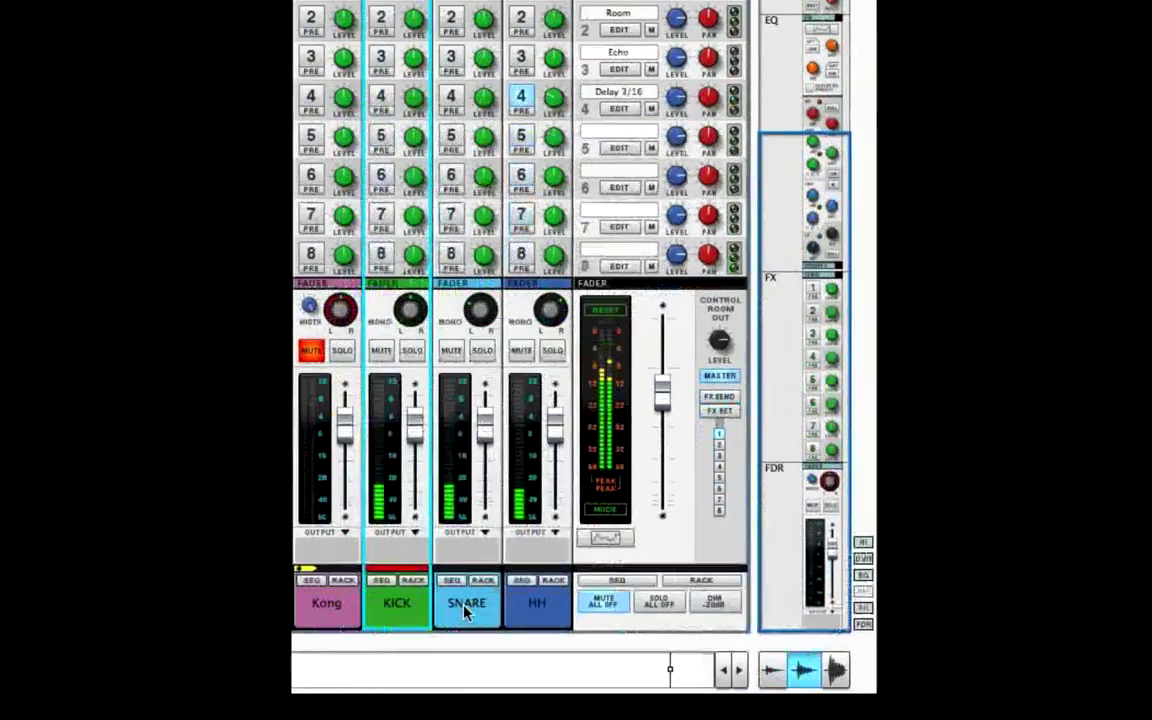
click(489, 673)
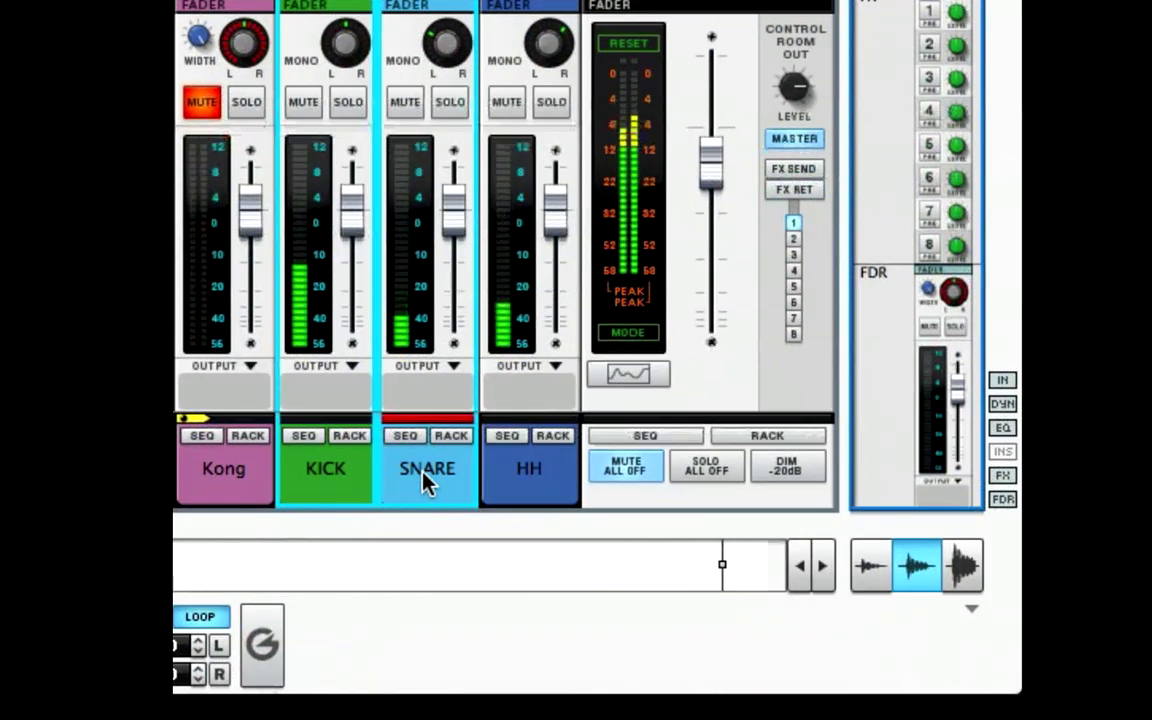
click(540, 674)
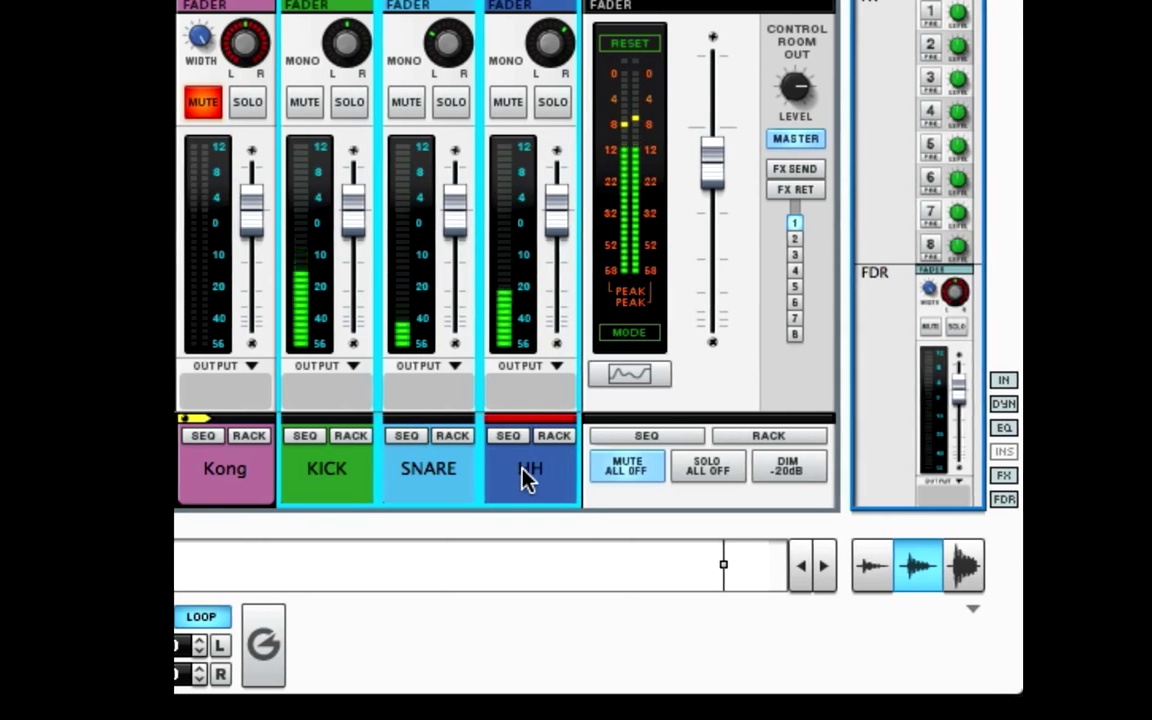
right_click(525, 478)
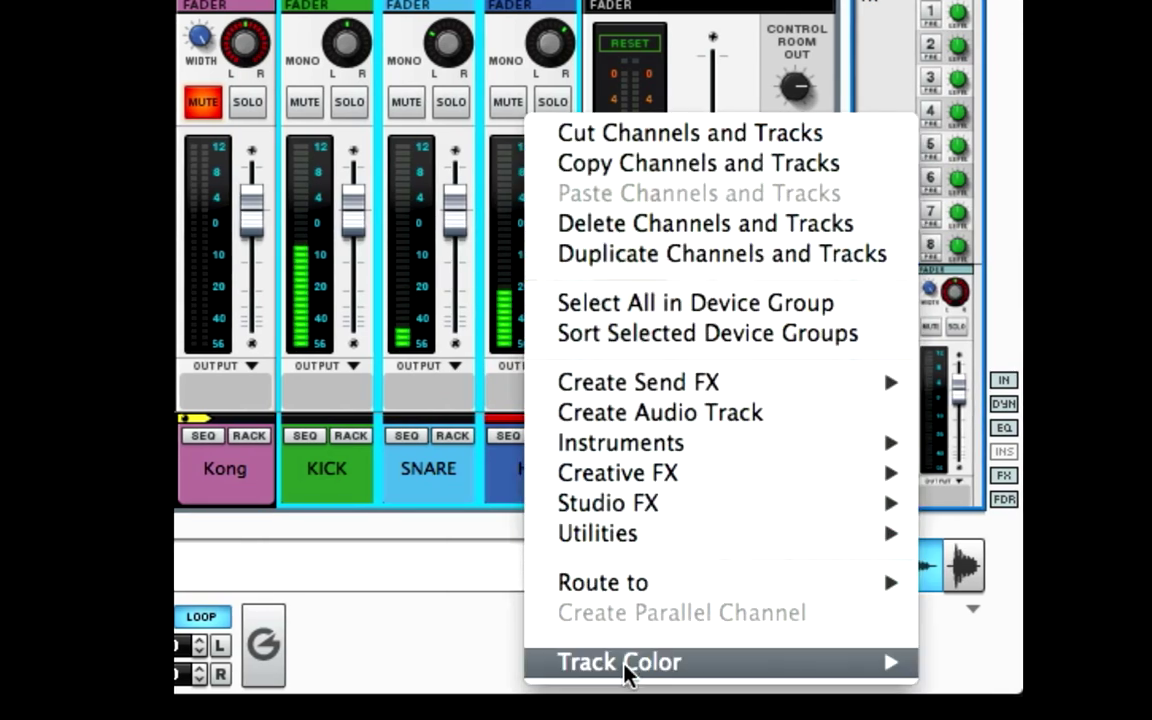
mouse_move(652, 592)
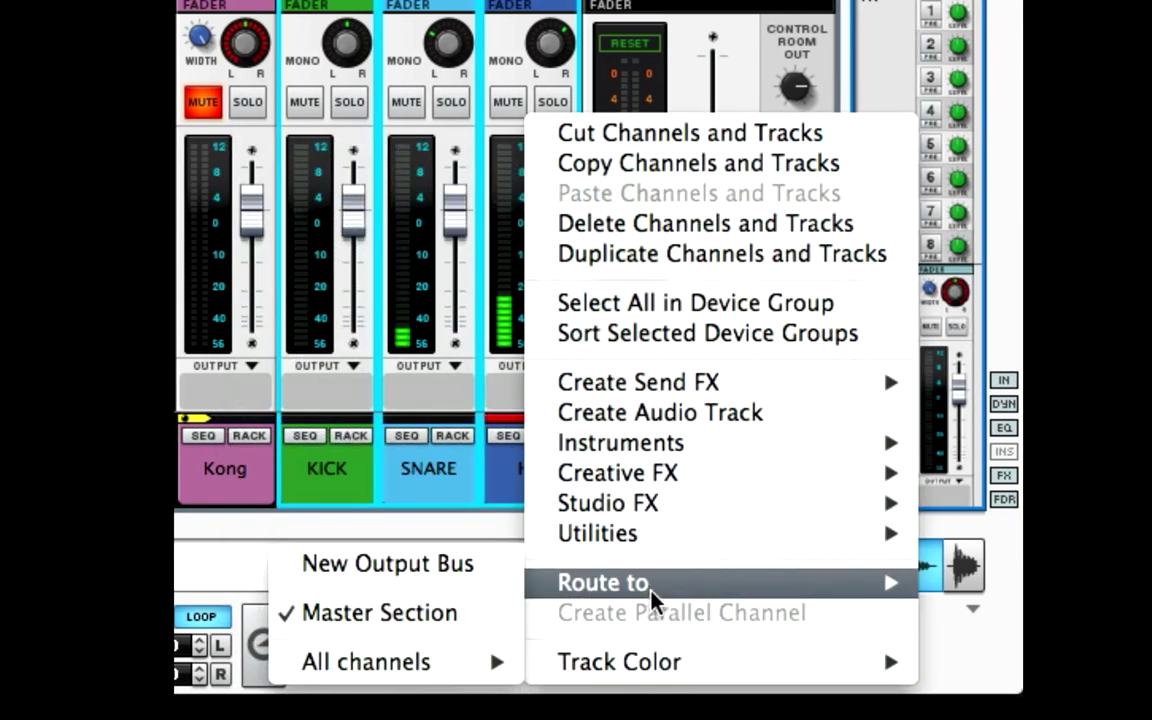
click(445, 580)
Step: Rename the new output bus channel as Kick Sub
double_click(550, 492)
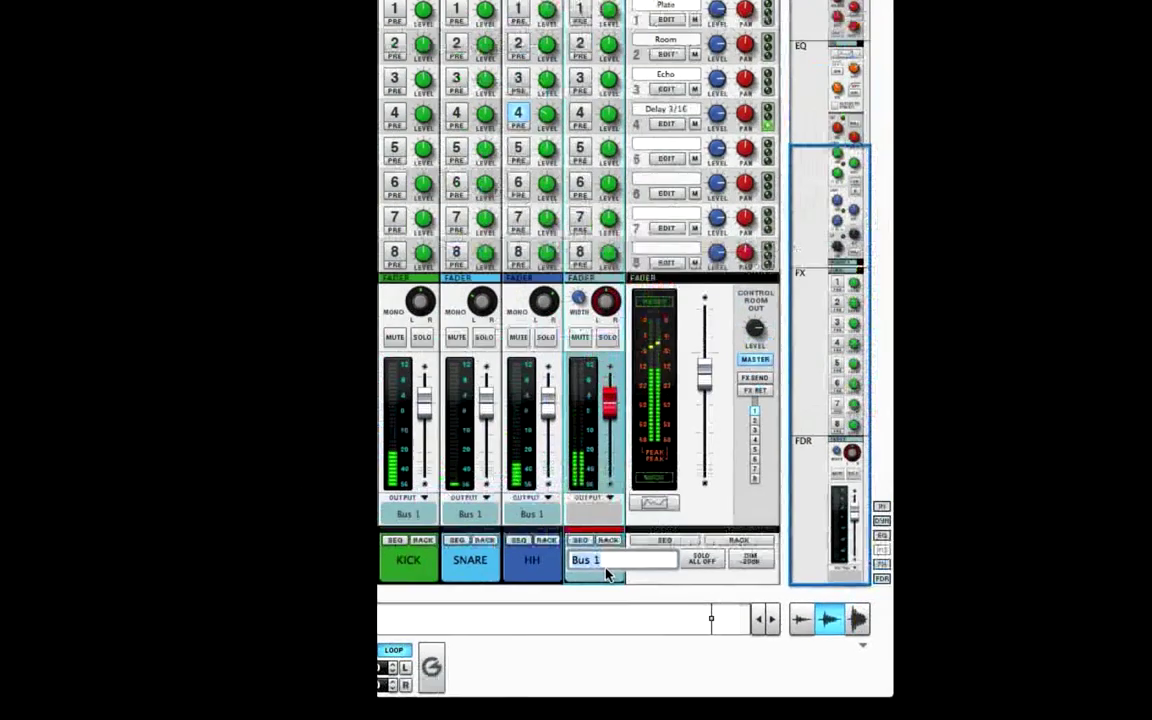
text(K)
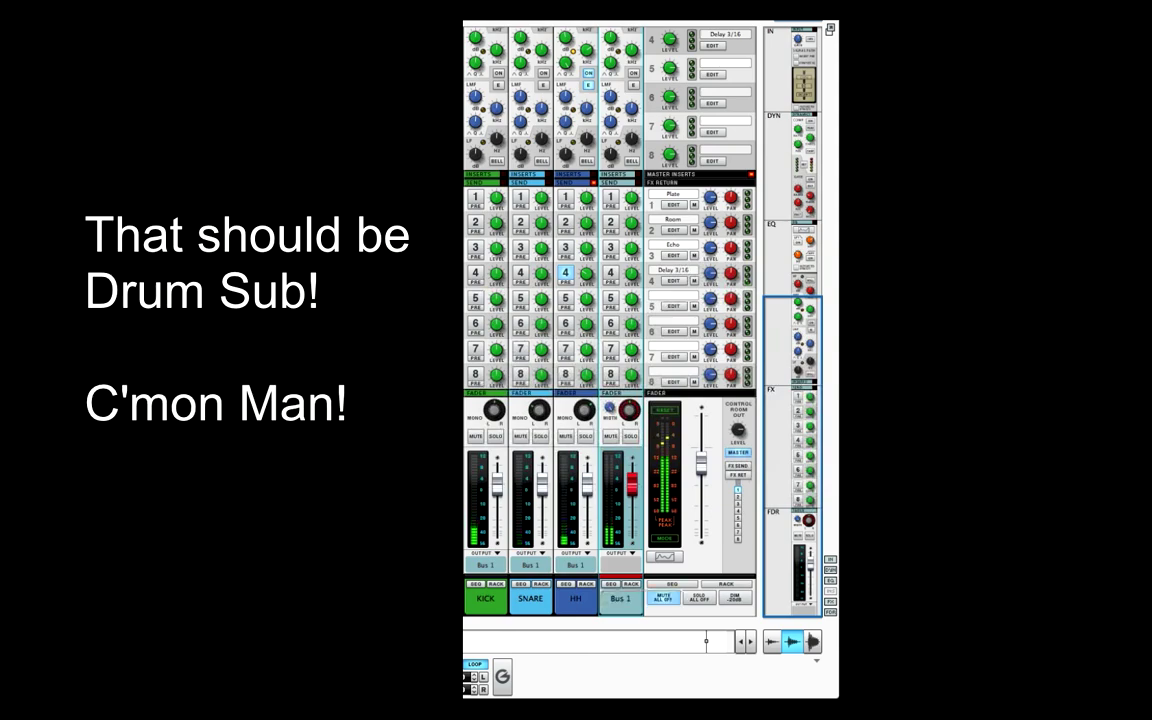
text(ick Sub)
key(Return)
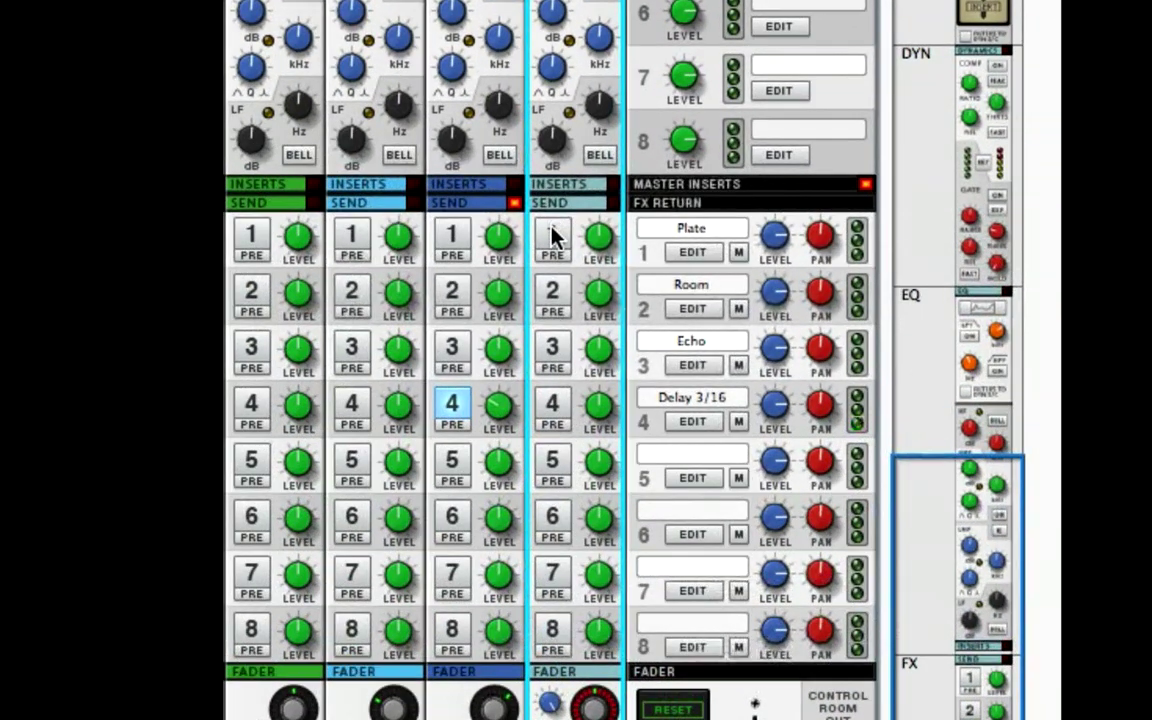
Step: Send the KICK SUB bus to Plate at -17.55 dB and turn on its compressor with a higher ratio and about -21 dB threshold
click(553, 236)
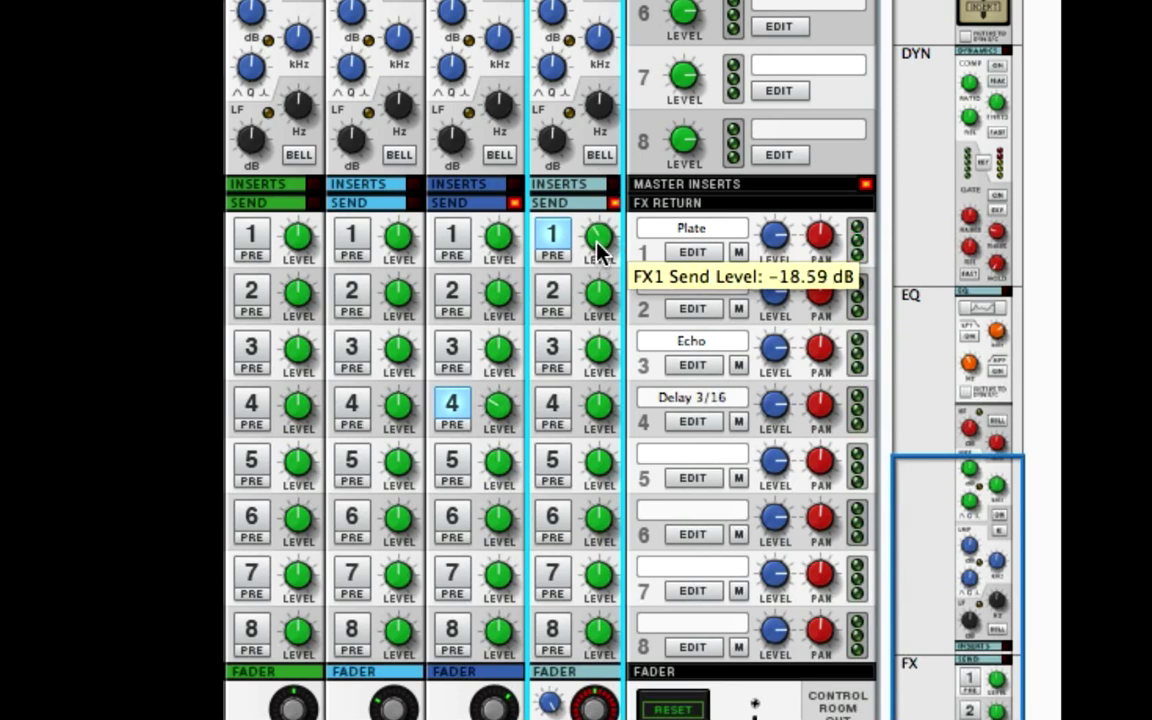
scroll(597, 250, up, 10)
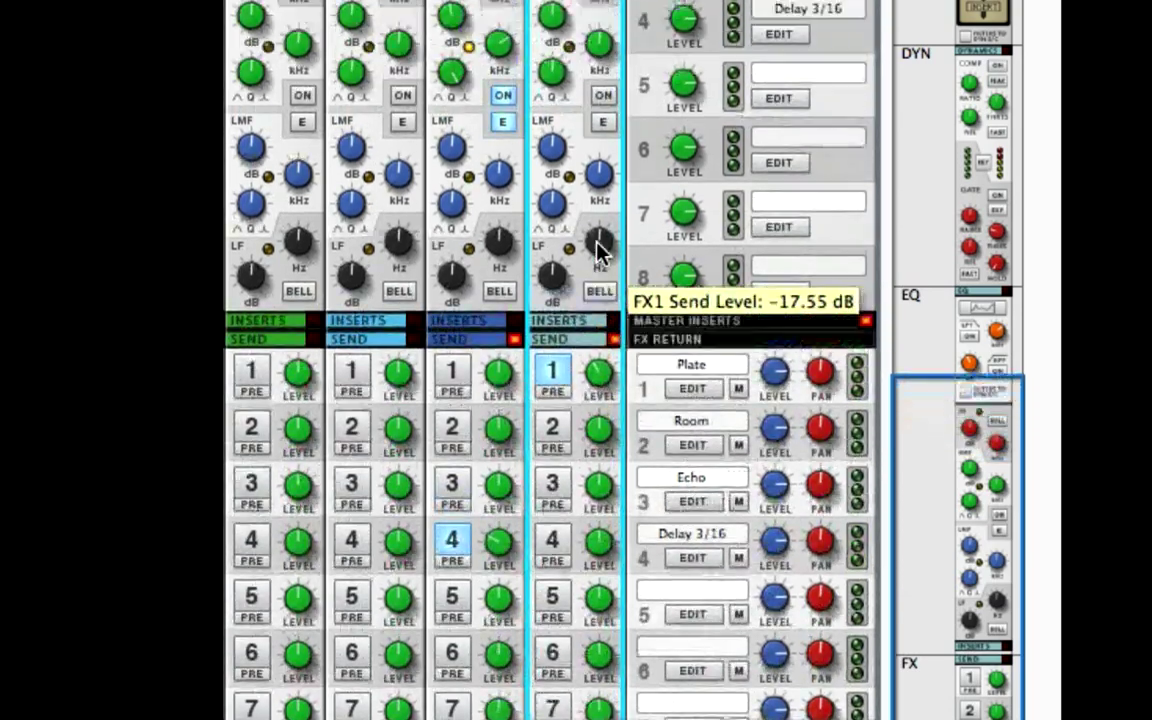
scroll(597, 250, up, 6)
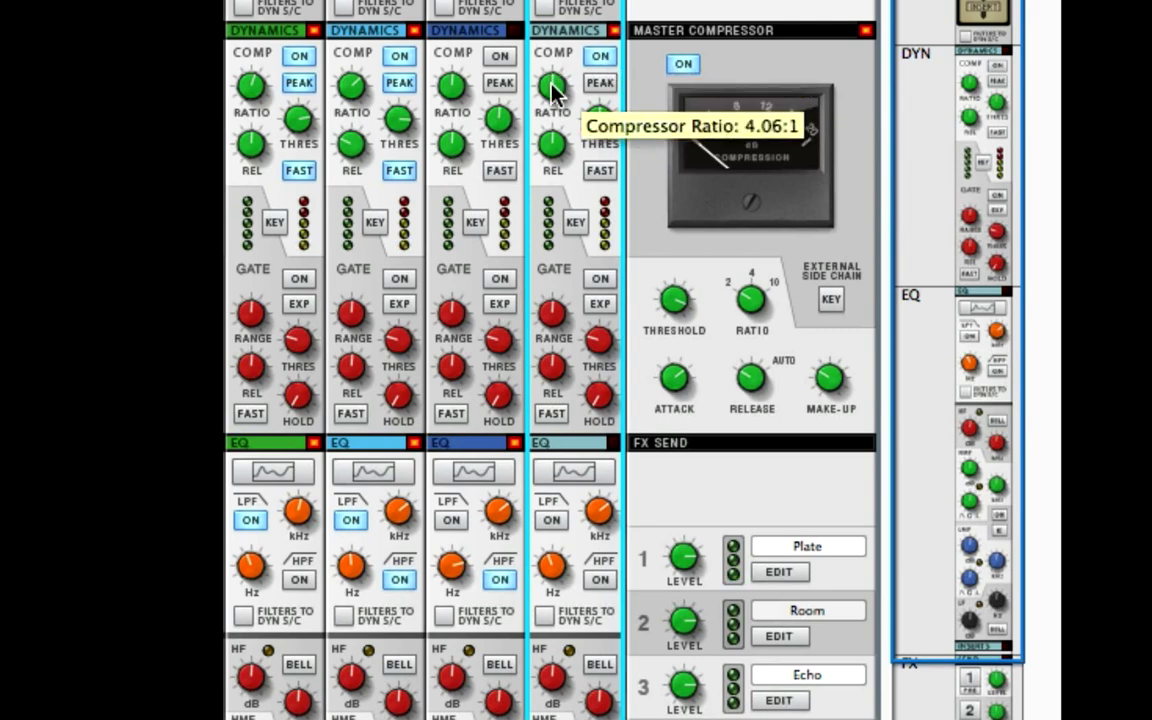
drag(552, 88, 535, 4)
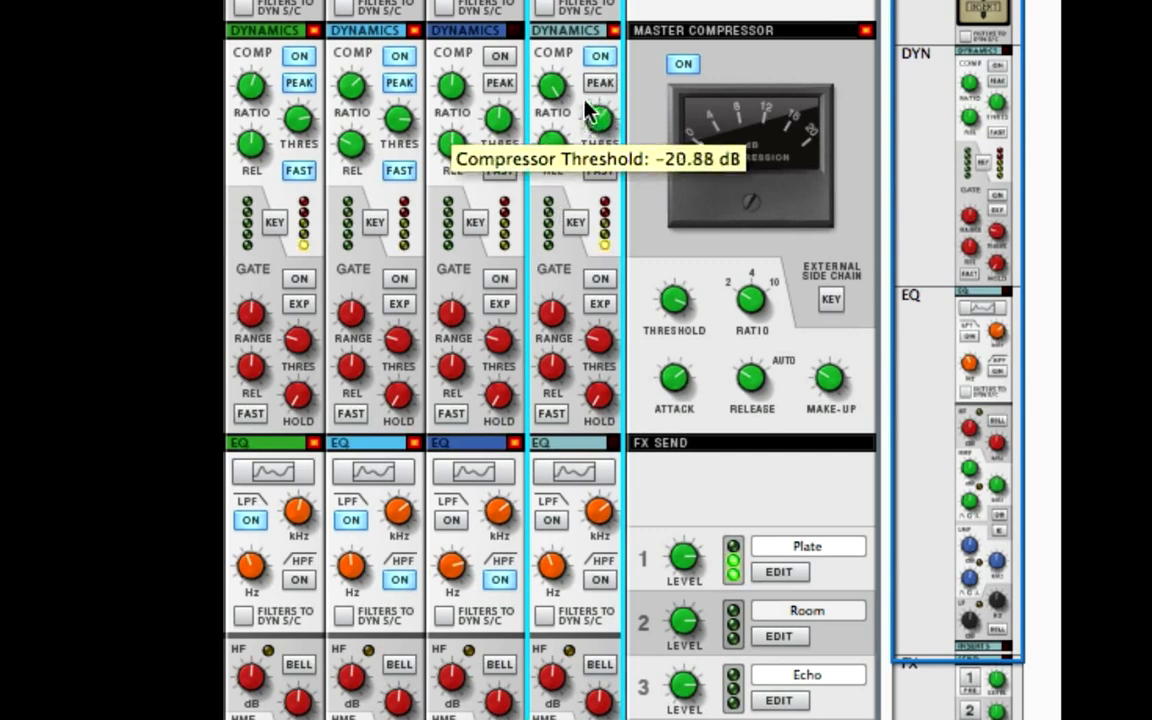
drag(590, 88, 590, 105)
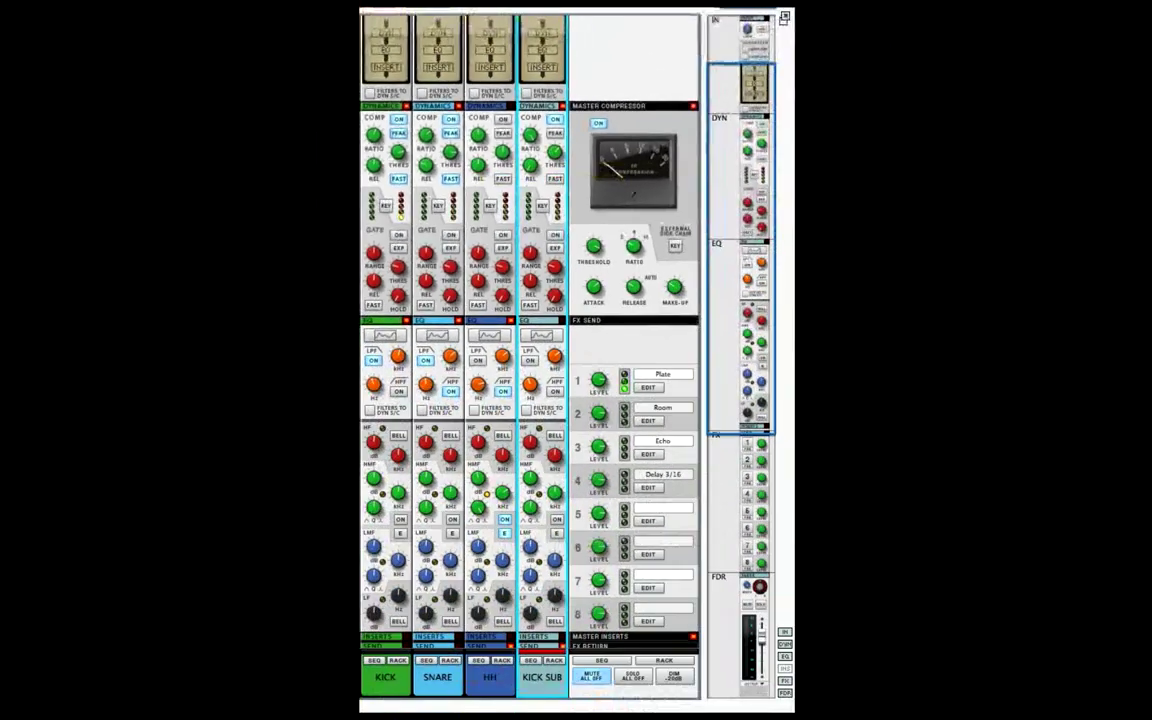
Step: Lower the master level to -6.09 dB and raise the control room output level
scroll(530, 350, down, 5)
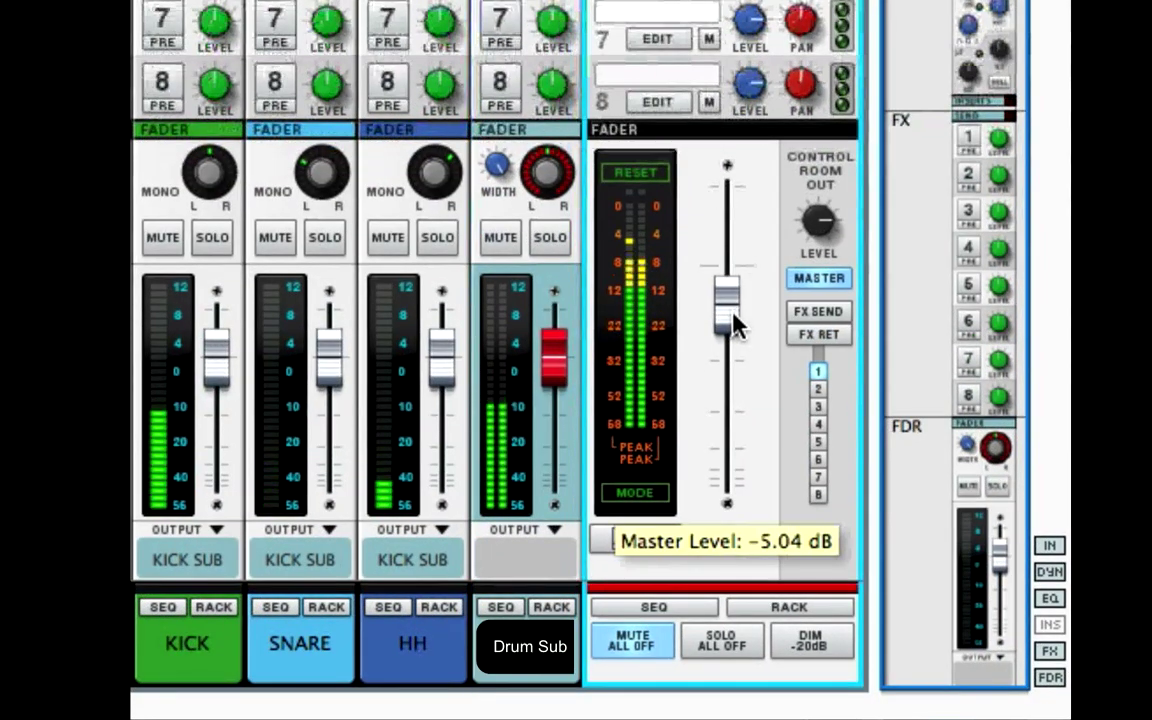
drag(638, 529, 639, 532)
drag(735, 330, 761, 329)
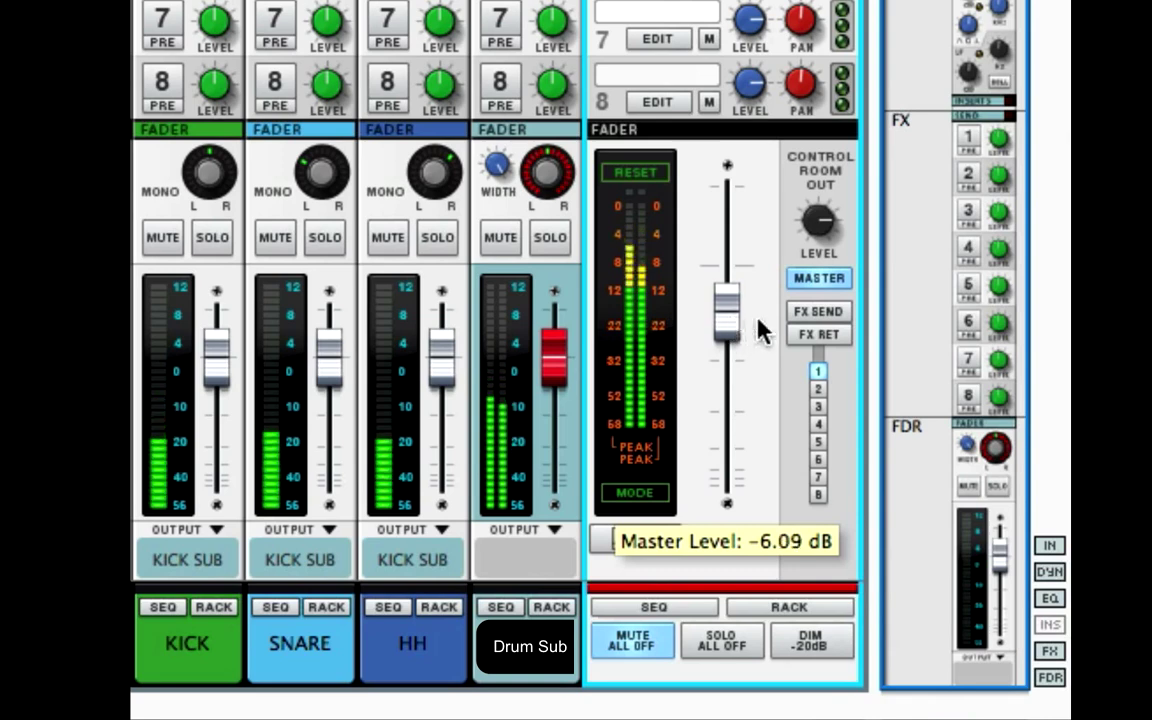
drag(816, 218, 818, 200)
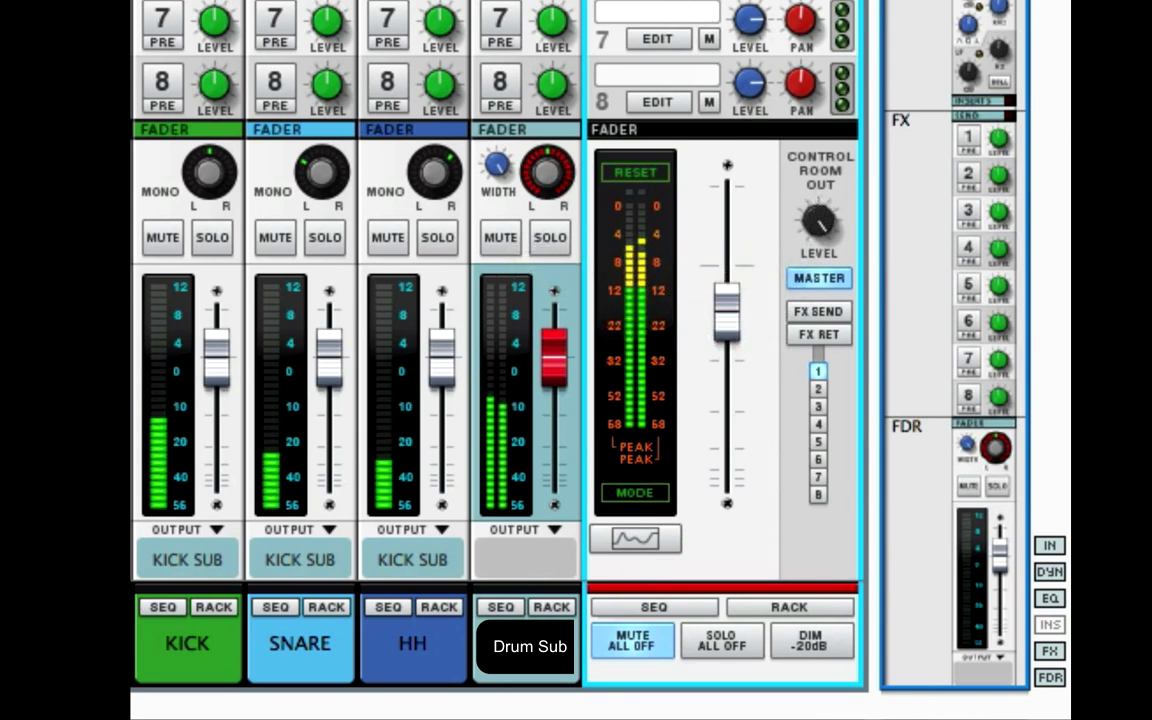
Step: Review the EQ curves of the separate drum channels in the Spectrum EQ window and close it
click(525, 560)
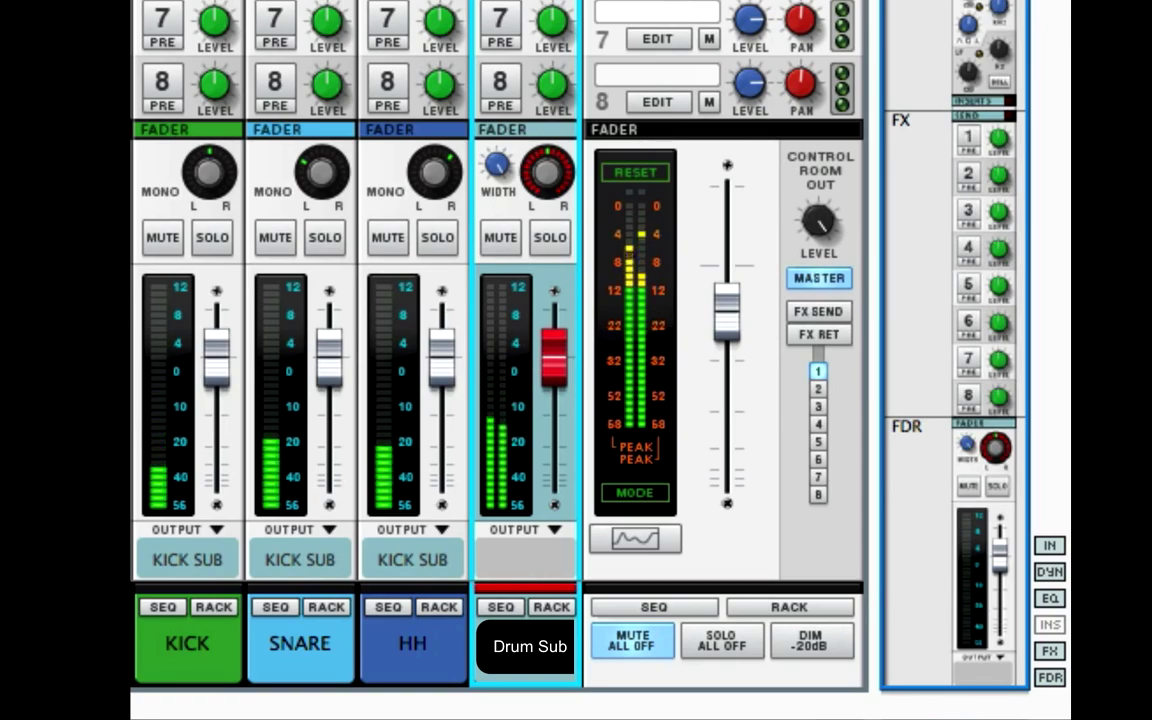
scroll(540, 360, up, 15)
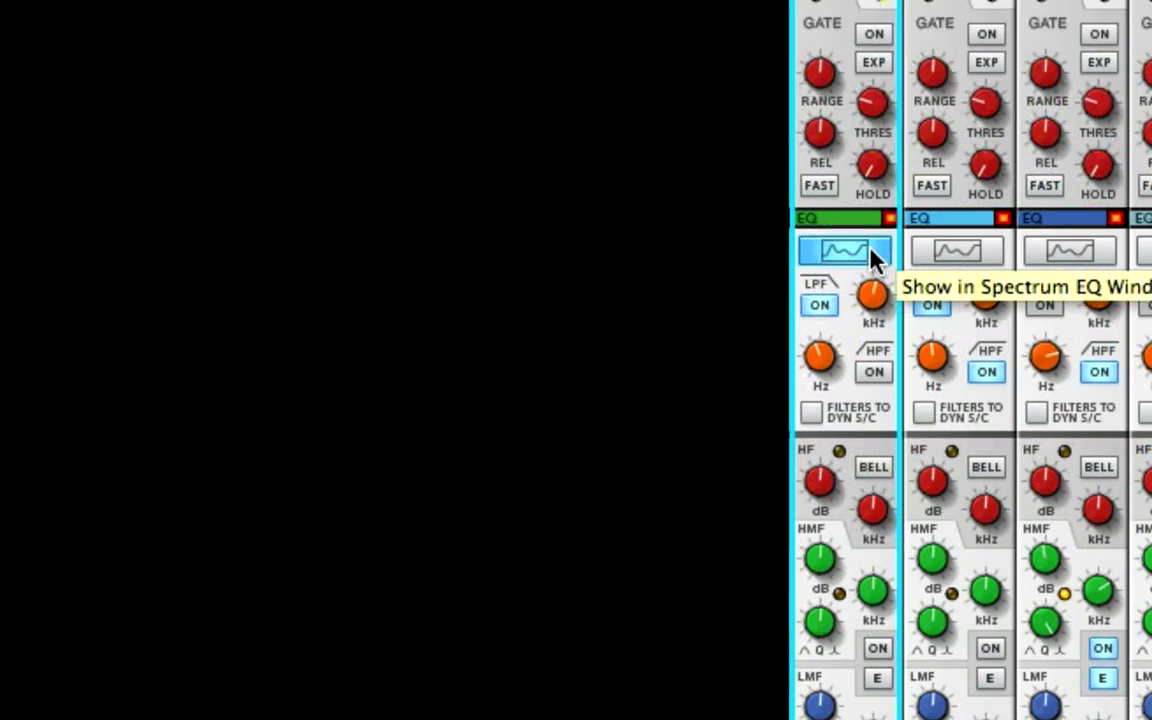
click(232, 329)
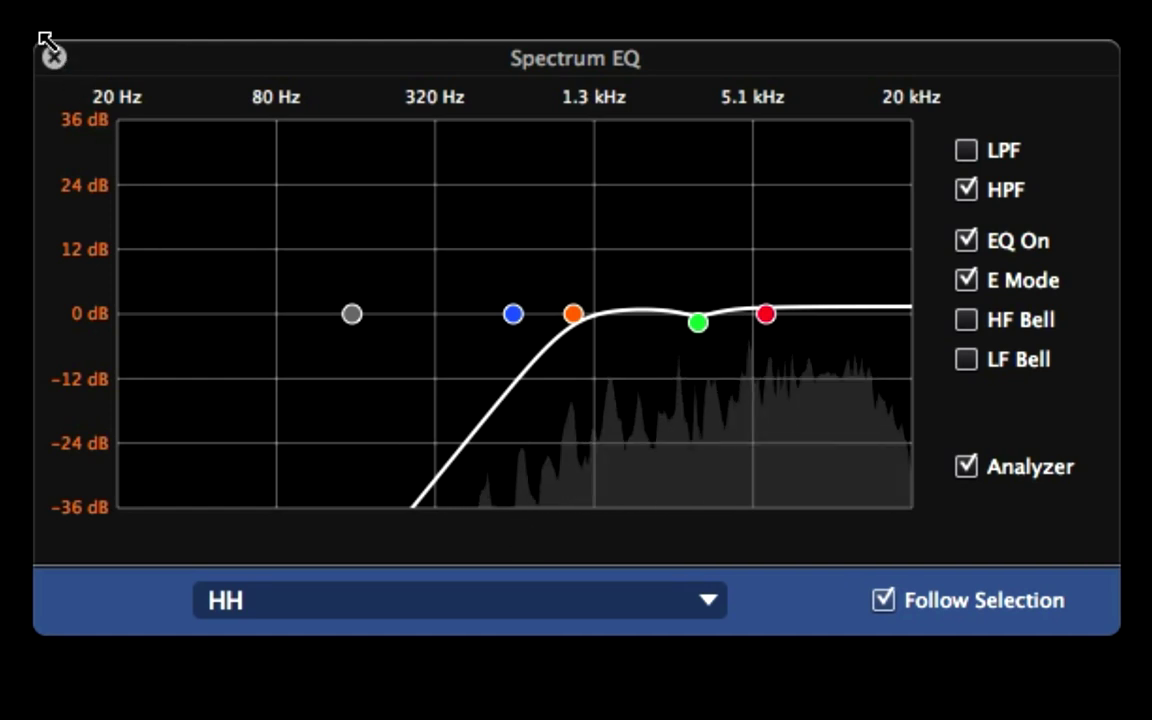
click(55, 60)
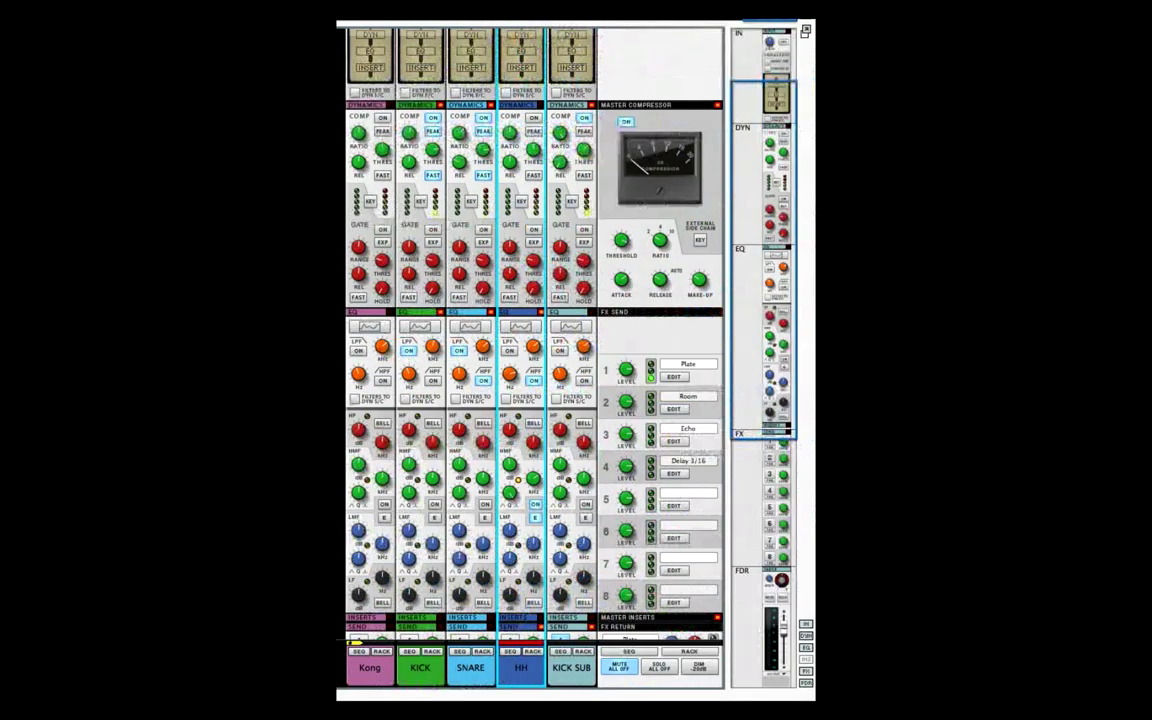
Step: Mute the KICK SUB bus, audition the original Kong channel in solo, and mute Kong again
scroll(530, 330, down, 10)
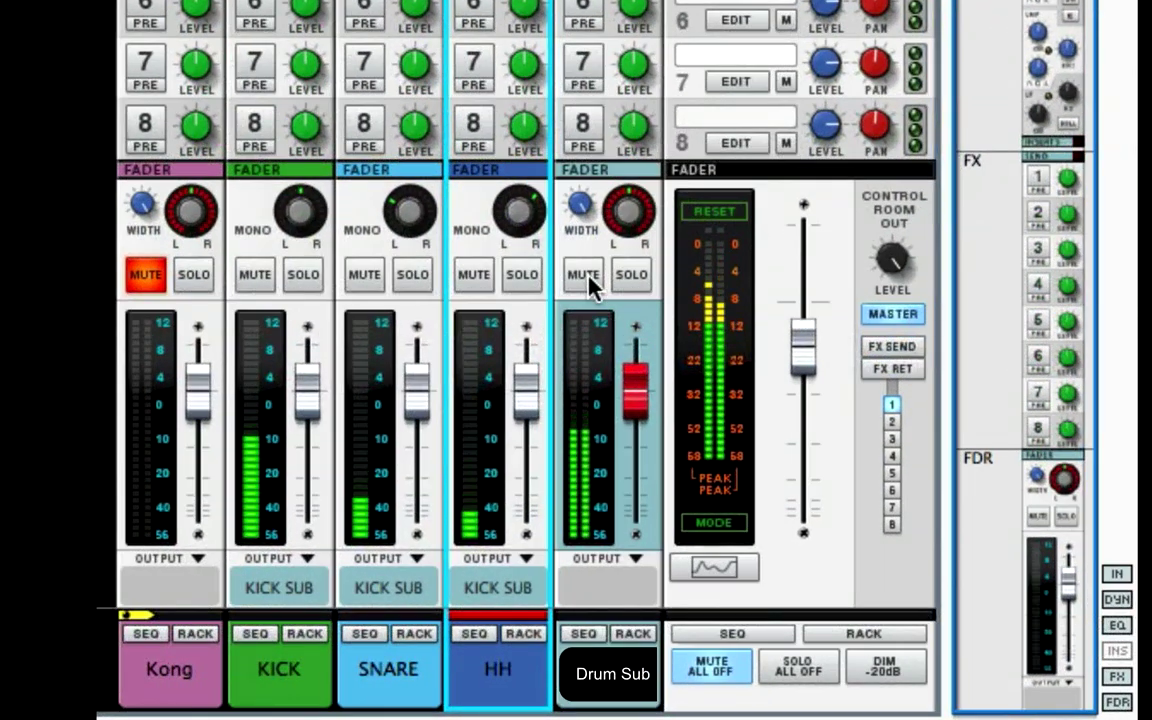
click(561, 488)
click(170, 592)
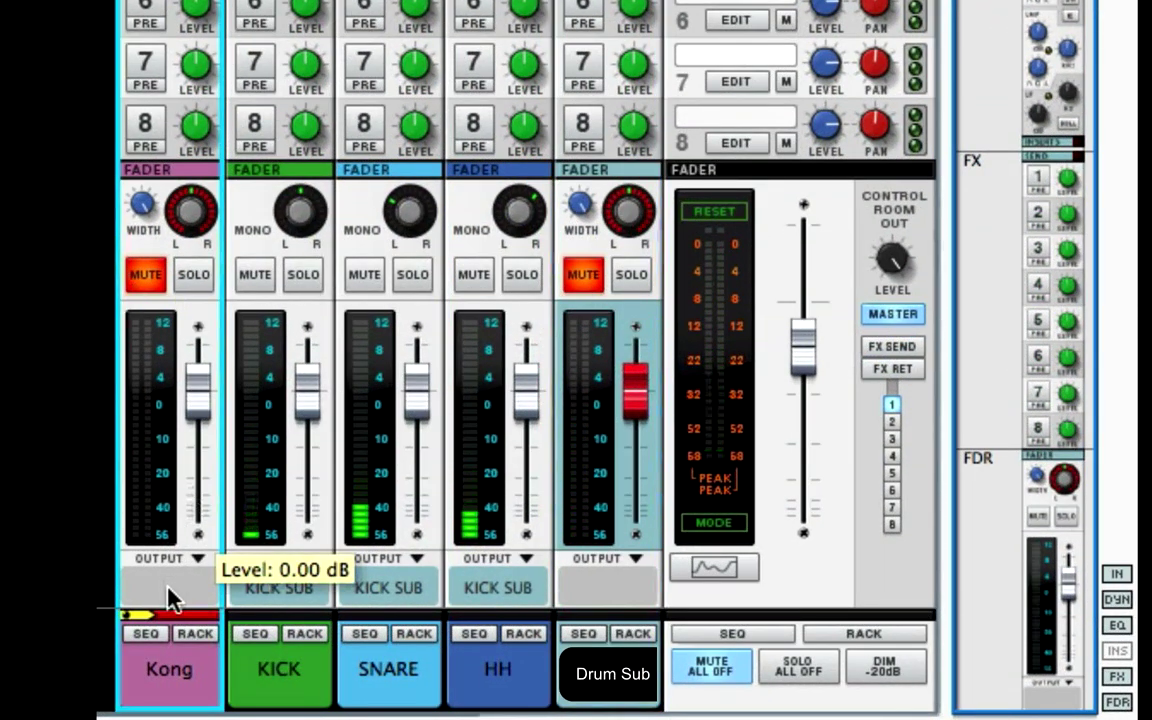
click(190, 282)
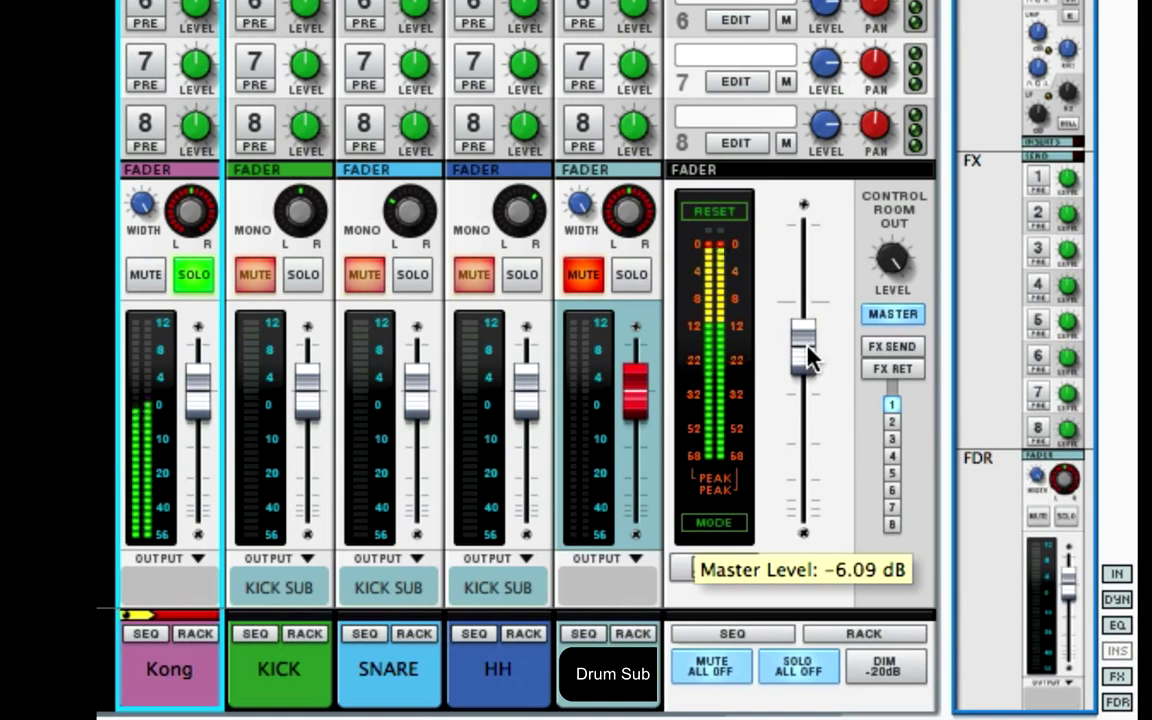
click(146, 282)
click(193, 276)
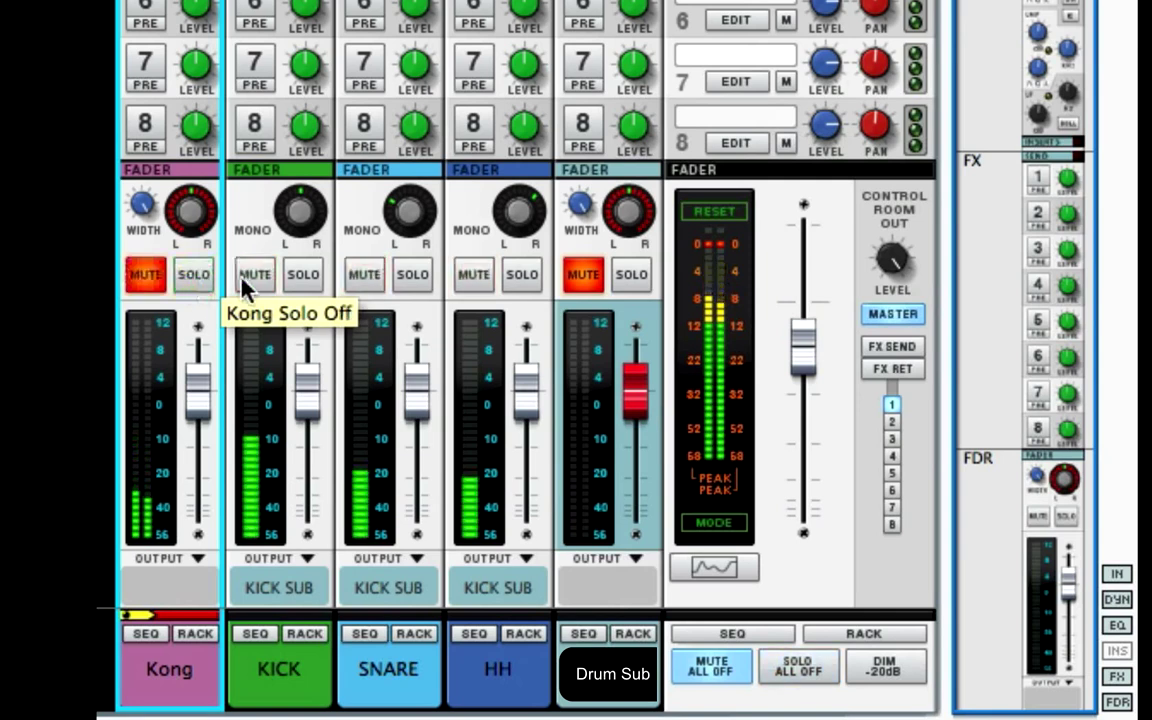
Step: Compare the processed KICK SUB bus with the original Kong channel by soloing each in turn
click(634, 276)
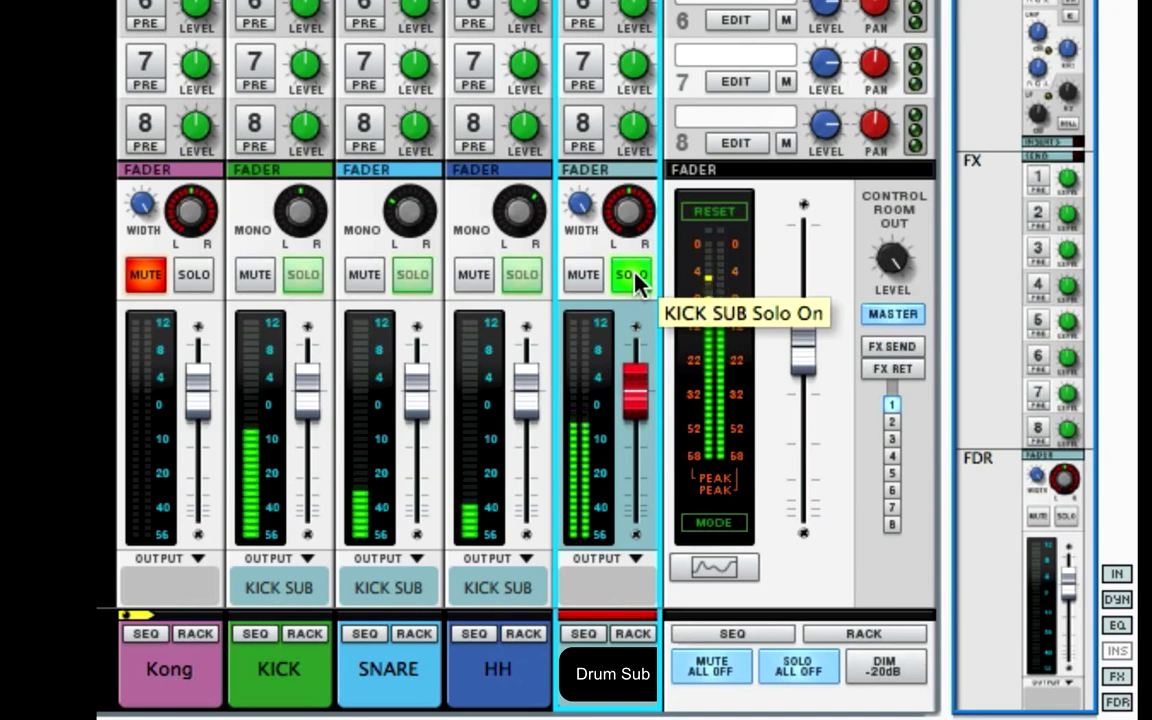
click(637, 283)
click(583, 274)
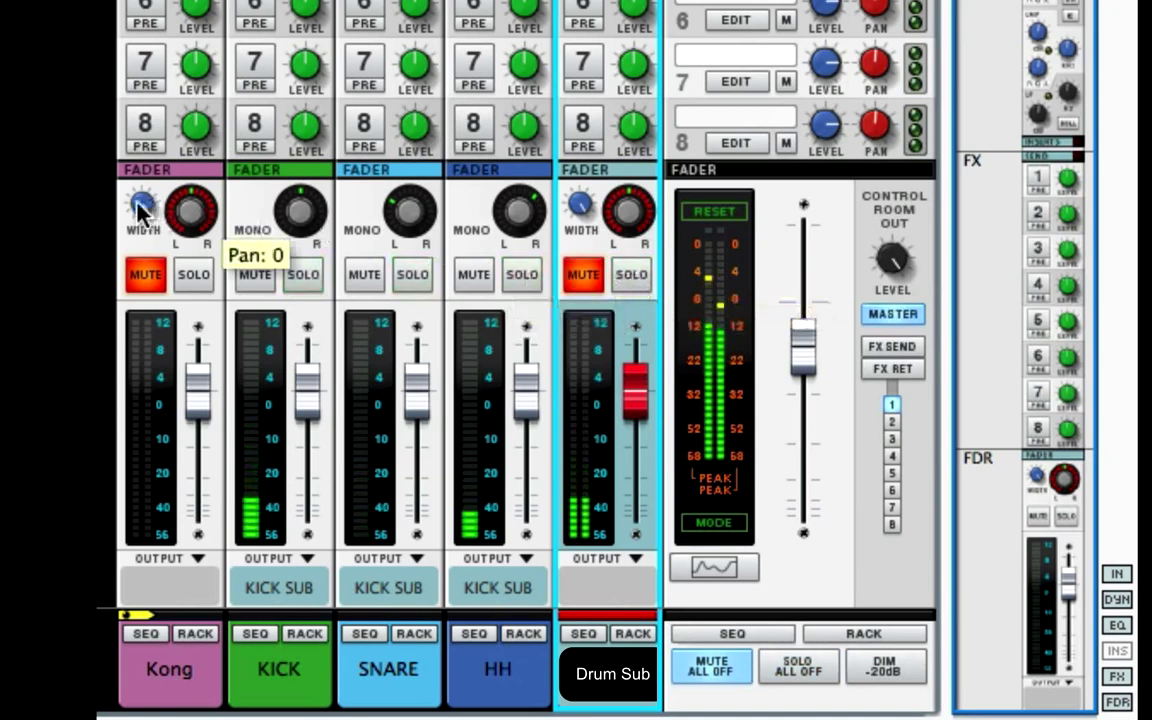
click(194, 274)
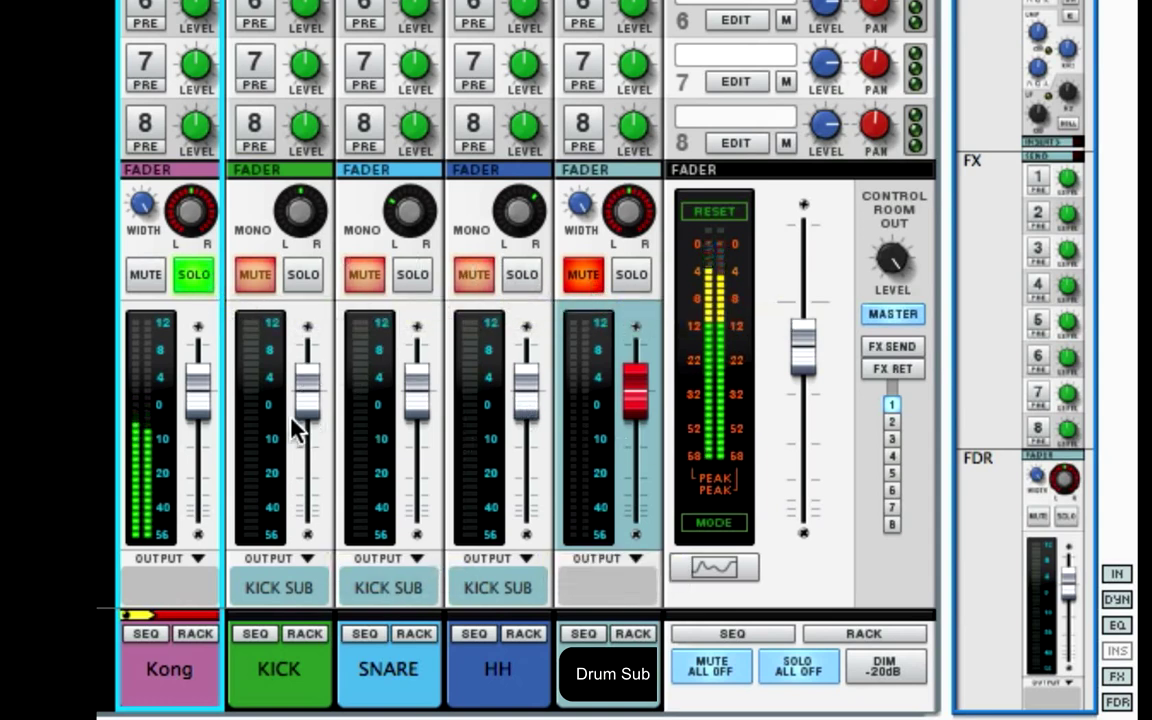
click(196, 276)
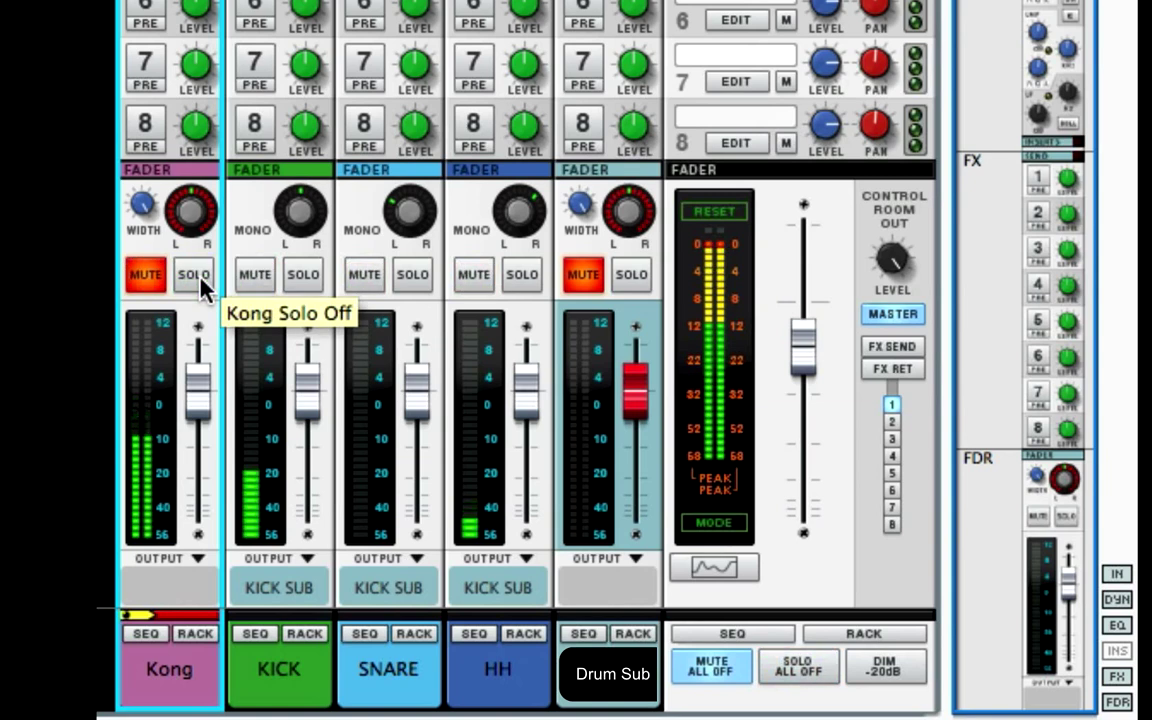
Step: Solo the KICK SUB bus and look over the dynamics, EQ and send sections of the drum channels
click(643, 278)
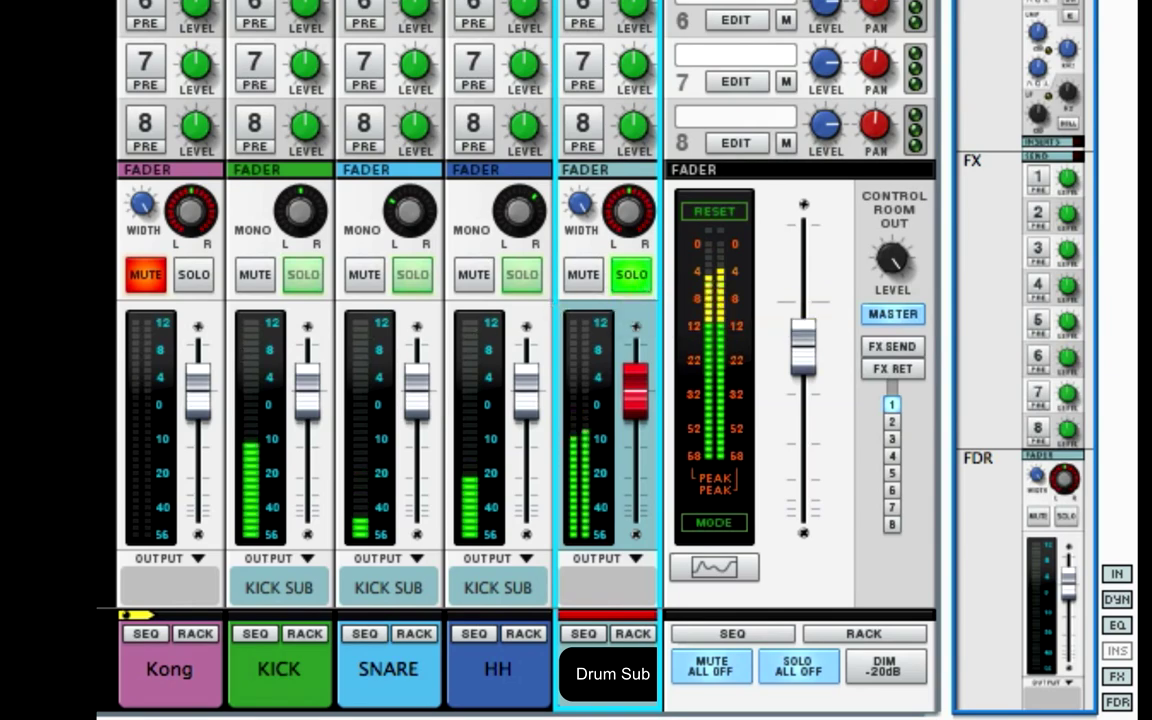
scroll(608, 288, up, 8)
scroll(608, 288, up, 5)
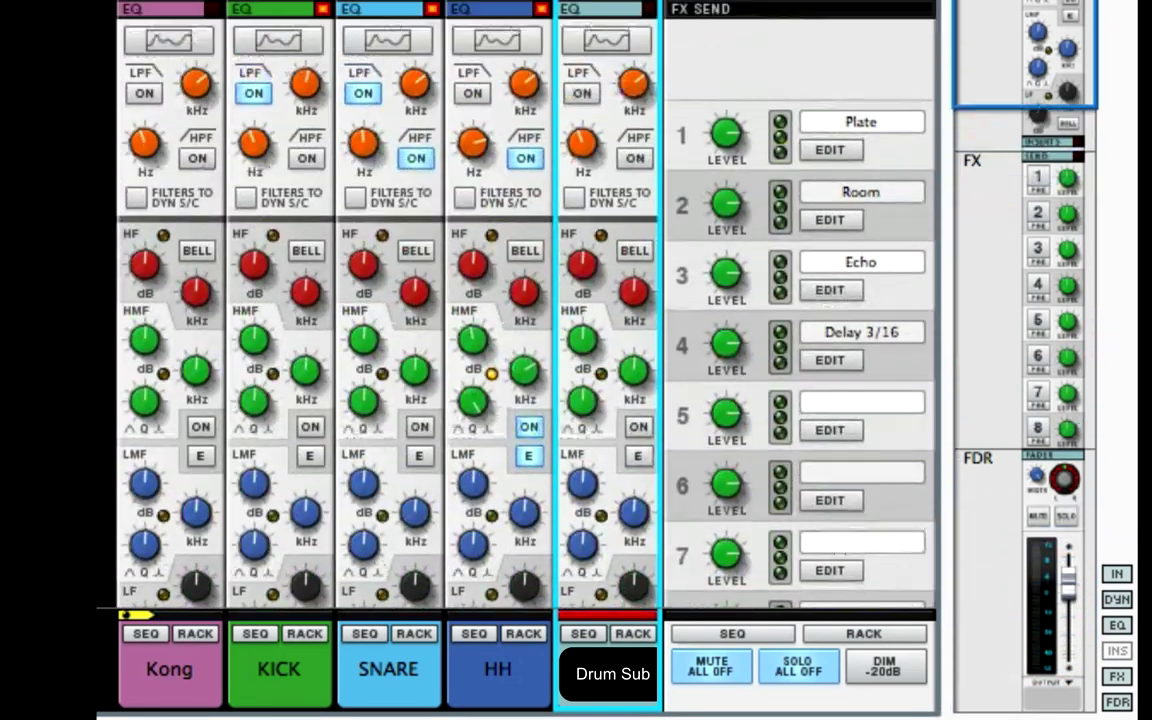
scroll(608, 288, down, 3)
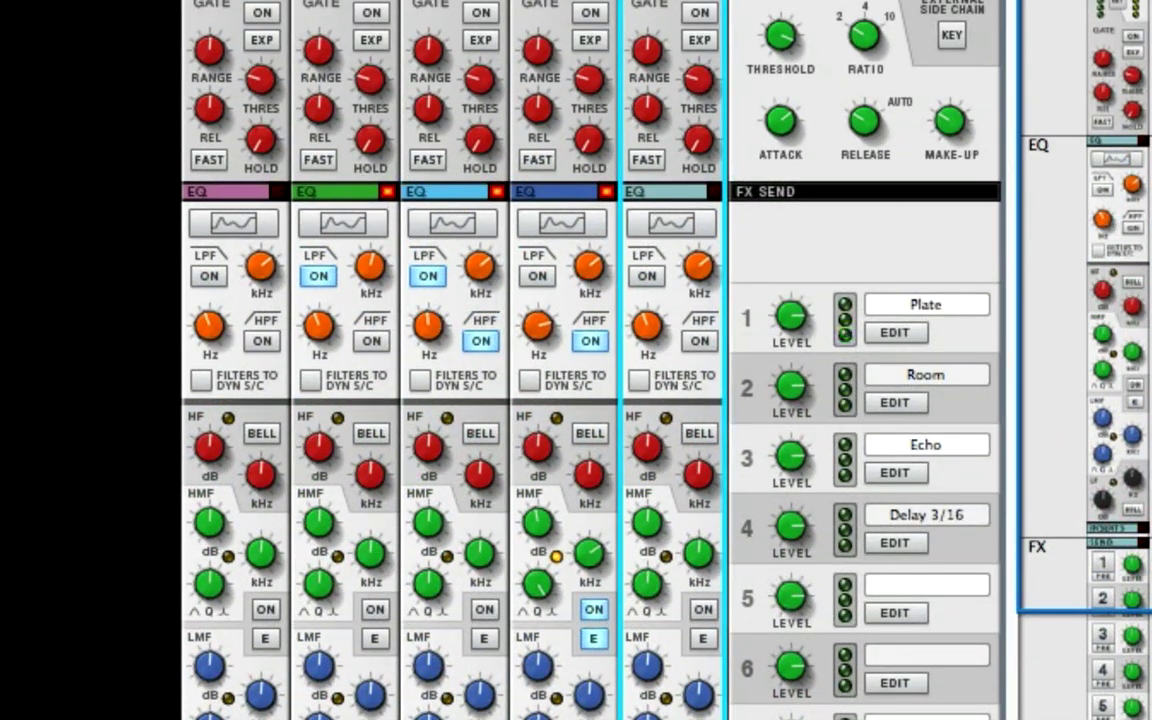
scroll(590, 360, down, 1)
scroll(450, 360, down, 2)
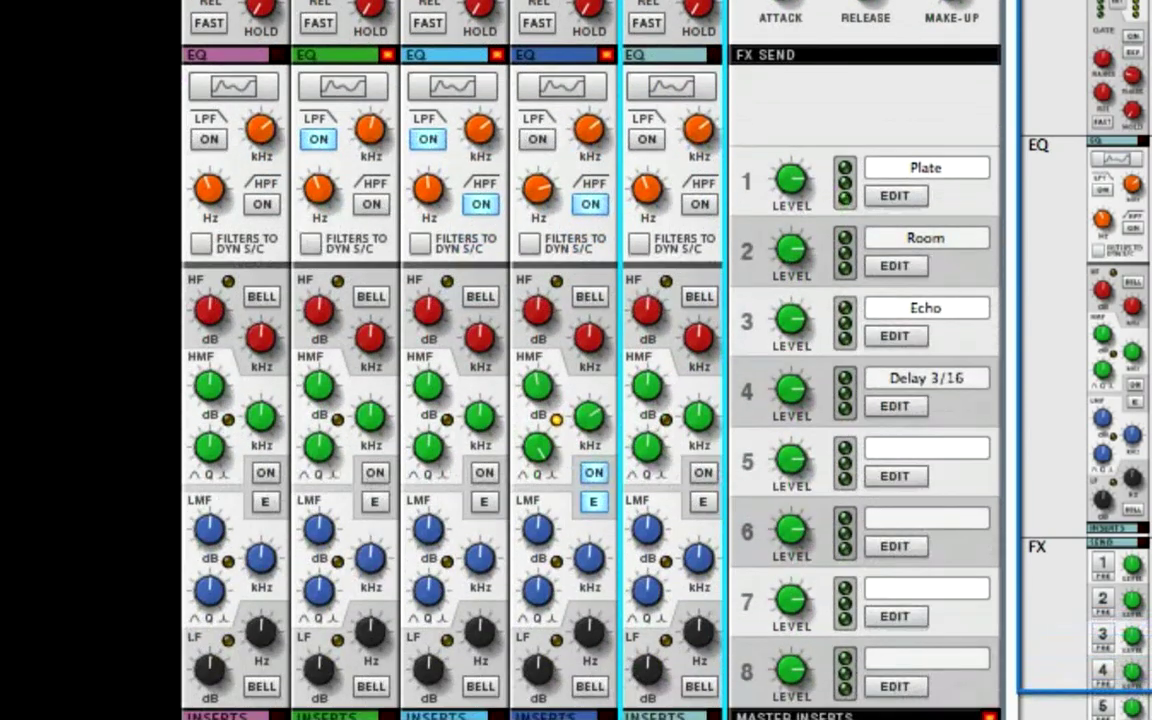